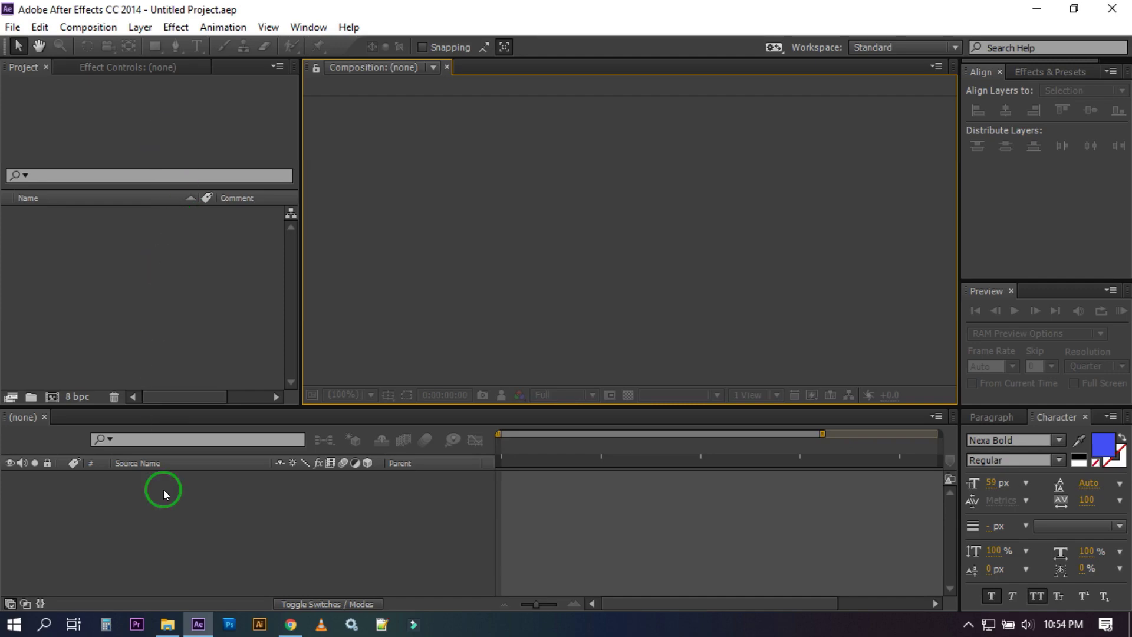
- Open the Logo folder in File Explorer and select Night Sky - 31569.mp4
{"action": "left_click", "coordinate": [168, 625]}
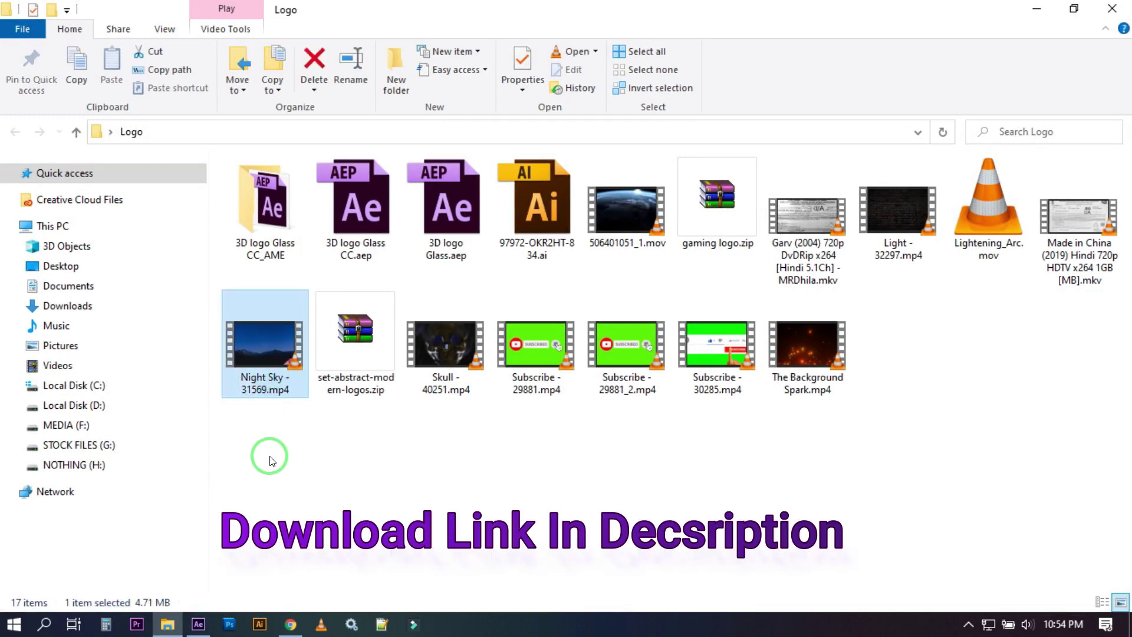
{"action": "left_click", "coordinate": [261, 368]}
- Drag Night Sky - 31569.mp4 from the Logo folder into the After Effects Project panel
{"action": "left_click", "coordinate": [198, 624]}
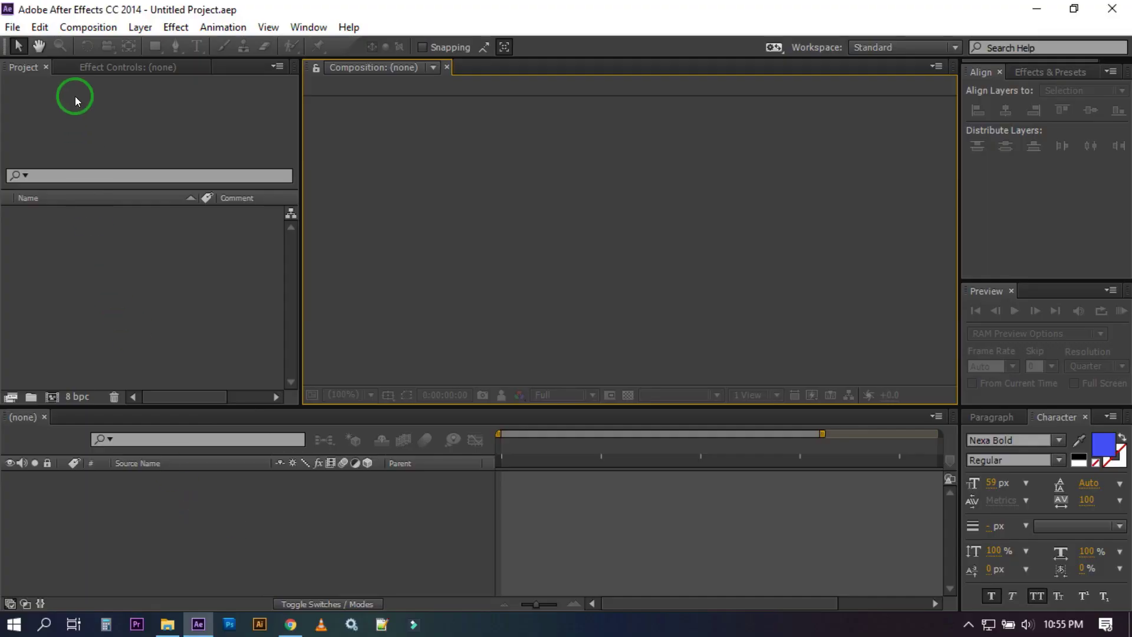
{"action": "left_click", "coordinate": [167, 624]}
{"action": "mouse_move", "coordinate": [265, 345]}
{"action": "left_mouse_down"}
{"action": "mouse_move", "coordinate": [204, 617]}
{"action": "mouse_move", "coordinate": [99, 308]}
{"action": "left_mouse_up"}
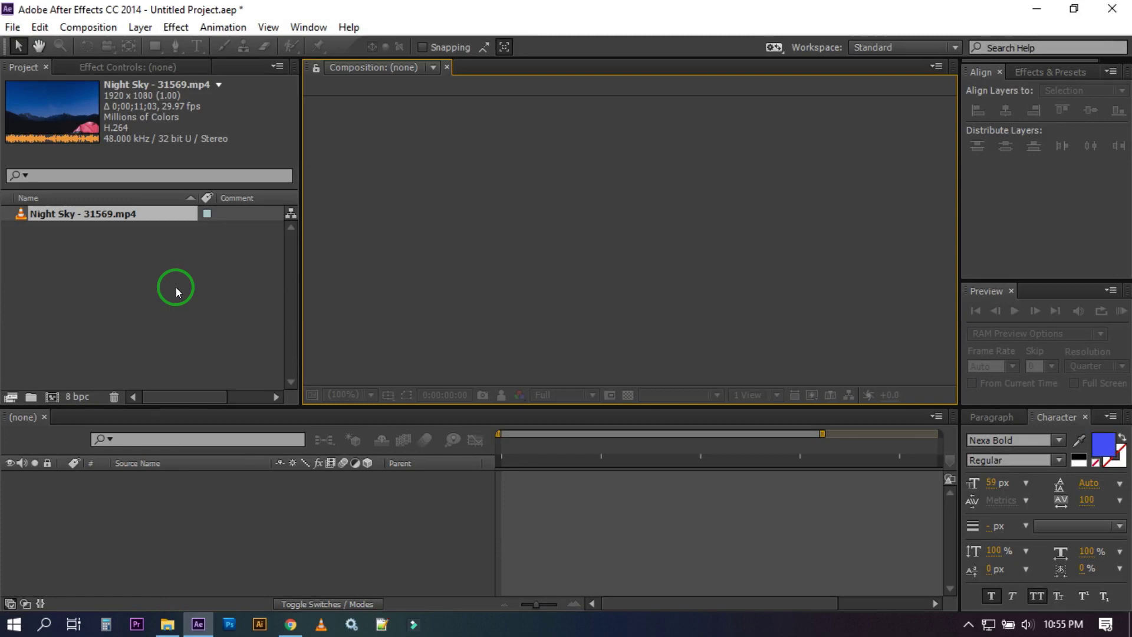
{"action": "mouse_move", "coordinate": [69, 213]}
{"action": "left_mouse_down"}
{"action": "mouse_move", "coordinate": [104, 421]}
{"action": "mouse_move", "coordinate": [62, 388]}
{"action": "left_mouse_up"}
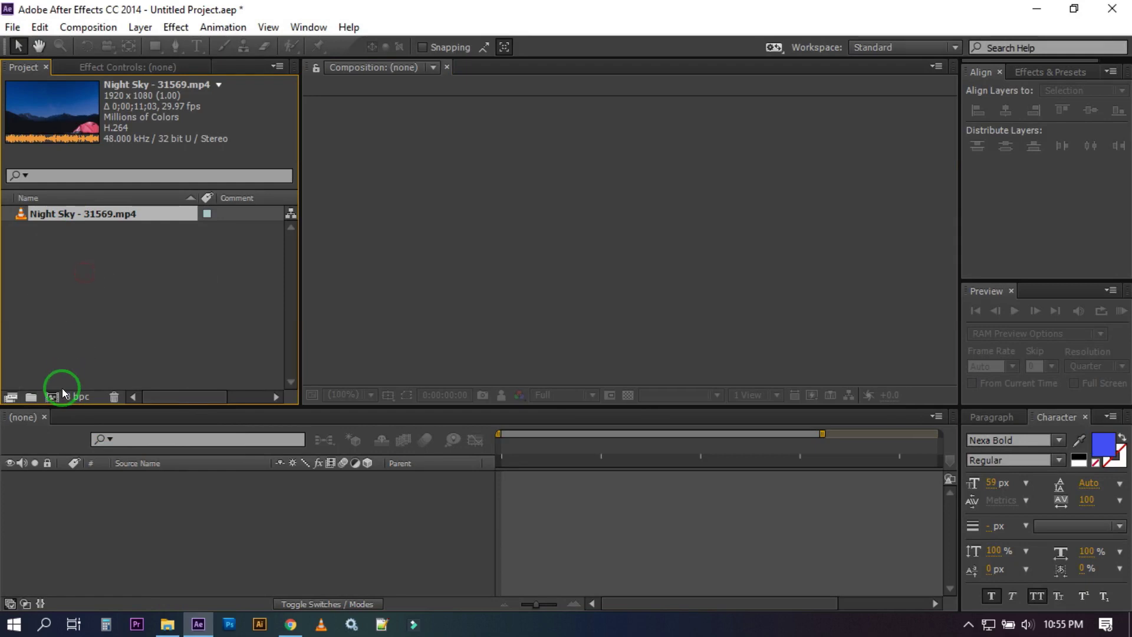
- Create Comp 1 with a 0:00:10:00 duration at 29.97 fps, 1920×1080
{"action": "left_click", "coordinate": [87, 27]}
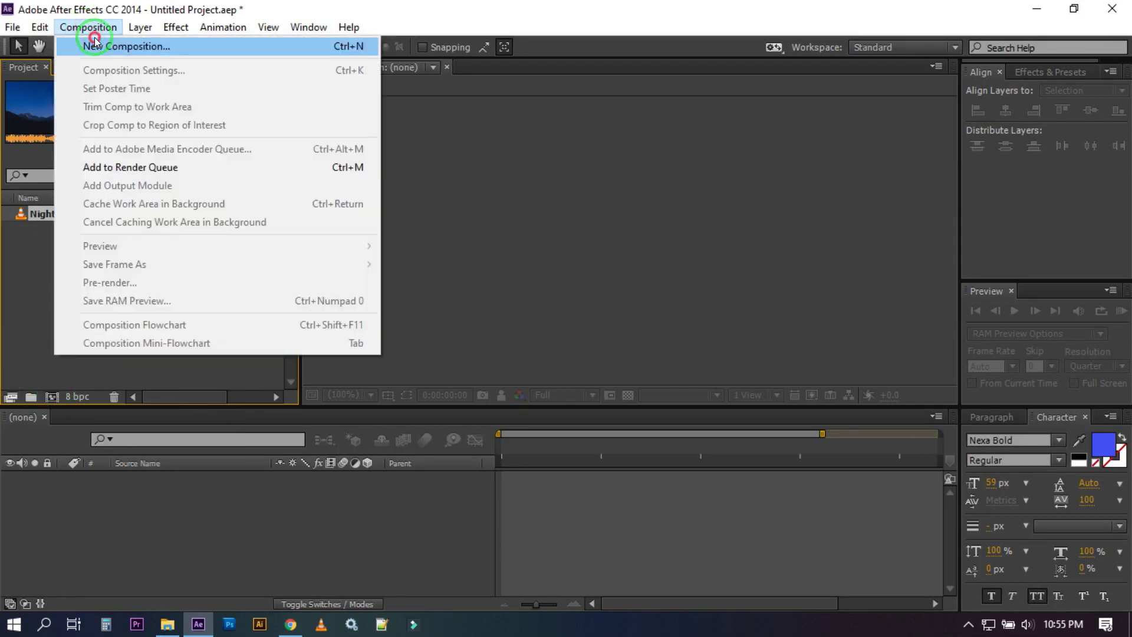
{"action": "left_click", "coordinate": [90, 45]}
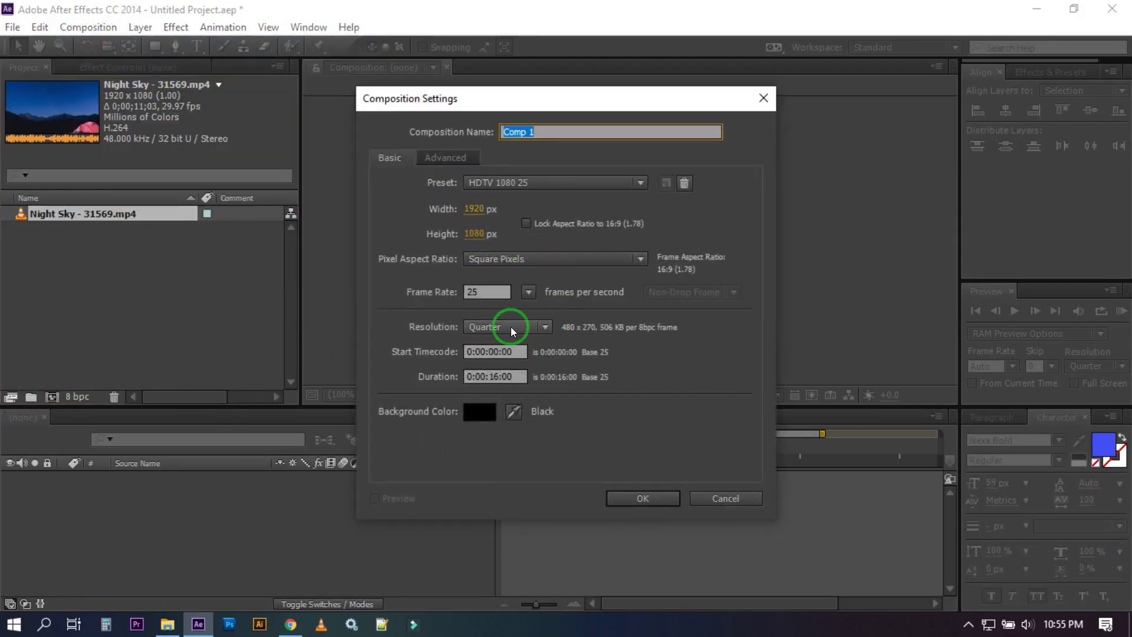
{"action": "left_click", "coordinate": [706, 507]}
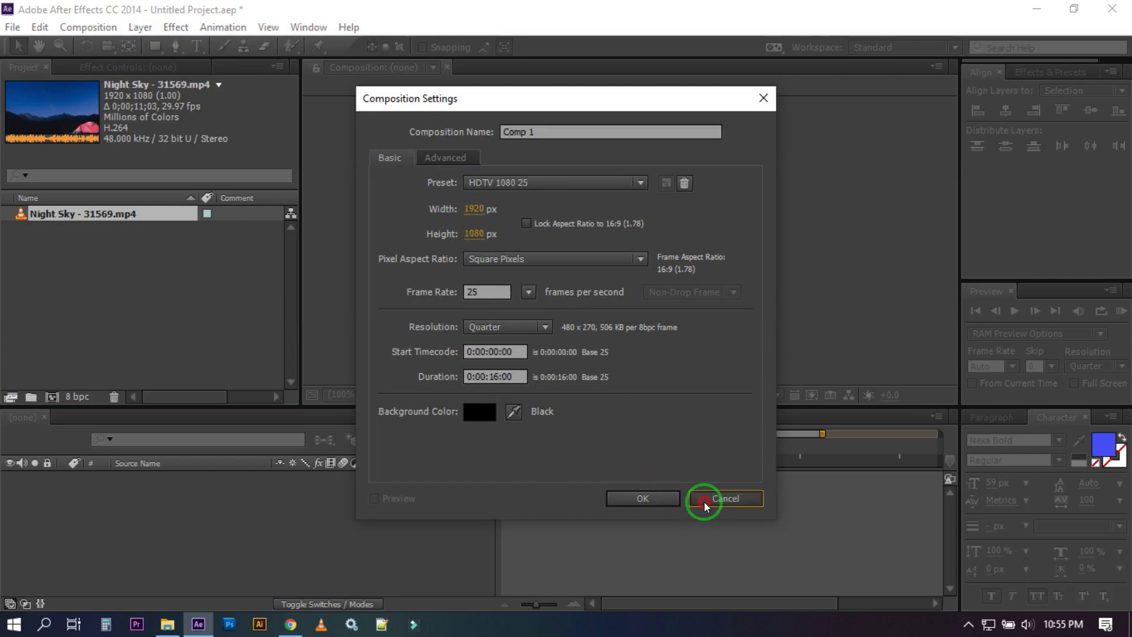
{"action": "mouse_move", "coordinate": [62, 216]}
{"action": "left_mouse_down"}
{"action": "mouse_move", "coordinate": [54, 397]}
{"action": "mouse_move", "coordinate": [68, 222]}
{"action": "left_mouse_up"}
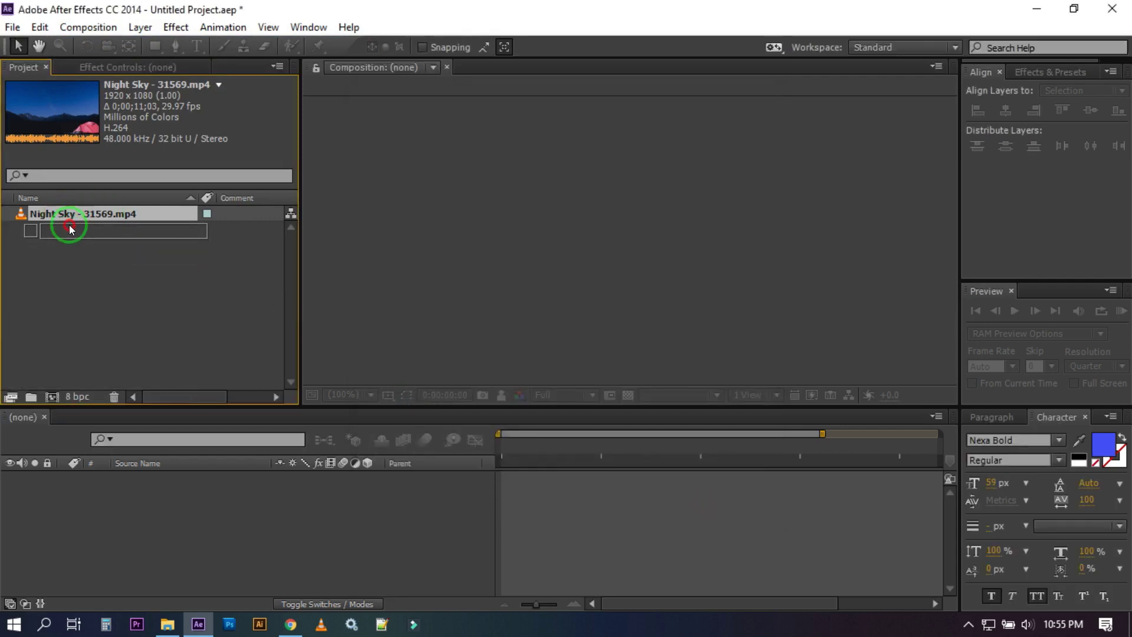
{"action": "left_click", "coordinate": [89, 28]}
{"action": "left_click", "coordinate": [111, 43]}
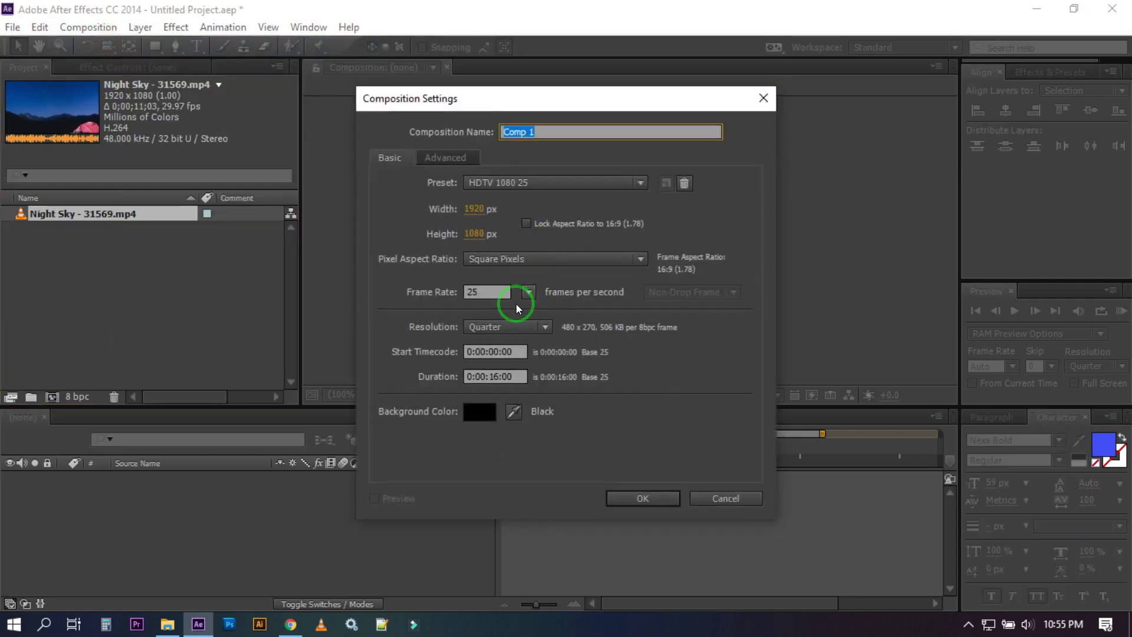
{"action": "left_click", "coordinate": [491, 378]}
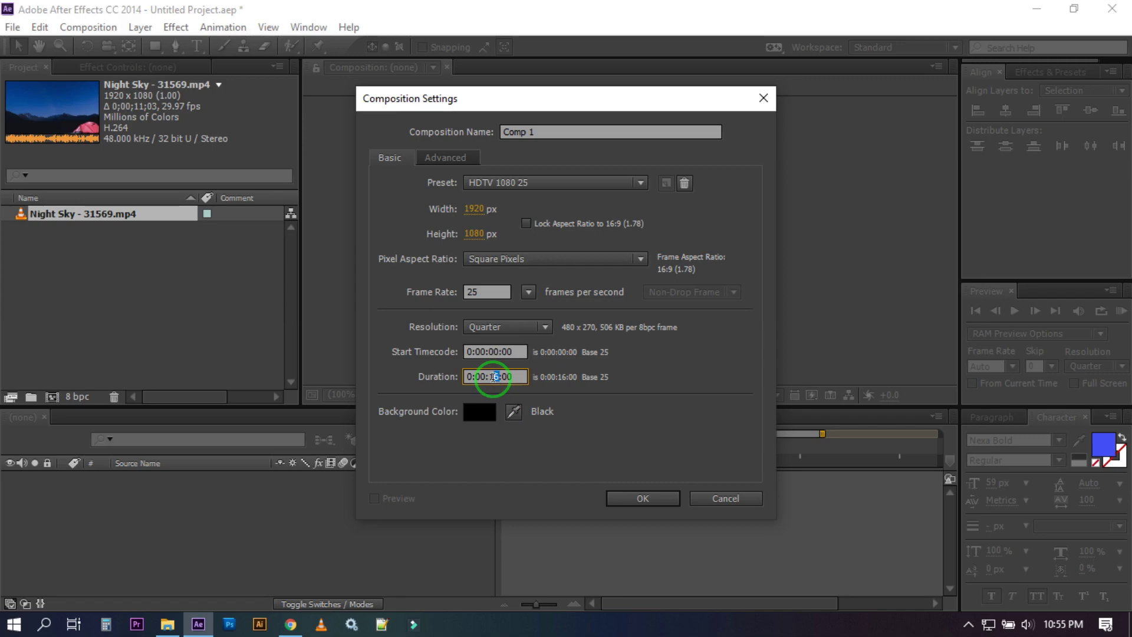
{"action": "type", "text": "0"}
{"action": "left_click", "coordinate": [528, 293]}
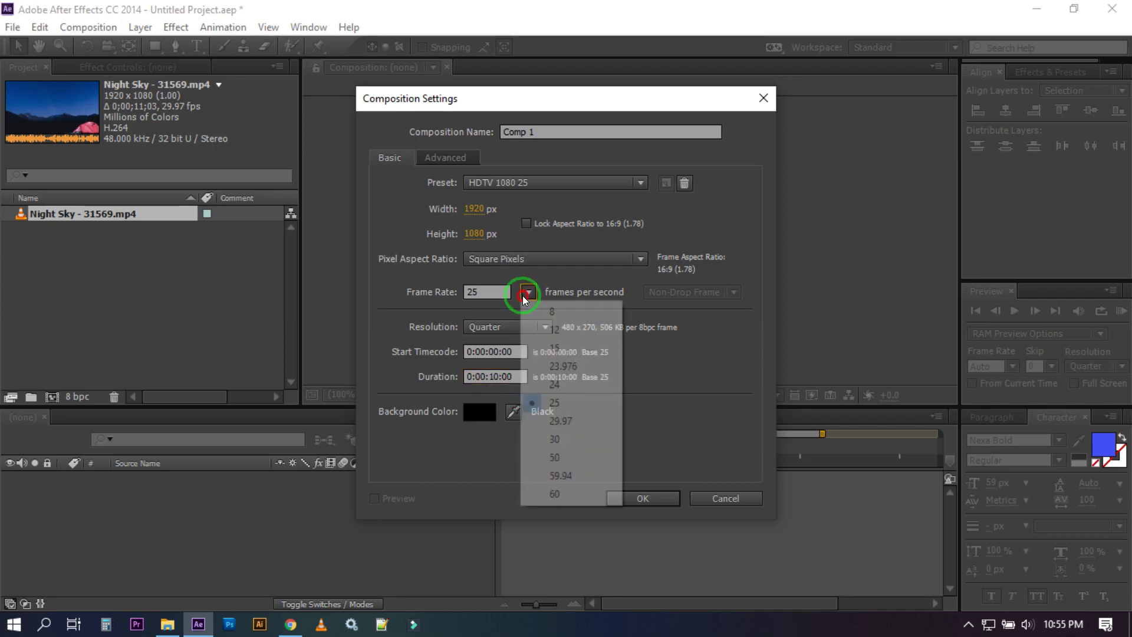
{"action": "left_click", "coordinate": [564, 423]}
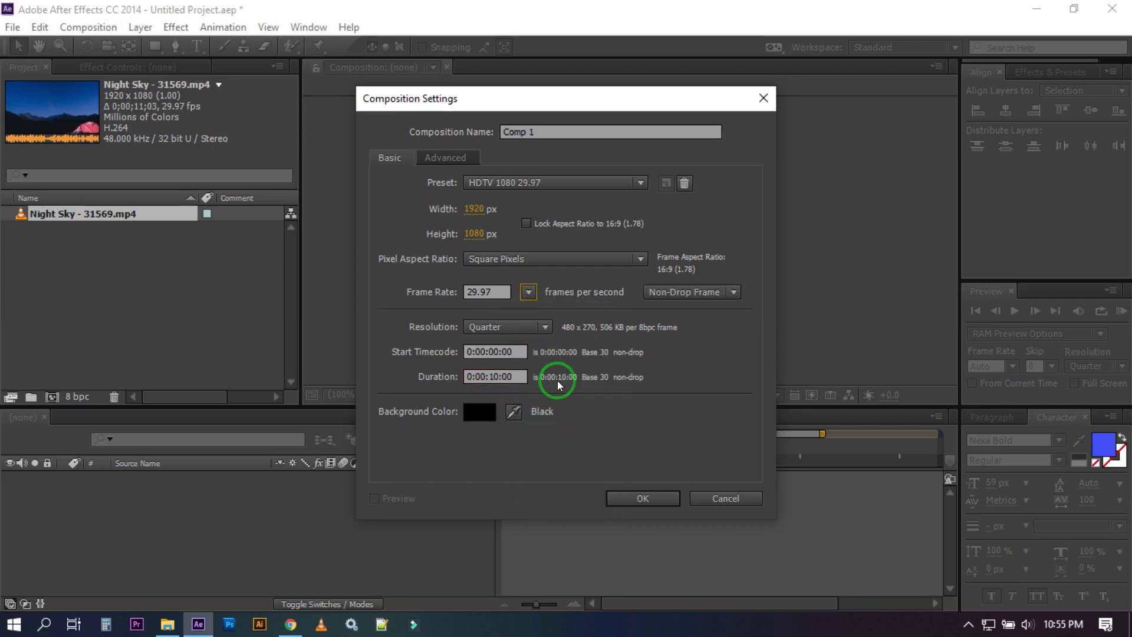
{"action": "left_click", "coordinate": [652, 499]}
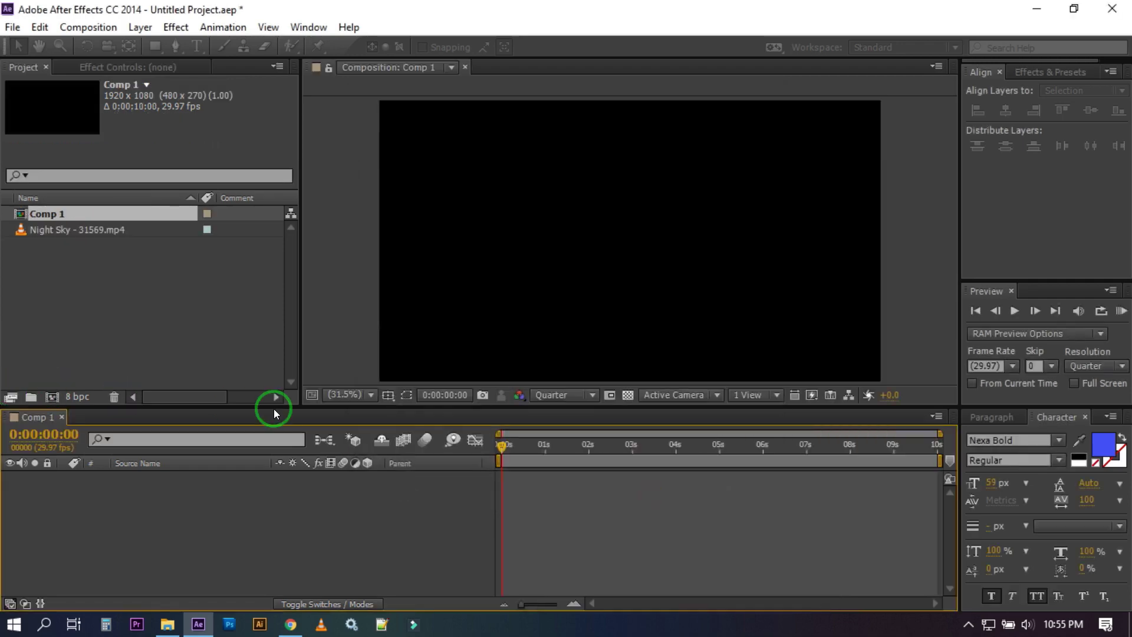
- Add the Night Sky clip to Comp 1's timeline and duplicate it into two layers
{"action": "left_click", "coordinate": [56, 233]}
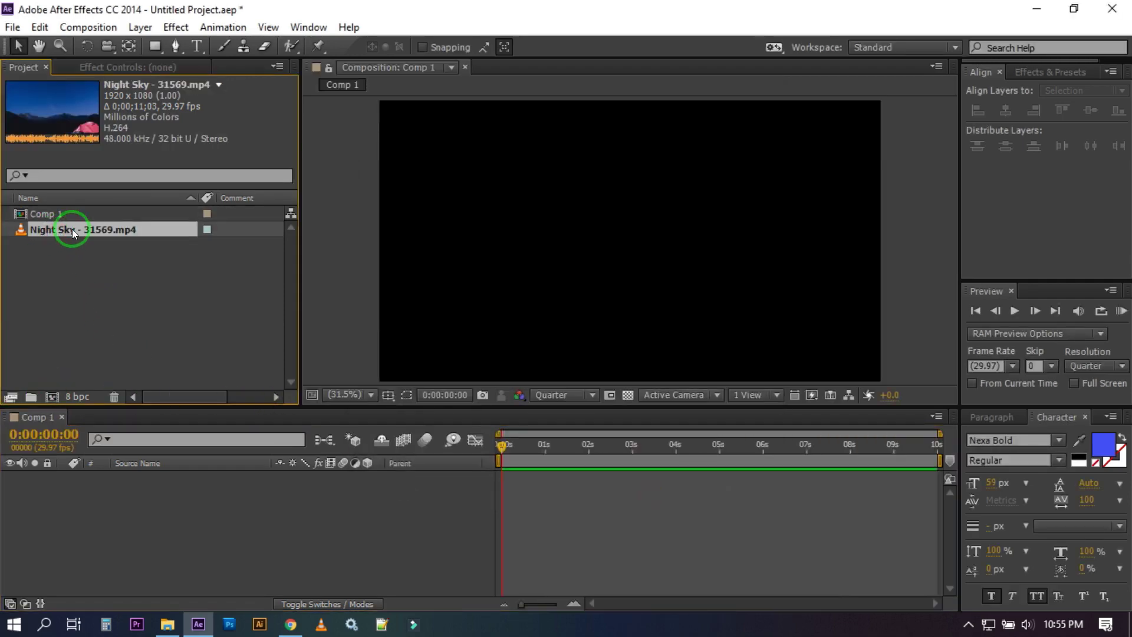
{"action": "left_click_drag", "start_coordinate": [72, 230], "coordinate": [115, 515]}
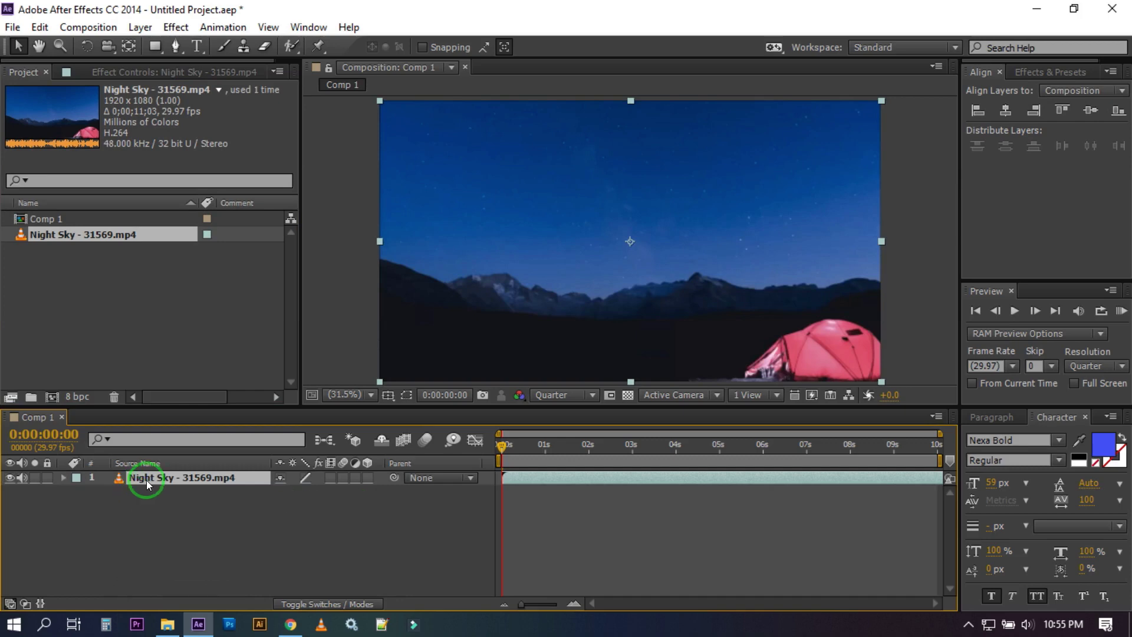
{"action": "left_click", "coordinate": [40, 27]}
{"action": "left_click", "coordinate": [106, 222]}
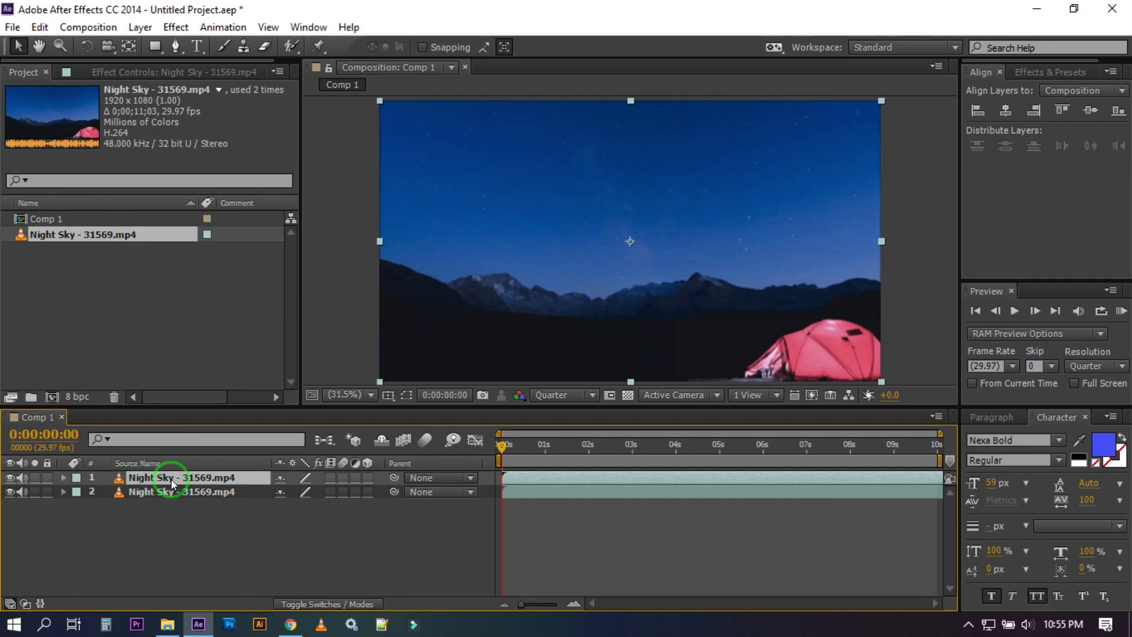
{"action": "left_click", "coordinate": [165, 490]}
- Zoom in and start a Pen mask on layer 1 along the left ridge
{"action": "left_click", "coordinate": [177, 52]}
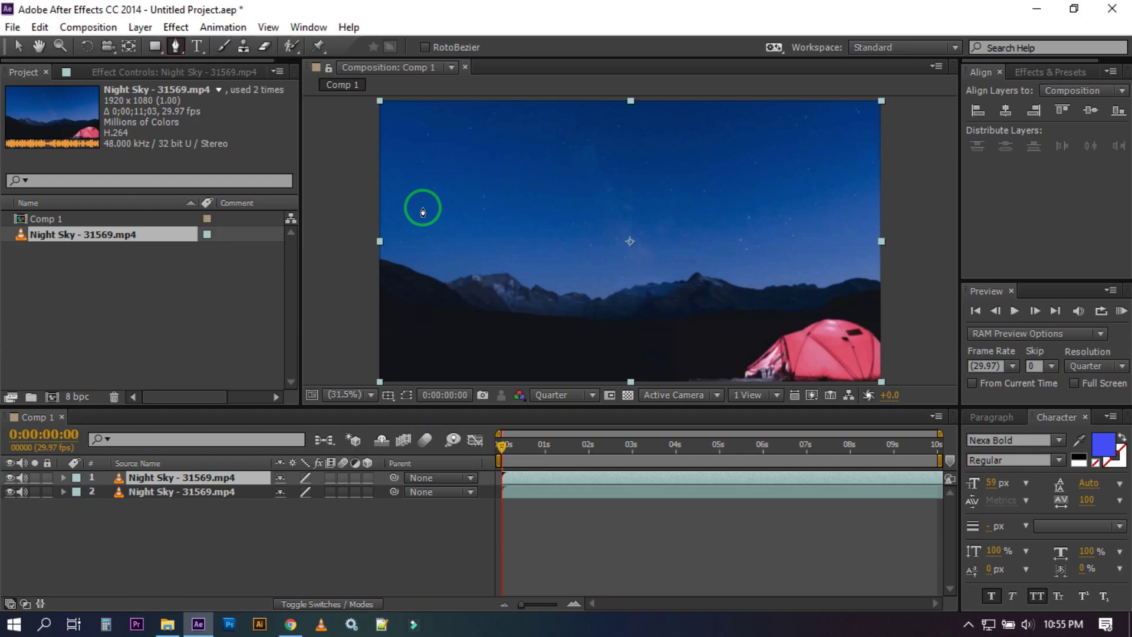
{"action": "key", "text": "slash"}
{"action": "scroll", "coordinate": [441, 279], "scroll_direction": "down", "scroll_amount": 2}
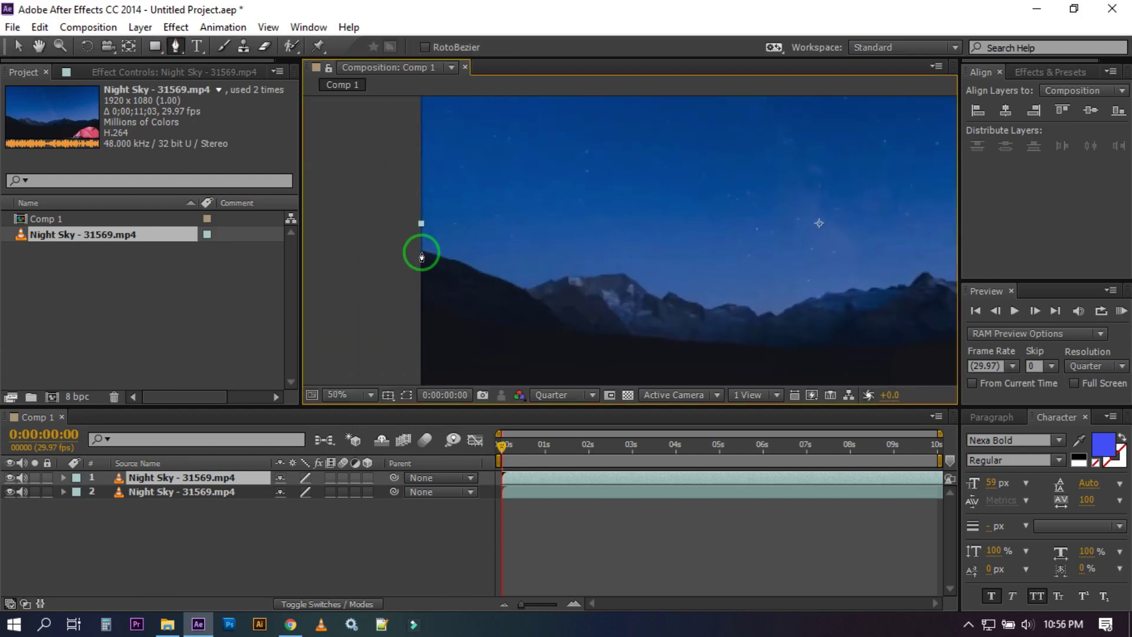
{"action": "left_click", "coordinate": [420, 254]}
{"action": "scroll", "coordinate": [514, 270], "scroll_direction": "up", "scroll_amount": 2}
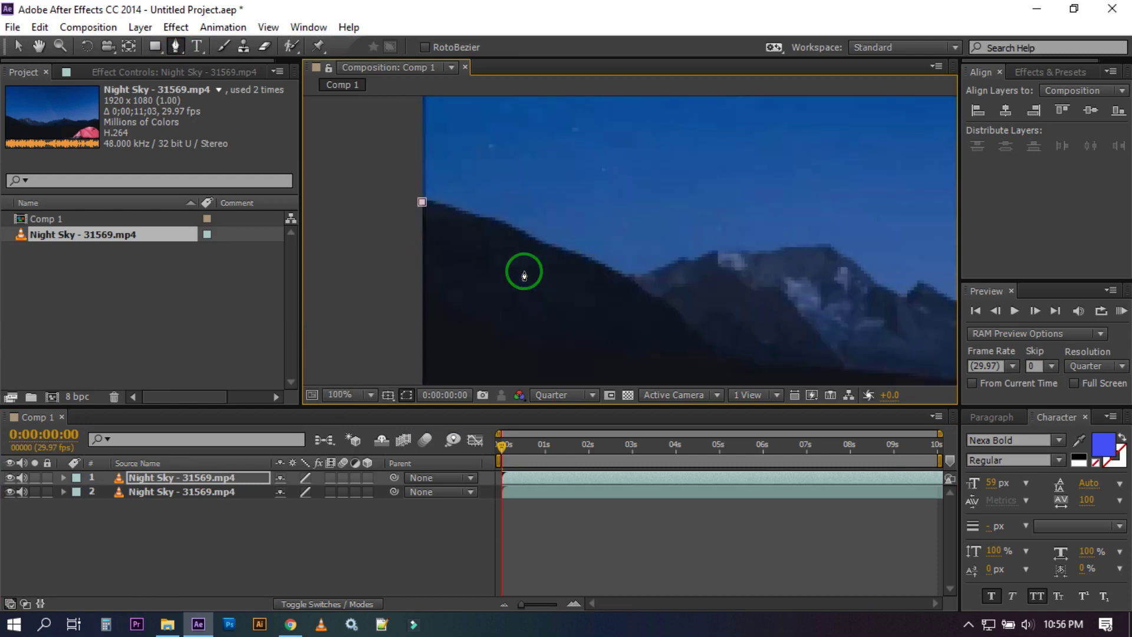
{"action": "left_click_drag", "start_coordinate": [512, 229], "coordinate": [574, 259]}
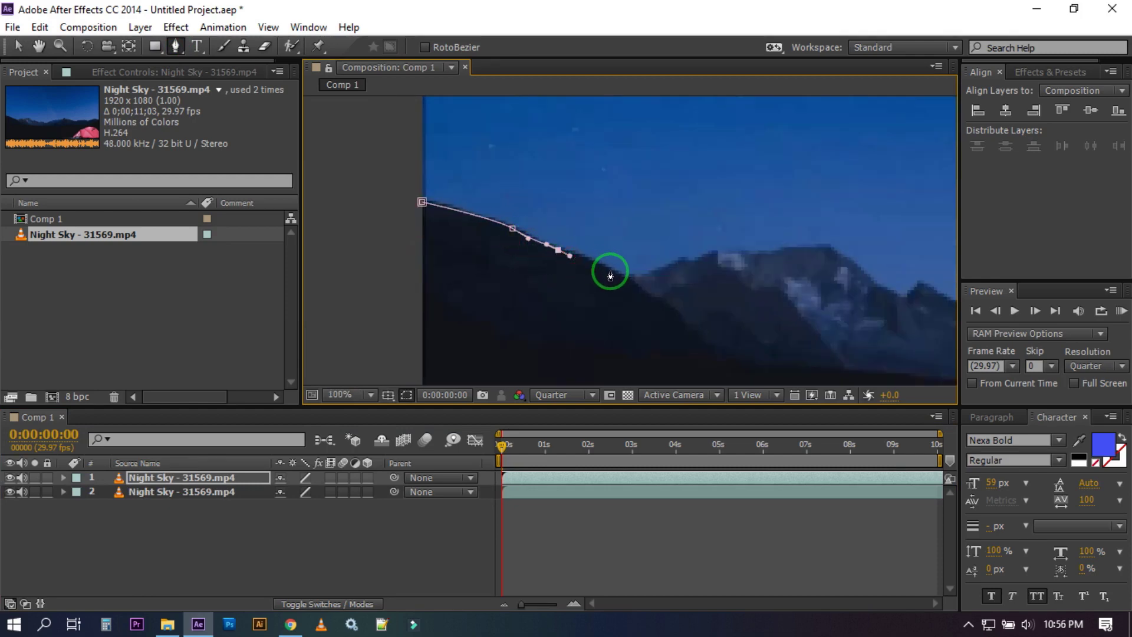
{"action": "left_click", "coordinate": [621, 274]}
{"action": "mouse_move", "coordinate": [652, 270]}
{"action": "left_mouse_down"}
{"action": "mouse_move", "coordinate": [669, 262]}
{"action": "mouse_move", "coordinate": [575, 269]}
{"action": "left_mouse_up"}
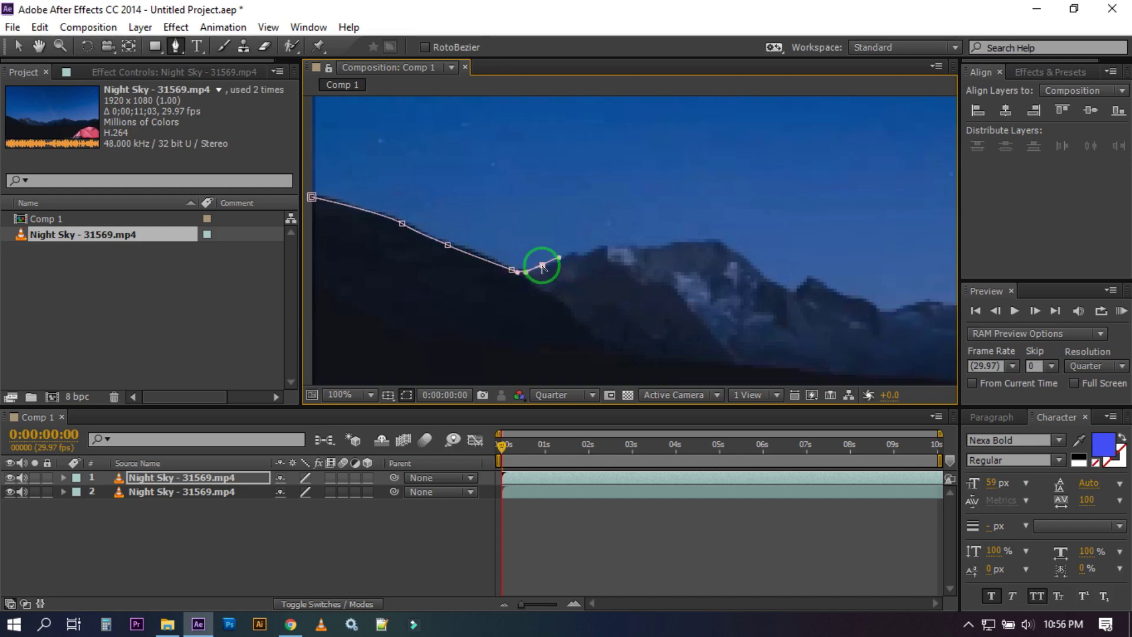
{"action": "left_click", "coordinate": [594, 250]}
{"action": "left_click", "coordinate": [636, 247]}
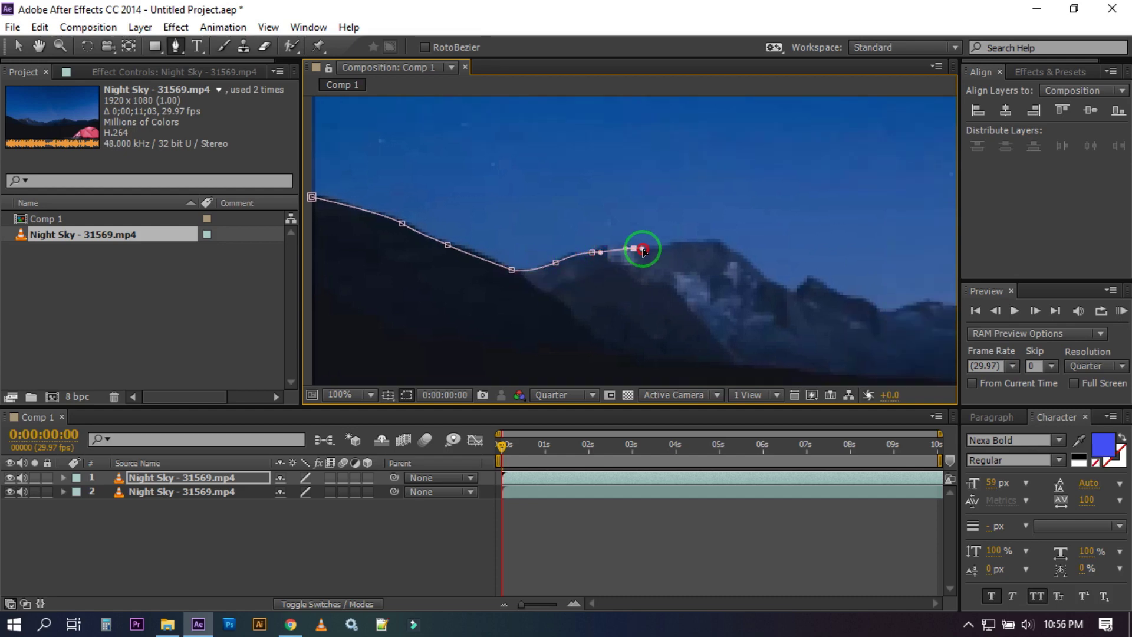
{"action": "mouse_move", "coordinate": [672, 248]}
{"action": "left_mouse_down"}
{"action": "mouse_move", "coordinate": [533, 248]}
{"action": "mouse_move", "coordinate": [558, 227]}
{"action": "left_mouse_up"}
{"action": "left_click", "coordinate": [591, 259]}
{"action": "left_click", "coordinate": [653, 268]}
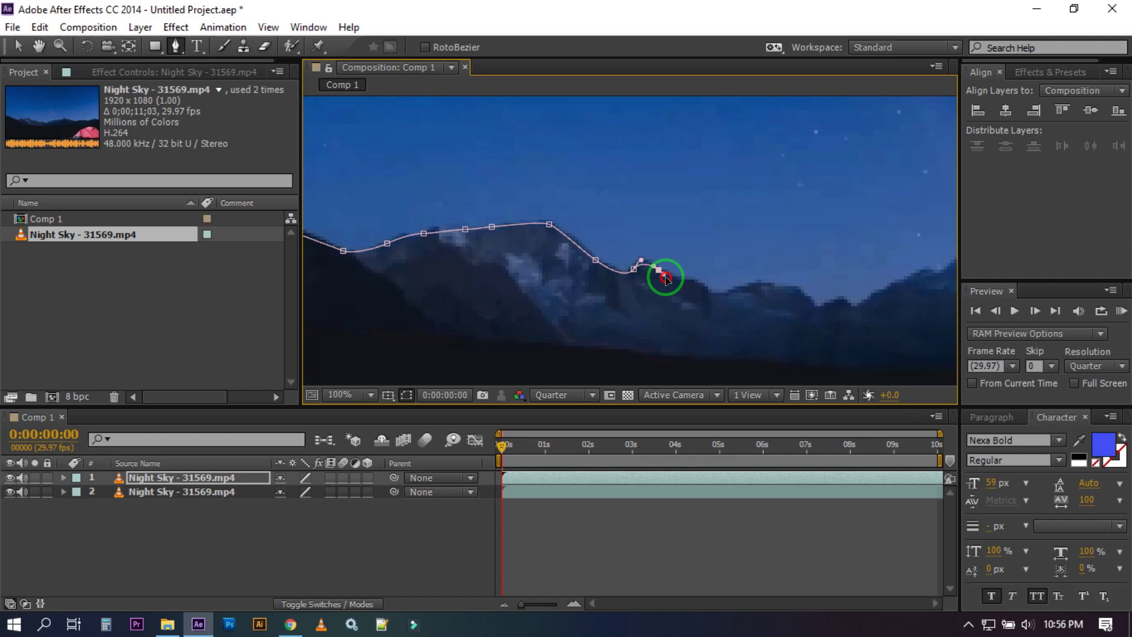
{"action": "left_click_drag", "start_coordinate": [666, 273], "coordinate": [486, 269]}
{"action": "left_click", "coordinate": [488, 268]}
{"action": "left_click", "coordinate": [501, 277]}
{"action": "left_click", "coordinate": [561, 271]}
{"action": "left_click_drag", "start_coordinate": [587, 278], "coordinate": [480, 240]}
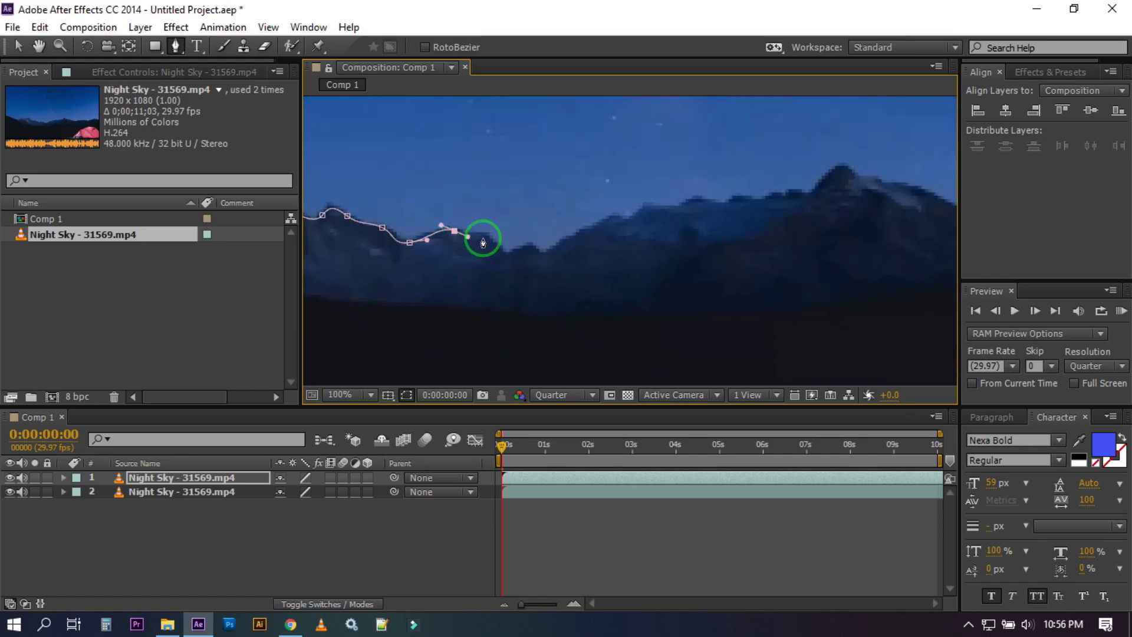
{"action": "left_click", "coordinate": [486, 239]}
{"action": "left_click", "coordinate": [528, 251]}
{"action": "scroll", "coordinate": [529, 255], "scroll_direction": "up", "scroll_amount": 1}
- Continue the ridge mask up and over the mountain peak
{"action": "left_click", "coordinate": [627, 245]}
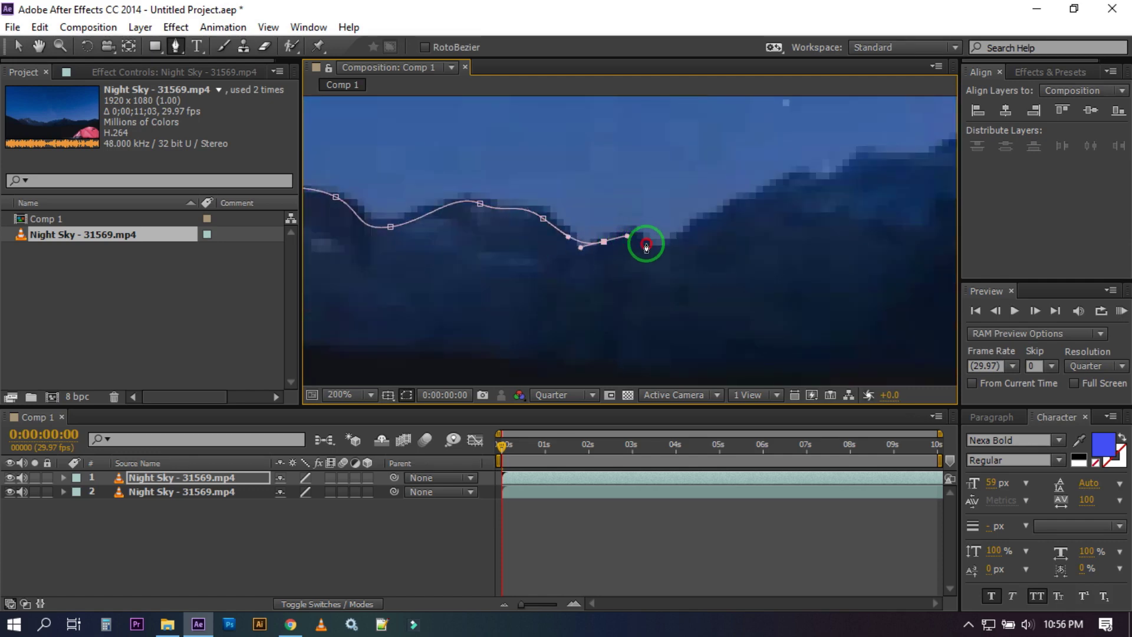
{"action": "left_click_drag", "start_coordinate": [644, 245], "coordinate": [508, 267]}
{"action": "left_click", "coordinate": [521, 259]}
{"action": "left_click", "coordinate": [564, 232]}
{"action": "left_click", "coordinate": [676, 197]}
{"action": "mouse_move", "coordinate": [676, 197]}
{"action": "left_mouse_down"}
{"action": "mouse_move", "coordinate": [581, 203]}
{"action": "mouse_move", "coordinate": [536, 239]}
{"action": "left_mouse_up"}
{"action": "left_click", "coordinate": [525, 217]}
{"action": "left_click", "coordinate": [546, 214]}
{"action": "left_click", "coordinate": [624, 207]}
{"action": "left_click", "coordinate": [683, 195]}
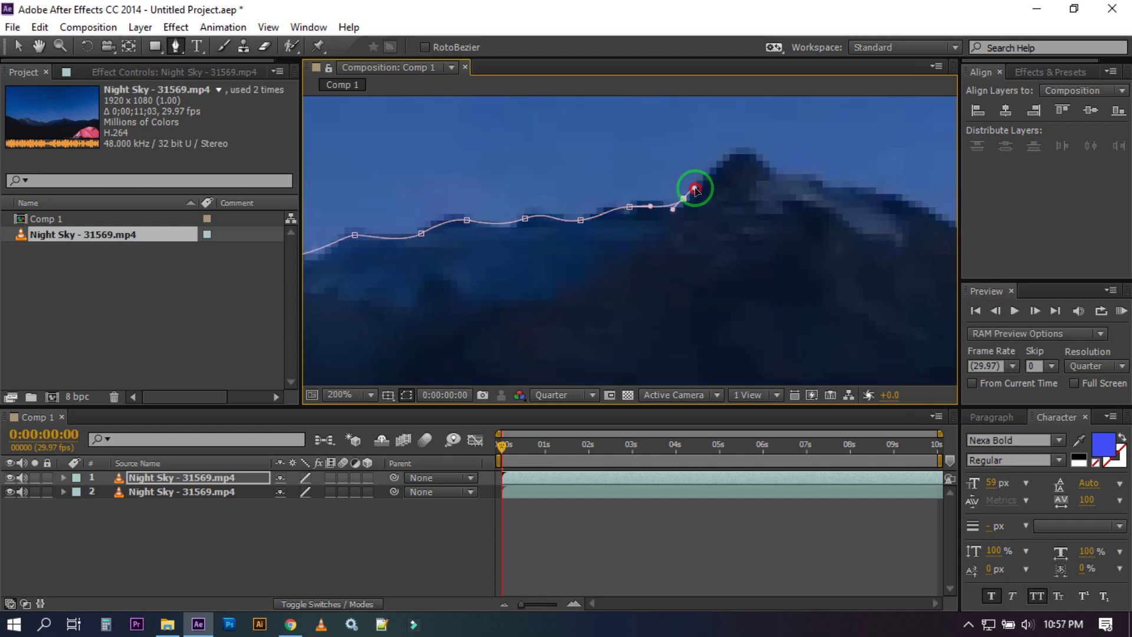
{"action": "mouse_move", "coordinate": [692, 187]}
{"action": "left_mouse_down"}
{"action": "mouse_move", "coordinate": [610, 208]}
{"action": "mouse_move", "coordinate": [645, 212]}
{"action": "left_mouse_up"}
- Trace the slope to the right edge, wrap below the footage, and close the mask
{"action": "left_click", "coordinate": [680, 225]}
{"action": "left_click", "coordinate": [764, 270]}
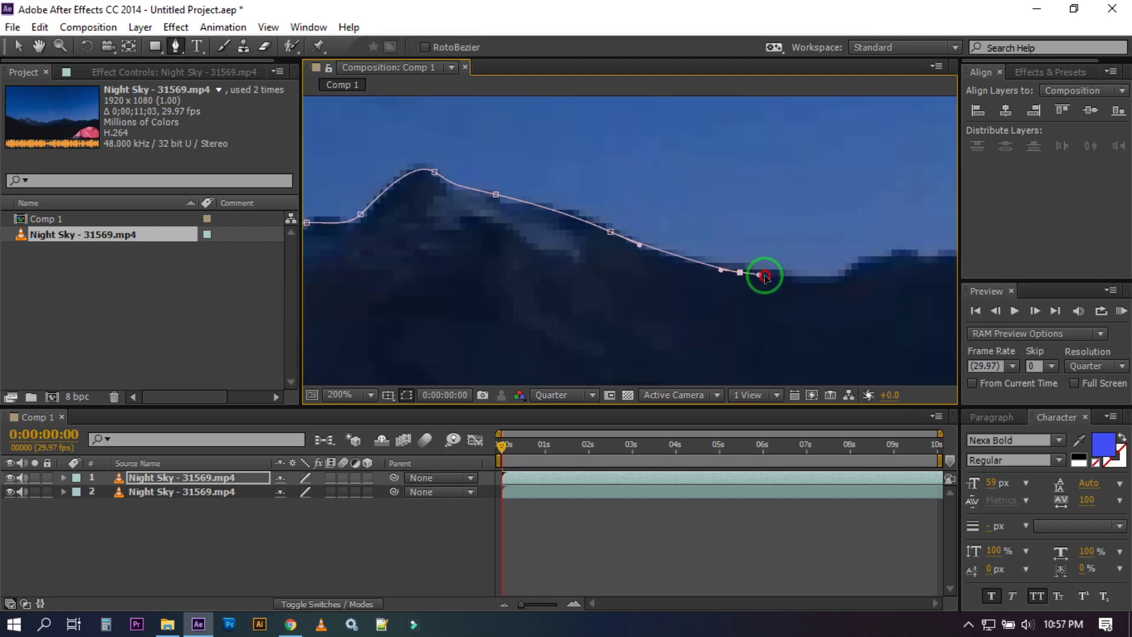
{"action": "left_click_drag", "start_coordinate": [611, 280], "coordinate": [628, 268]}
{"action": "mouse_move", "coordinate": [703, 259]}
{"action": "left_mouse_down"}
{"action": "mouse_move", "coordinate": [724, 260]}
{"action": "mouse_move", "coordinate": [519, 263]}
{"action": "left_mouse_up"}
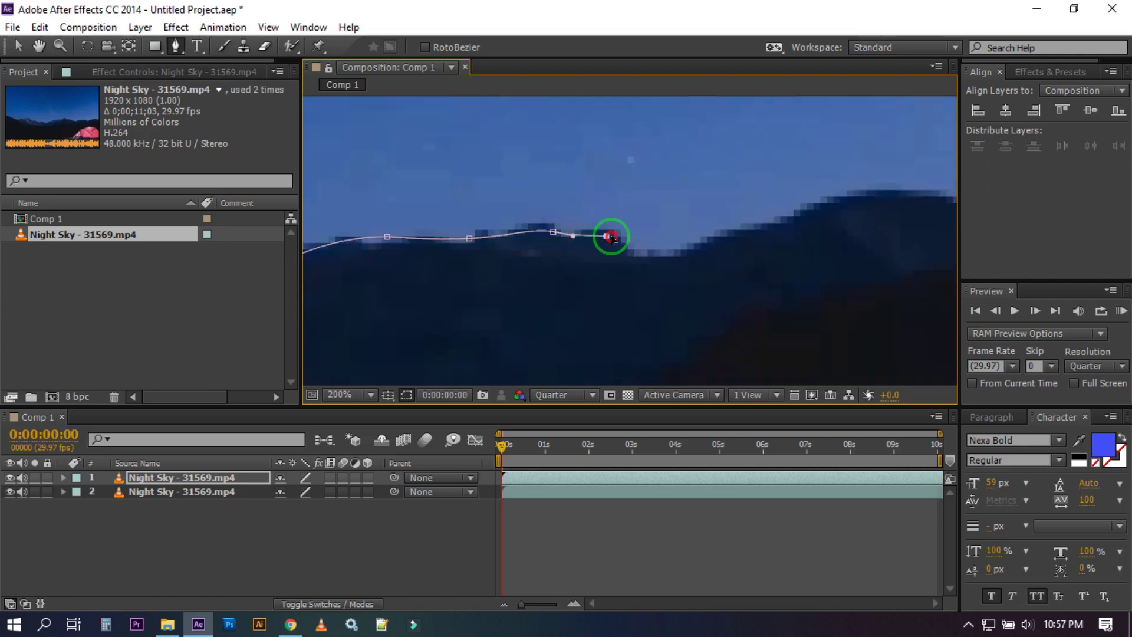
{"action": "mouse_move", "coordinate": [632, 254]}
{"action": "left_mouse_down"}
{"action": "mouse_move", "coordinate": [700, 232]}
{"action": "mouse_move", "coordinate": [585, 270]}
{"action": "left_mouse_up"}
{"action": "left_click", "coordinate": [740, 233]}
{"action": "left_click", "coordinate": [805, 249]}
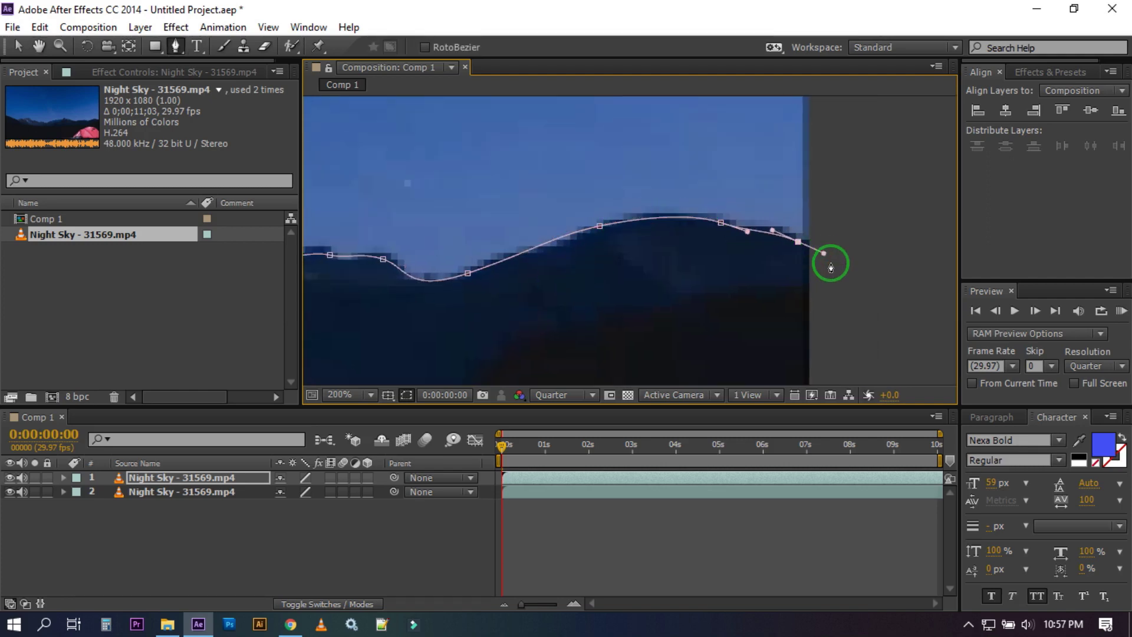
{"action": "scroll", "coordinate": [834, 270], "scroll_direction": "down", "scroll_amount": 6}
{"action": "left_click_drag", "start_coordinate": [675, 321], "coordinate": [775, 253]}
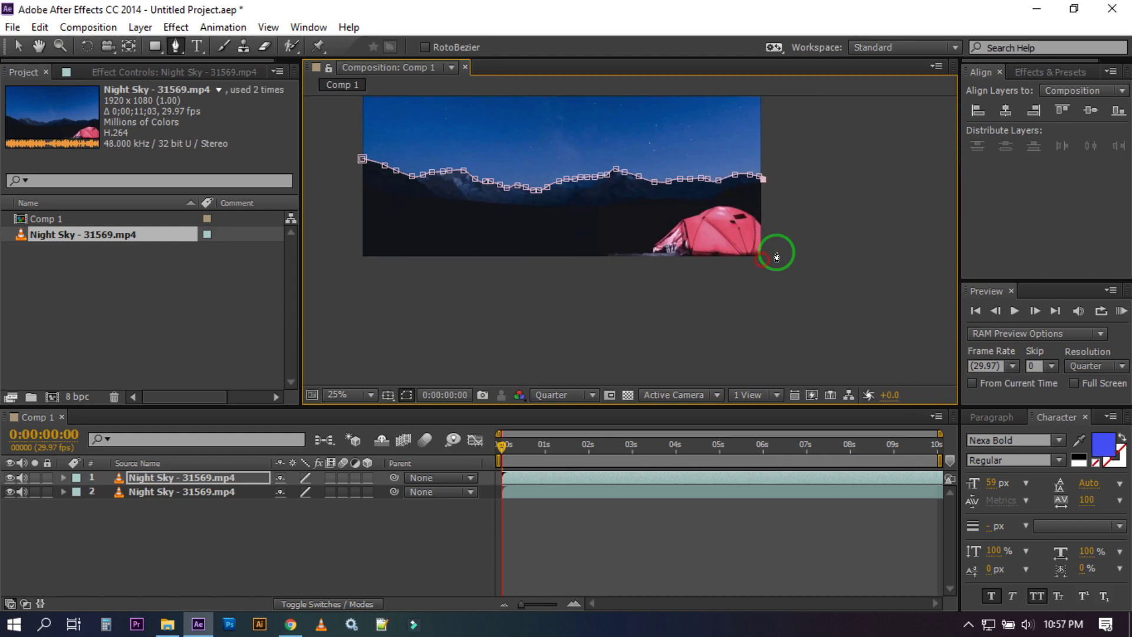
{"action": "left_click", "coordinate": [787, 251]}
{"action": "left_click", "coordinate": [637, 304]}
{"action": "left_click", "coordinate": [386, 280]}
{"action": "left_click", "coordinate": [334, 246]}
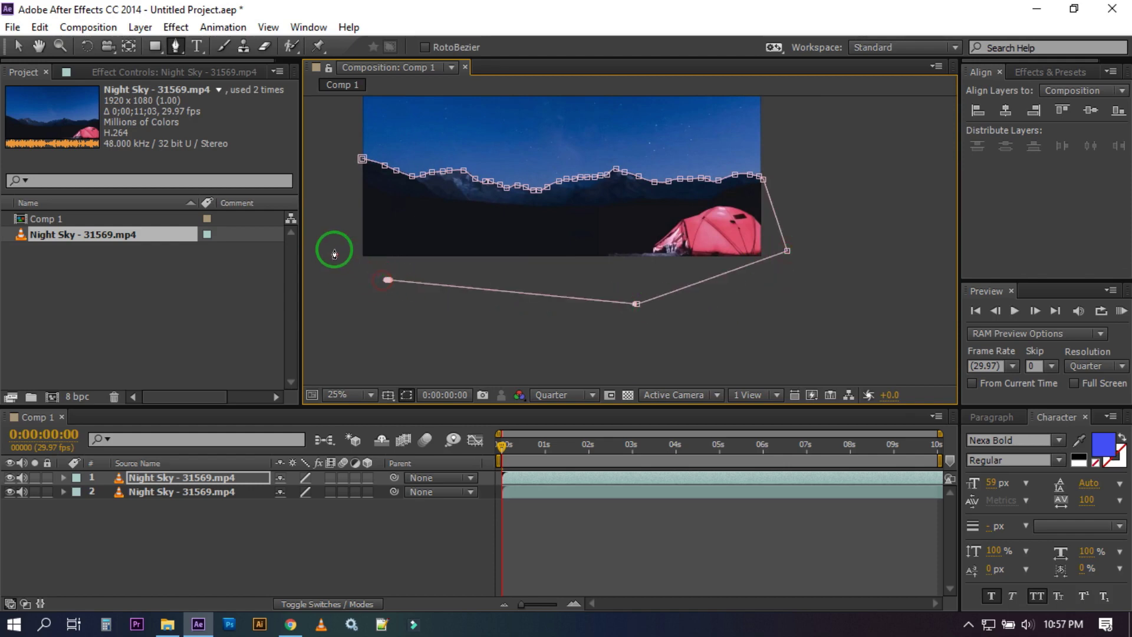
{"action": "left_click", "coordinate": [362, 160]}
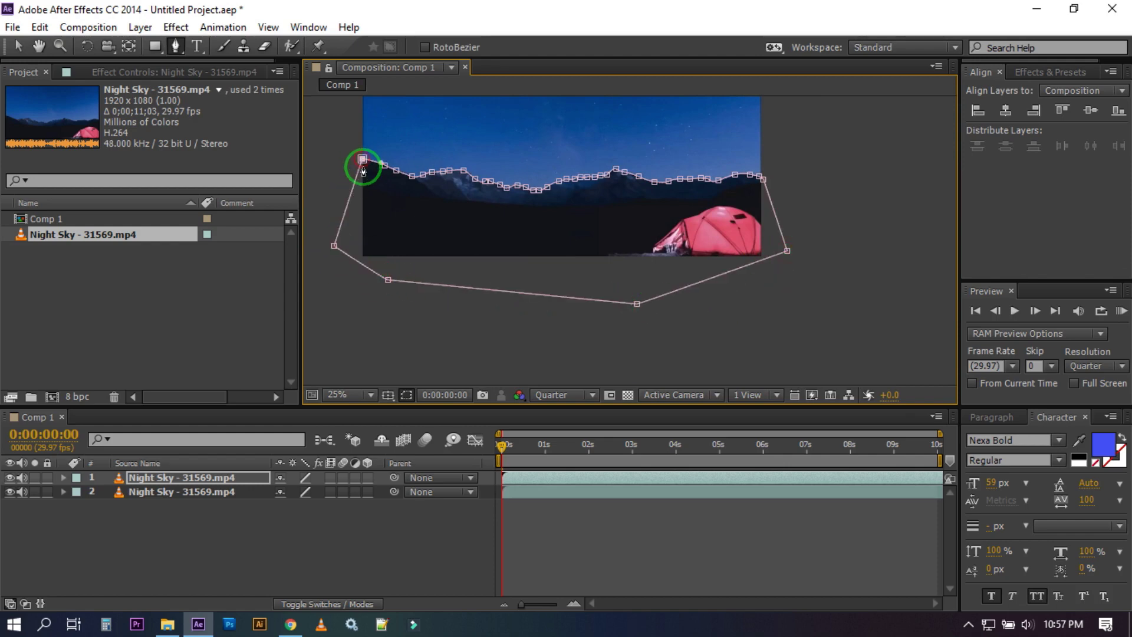
- Fit the view and toggle the lower sky layer to check the cut-away sky
{"action": "left_click", "coordinate": [345, 394]}
{"action": "left_click", "coordinate": [382, 115]}
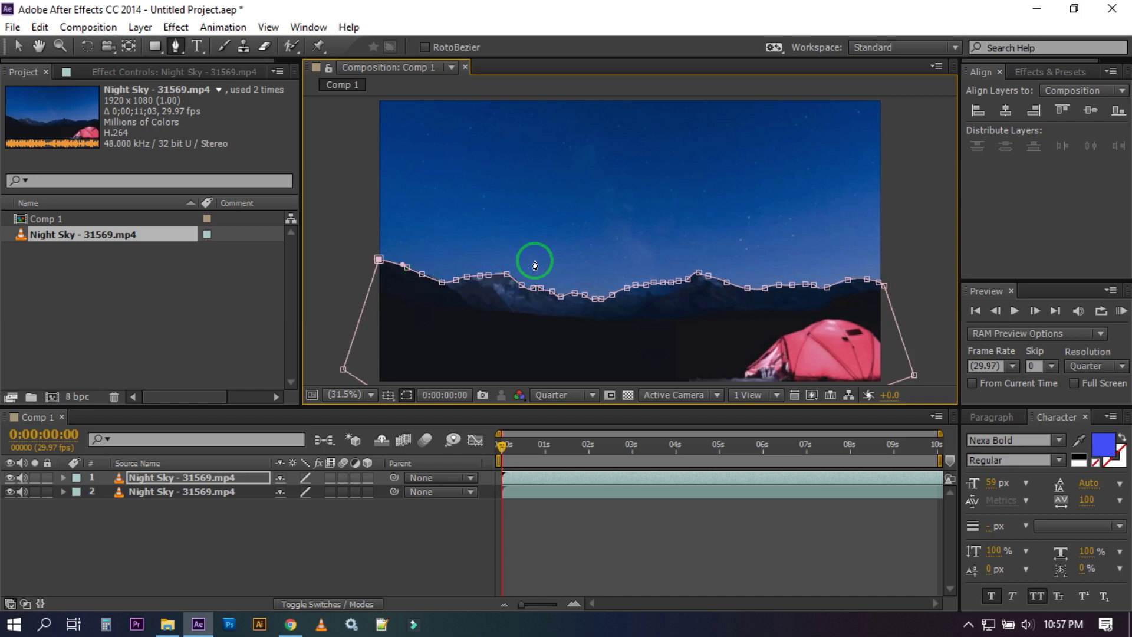
{"action": "left_click", "coordinate": [205, 520]}
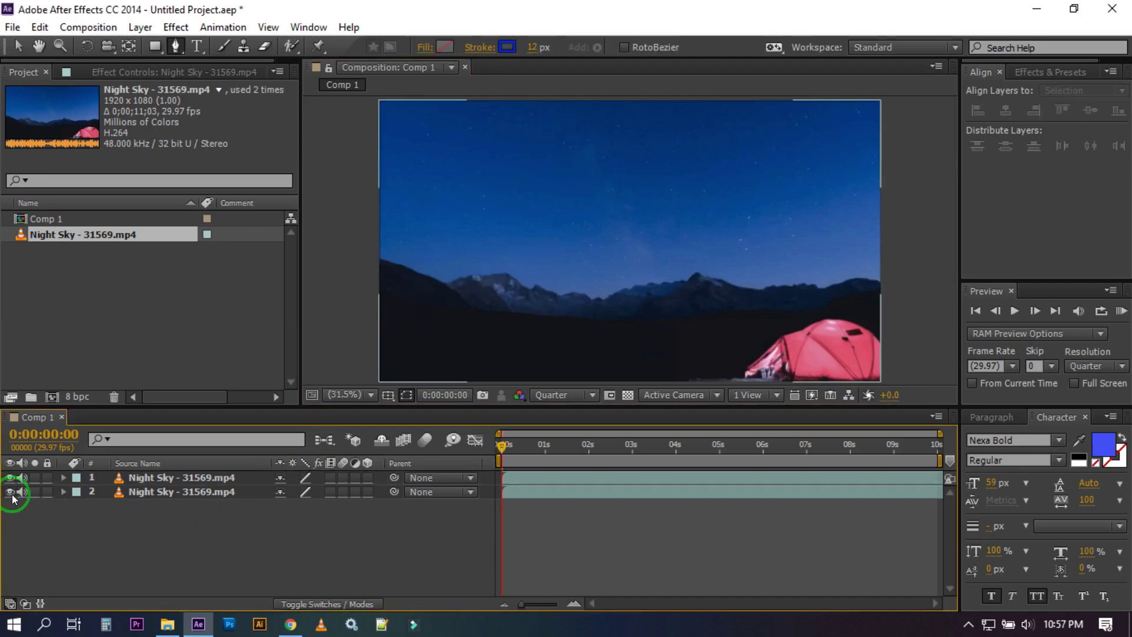
{"action": "left_click", "coordinate": [11, 492]}
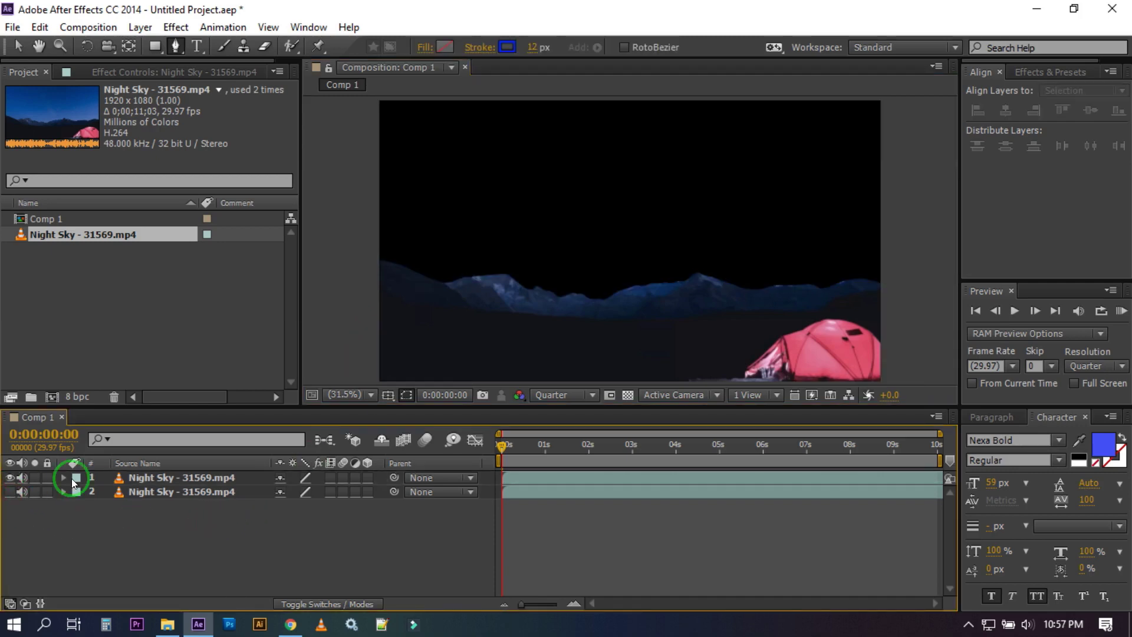
{"action": "left_click", "coordinate": [628, 395]}
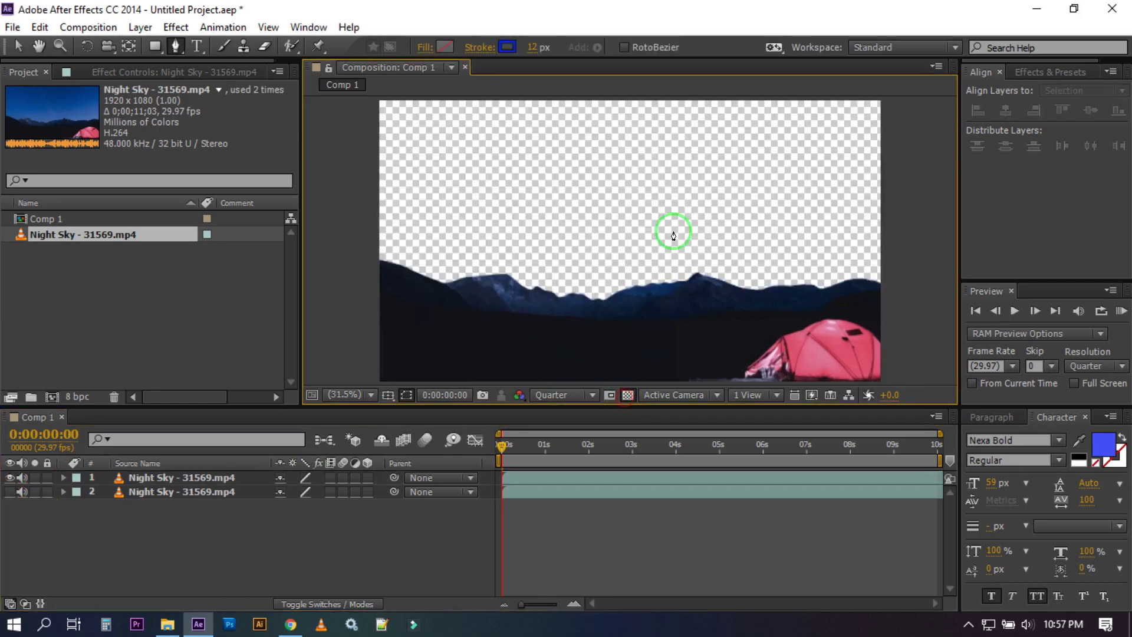
{"action": "left_click", "coordinate": [11, 491]}
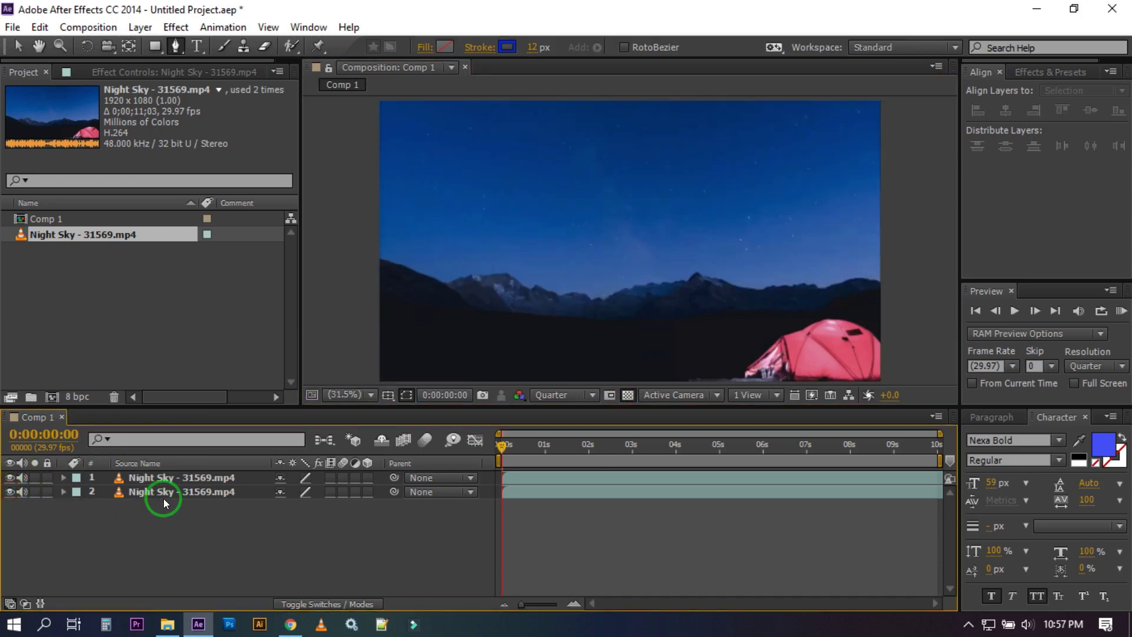
{"action": "left_click", "coordinate": [164, 529]}
- Create a FILM INTRO text layer and set its font to Roboto Bold
{"action": "right_click", "coordinate": [162, 528]}
{"action": "mouse_move", "coordinate": [200, 353]}
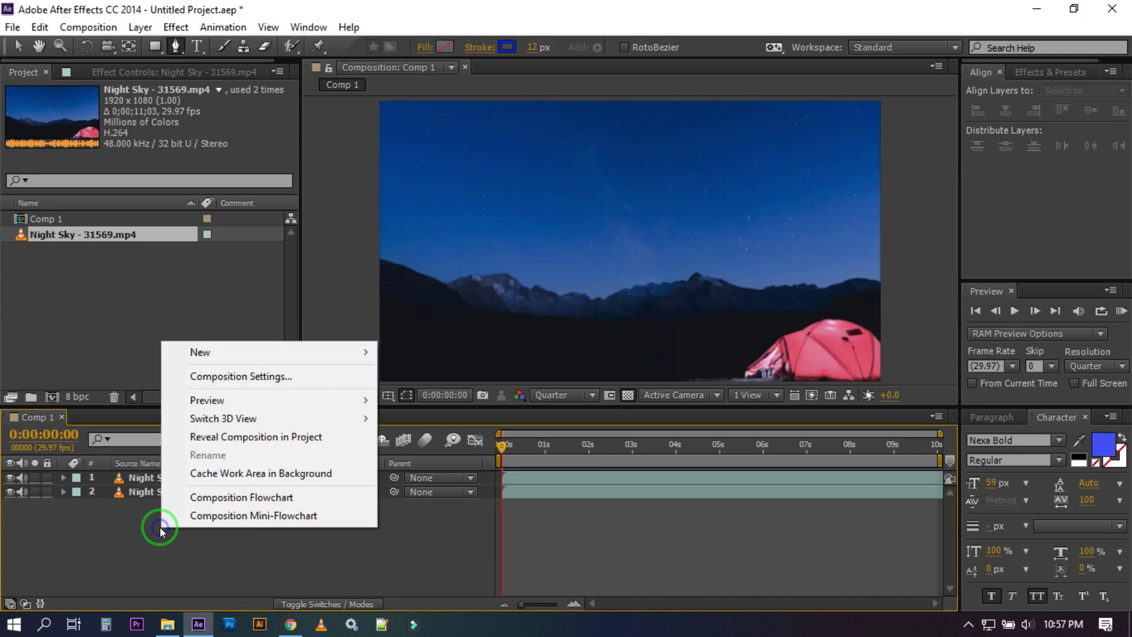
{"action": "left_click", "coordinate": [466, 381]}
{"action": "type", "text": "FILM INTRO"}
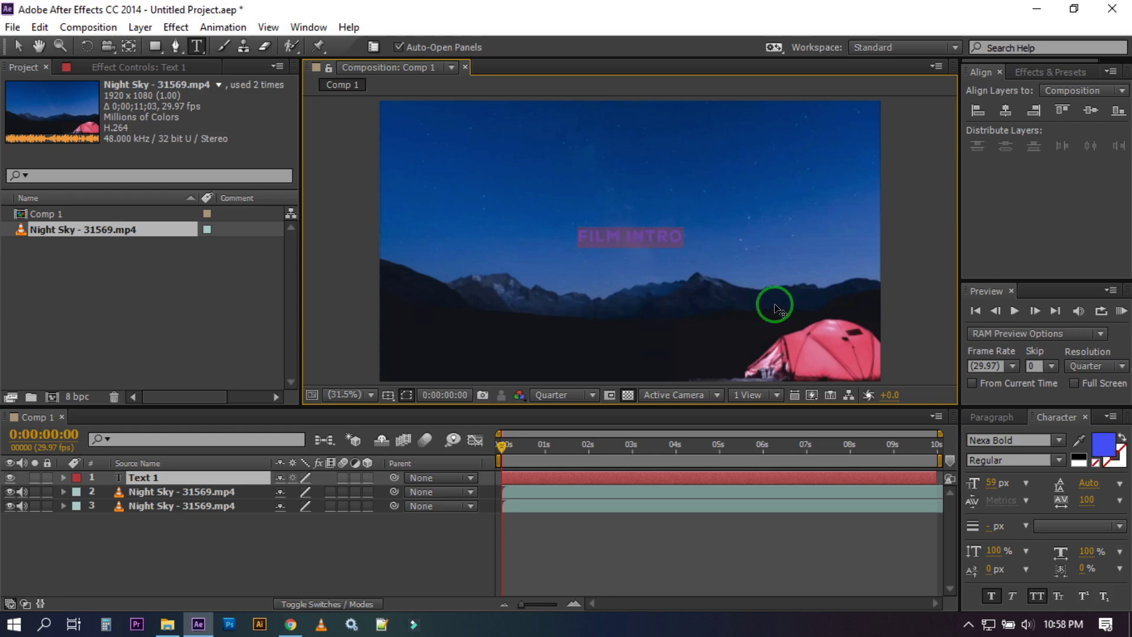
{"action": "left_click_drag", "start_coordinate": [1024, 442], "coordinate": [957, 440]}
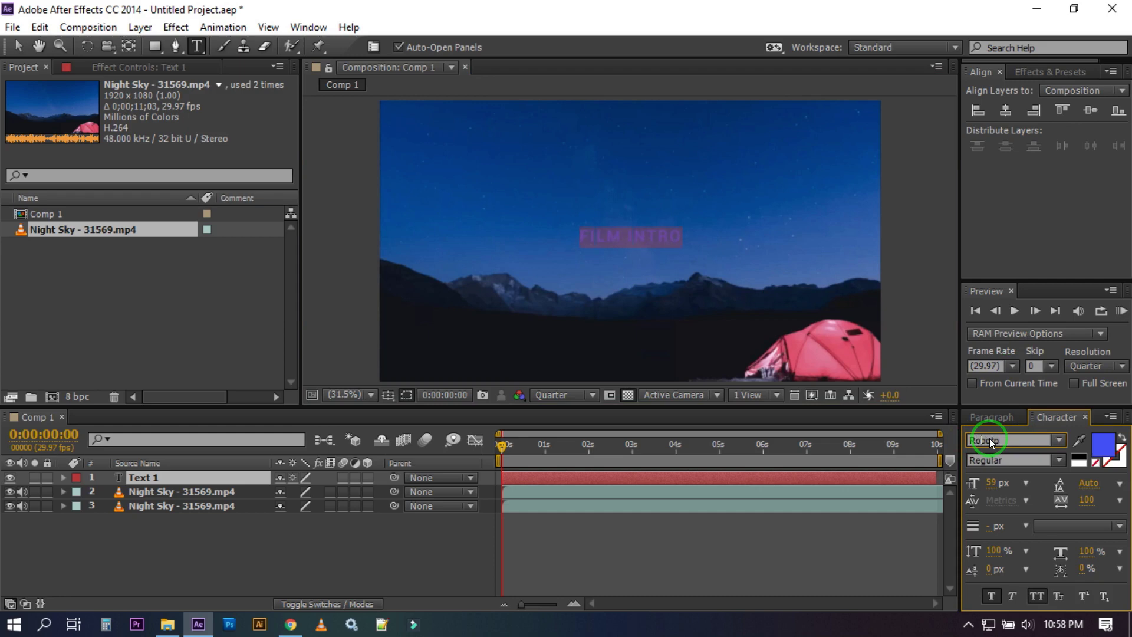
{"action": "left_click", "coordinate": [1061, 465]}
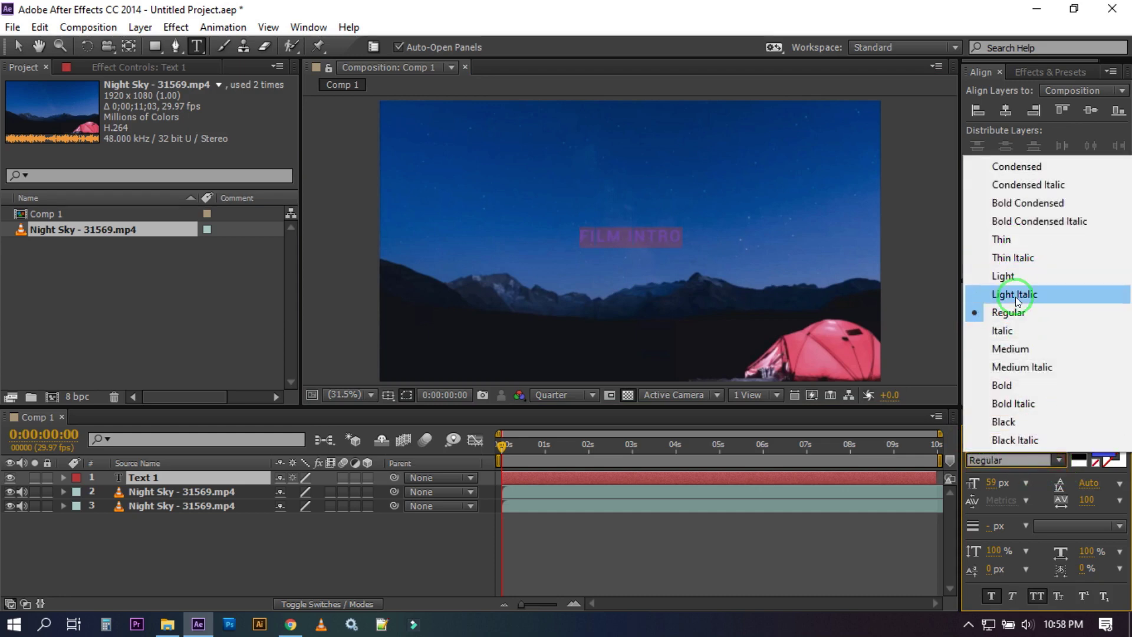
{"action": "left_click", "coordinate": [1002, 385]}
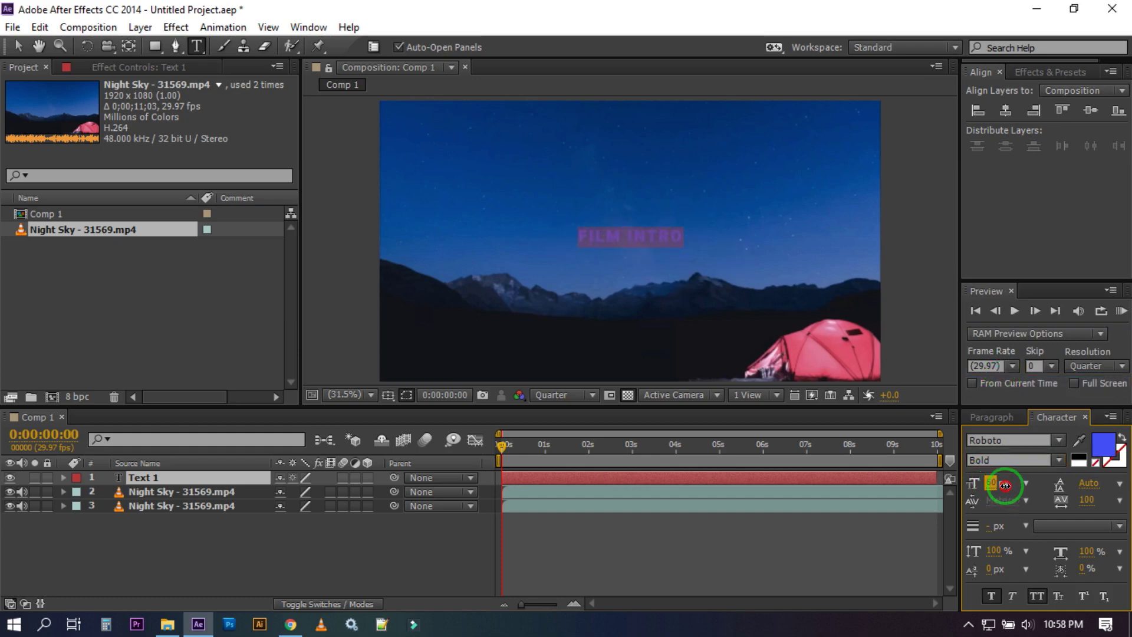
- Size the title to 74 px with faux bold and reselect the Film Intro layer
{"action": "mouse_move", "coordinate": [995, 483]}
{"action": "left_mouse_down"}
{"action": "mouse_move", "coordinate": [1020, 484]}
{"action": "mouse_move", "coordinate": [1007, 486]}
{"action": "left_mouse_up"}
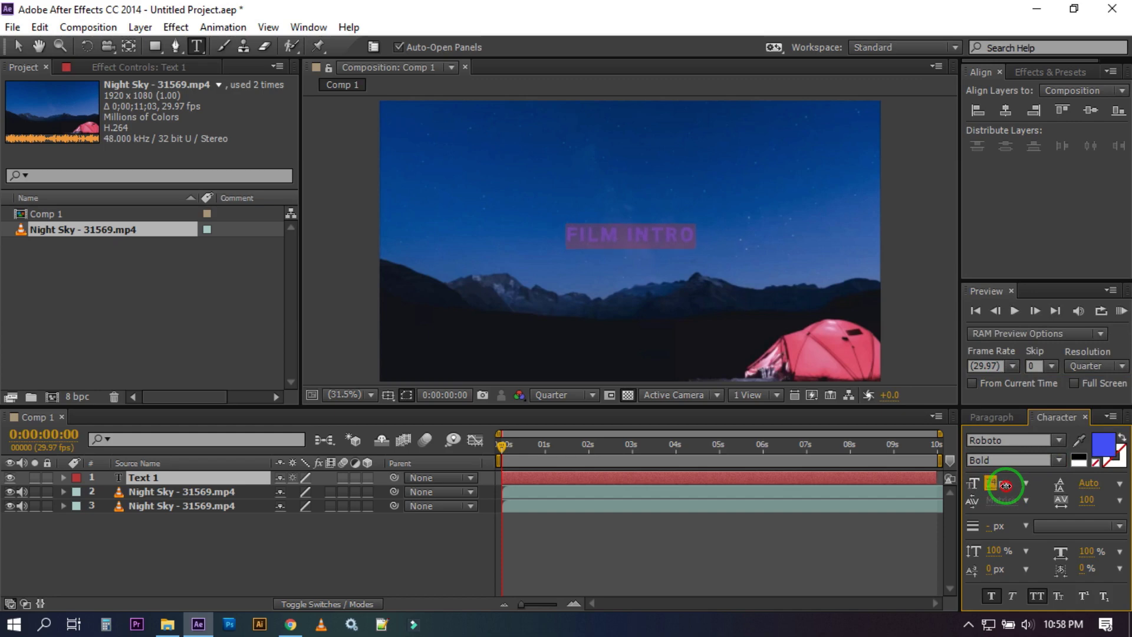
{"action": "left_click", "coordinate": [990, 597]}
{"action": "left_click", "coordinate": [263, 532]}
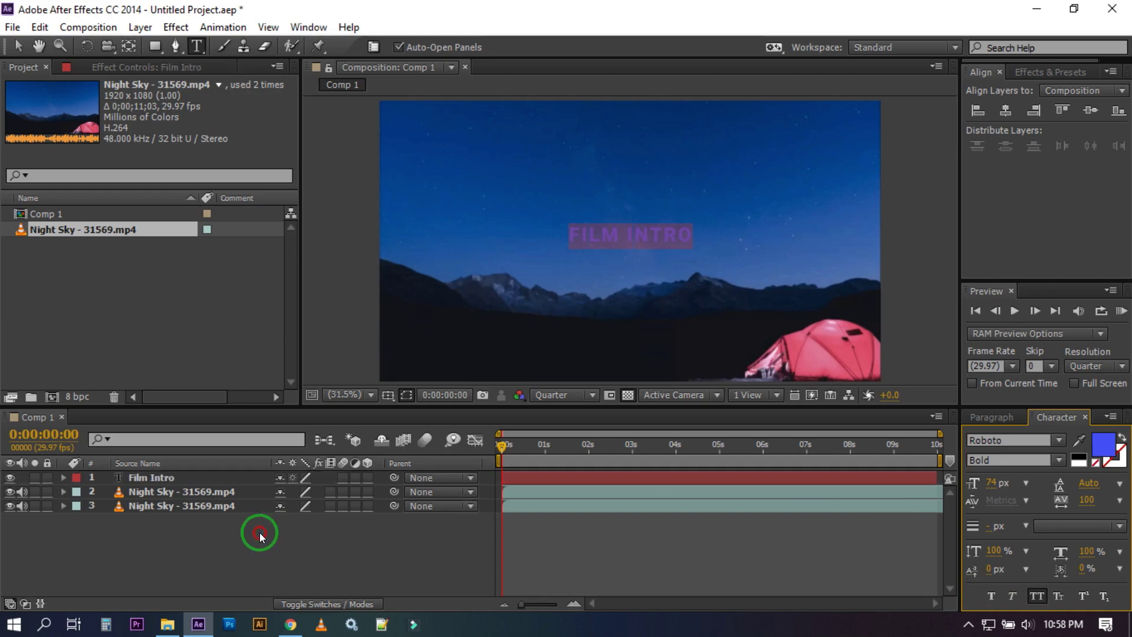
{"action": "left_click", "coordinate": [151, 478]}
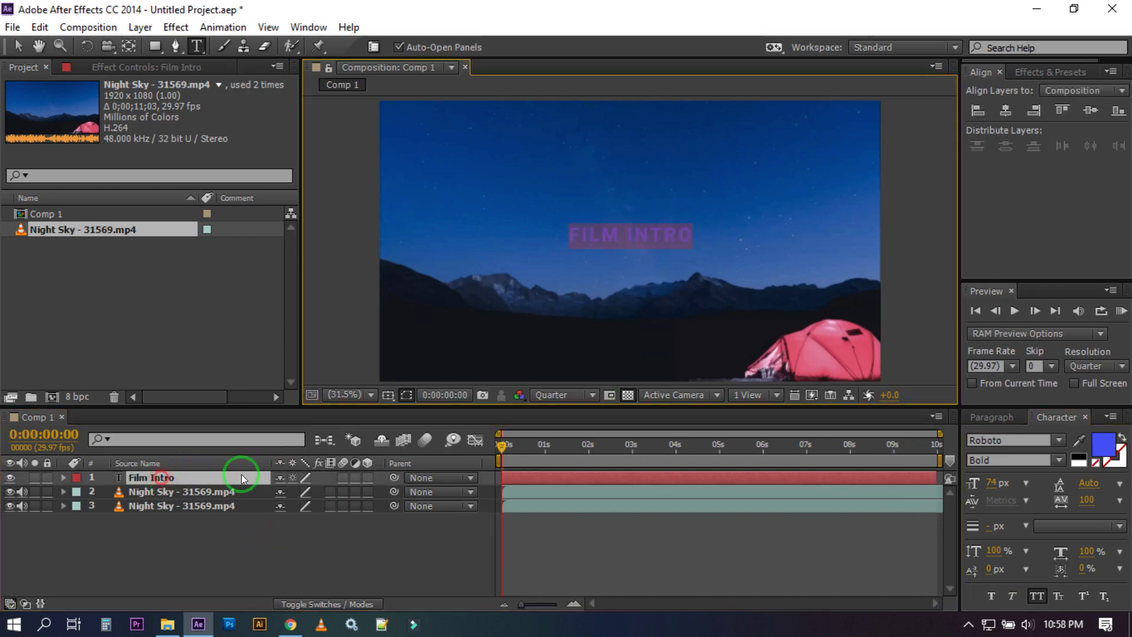
{"action": "left_click", "coordinate": [1104, 445]}
- Set the title's text colour to FFFFFF and reselect the Film Intro layer
{"action": "left_click_drag", "start_coordinate": [210, 400], "coordinate": [132, 353]}
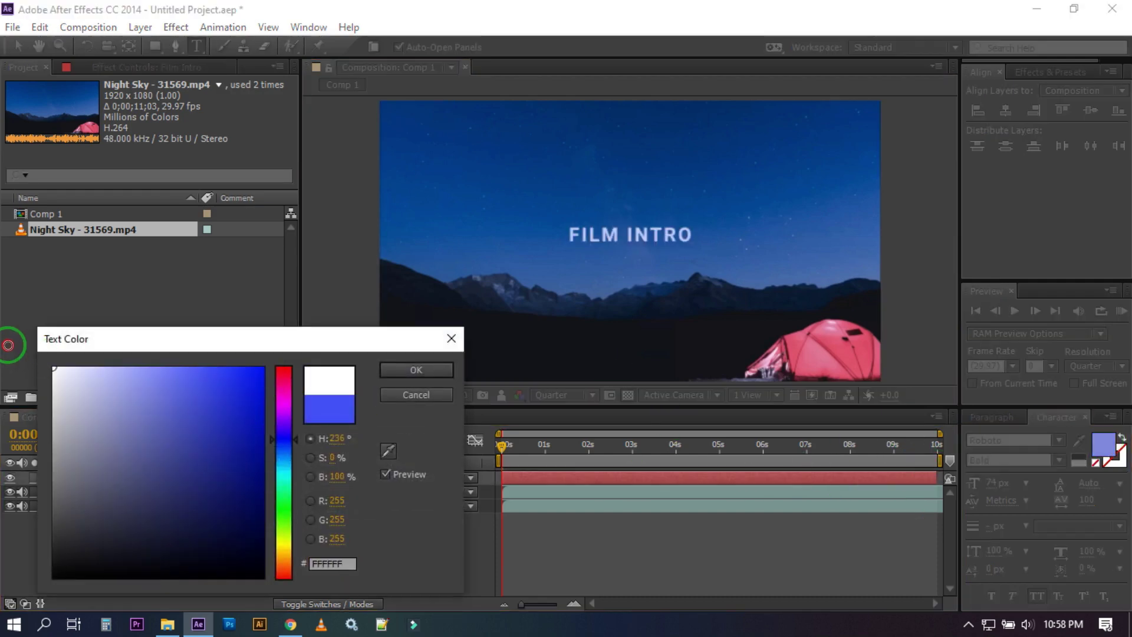
{"action": "left_click", "coordinate": [430, 380]}
{"action": "left_click", "coordinate": [431, 381]}
{"action": "left_click", "coordinate": [253, 534]}
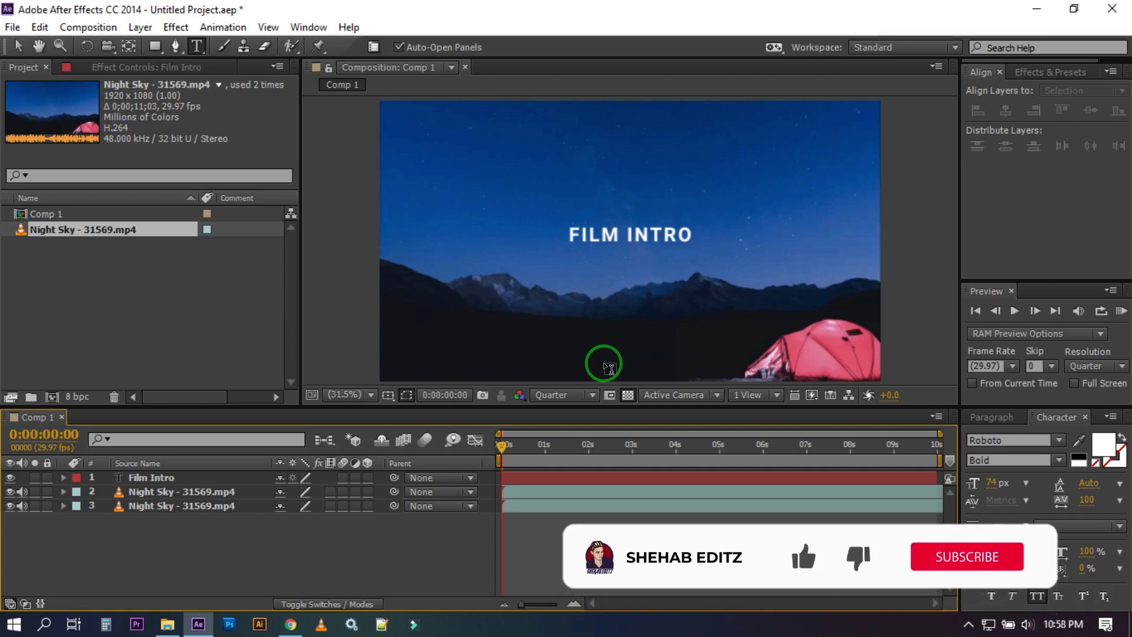
{"action": "left_click", "coordinate": [157, 478]}
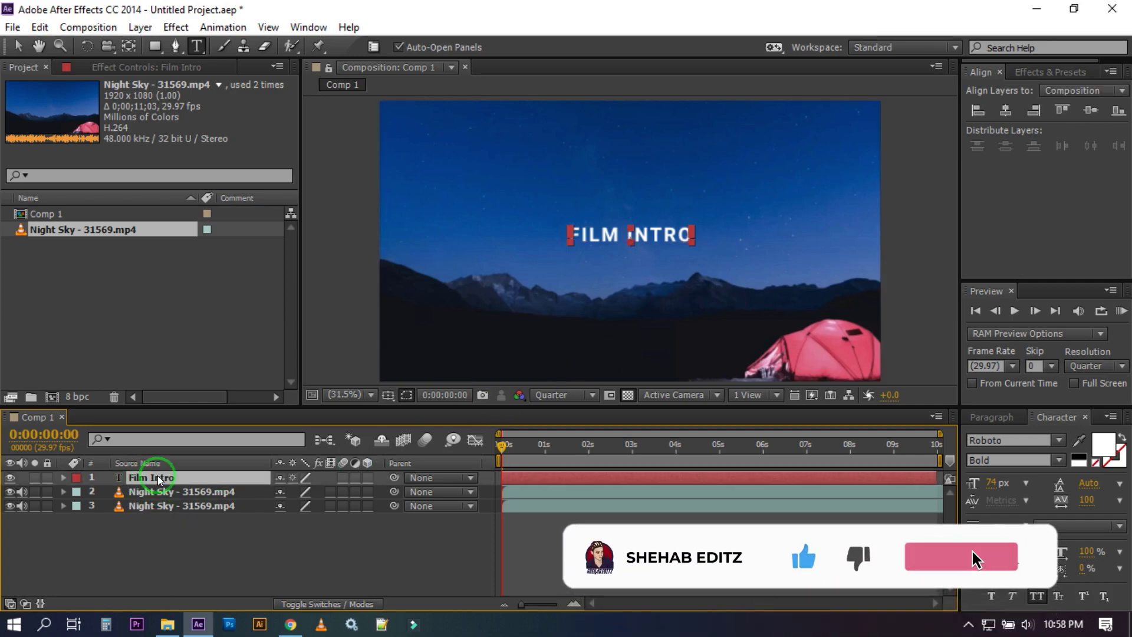
- Add a smaller SHEHAB EDITZ line in Roboto Regular above FILM INTRO
{"action": "double_click", "coordinate": [139, 476]}
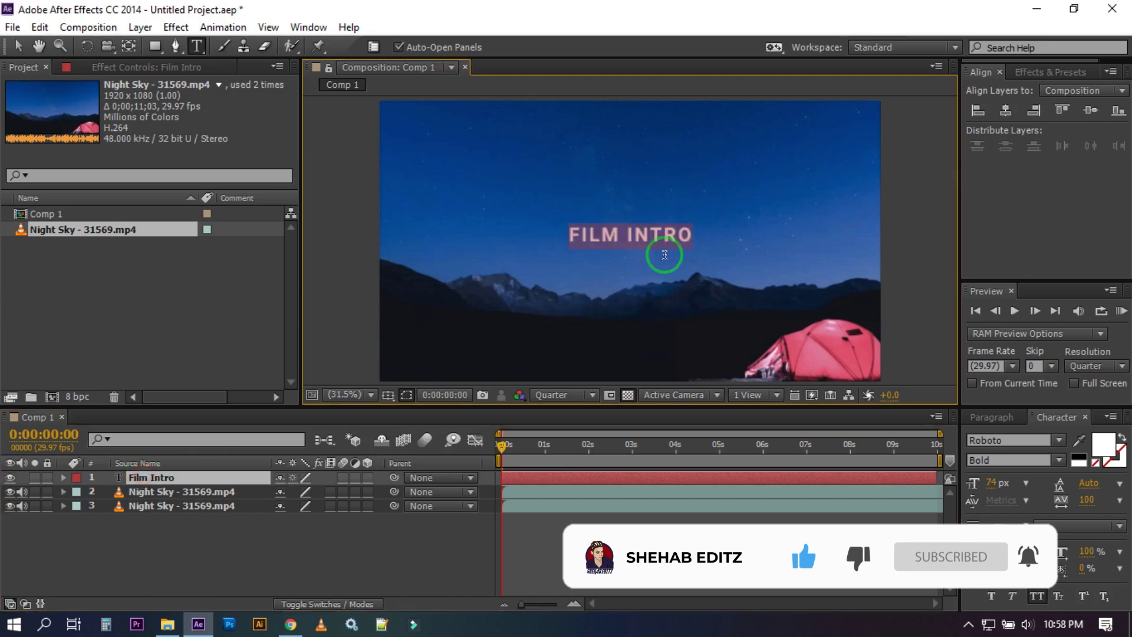
{"action": "left_click", "coordinate": [572, 227]}
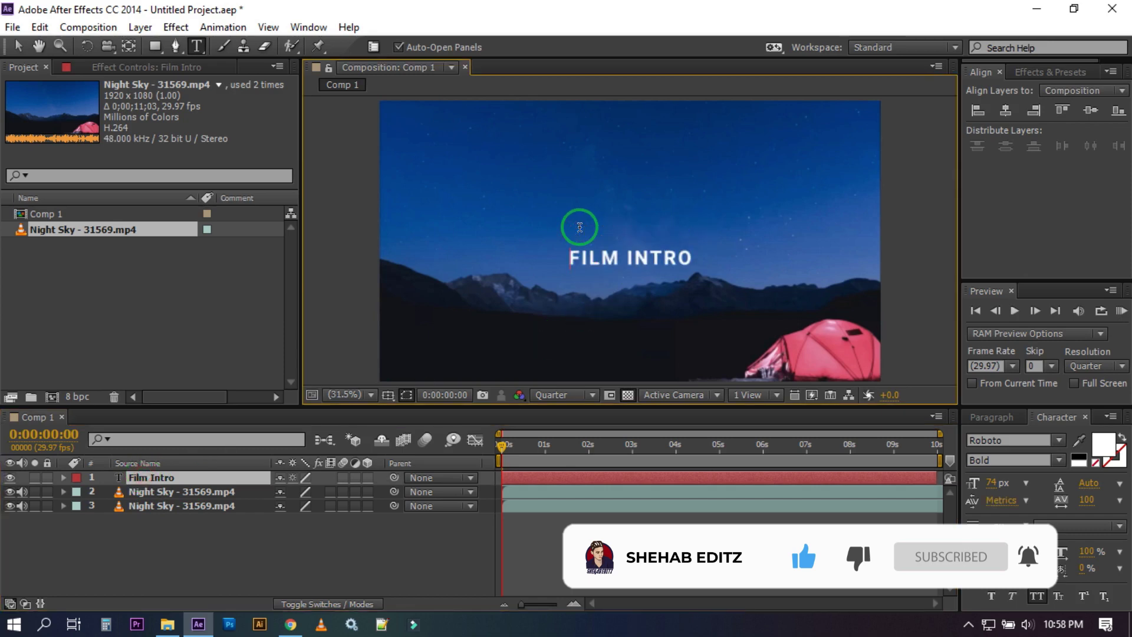
{"action": "type", "text": "S"}
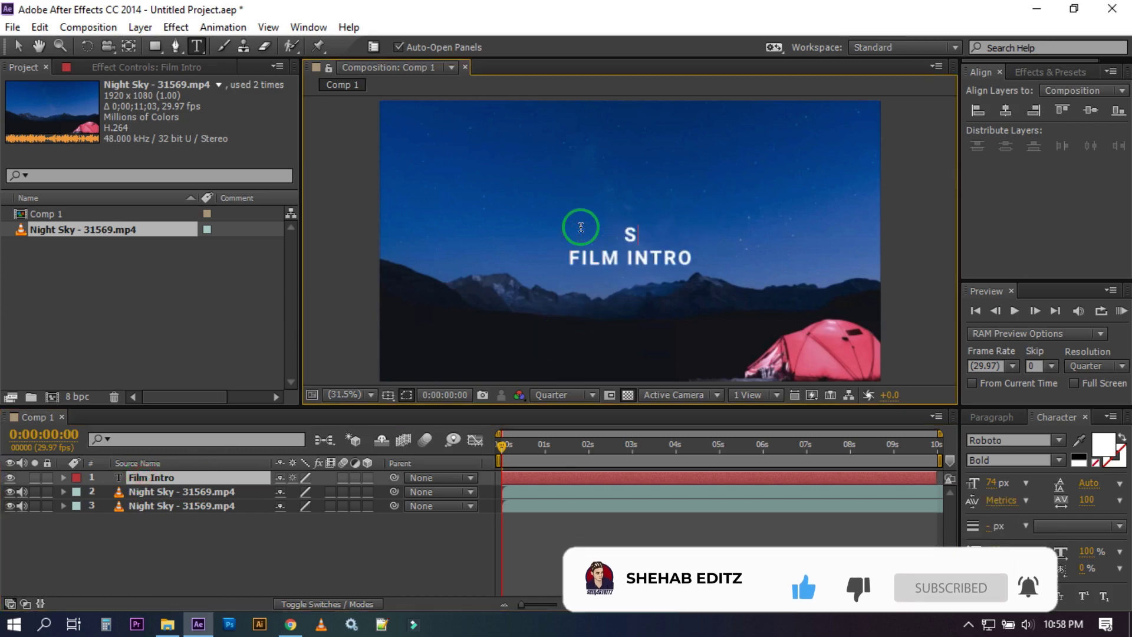
{"action": "type", "text": "HEHAB ED"}
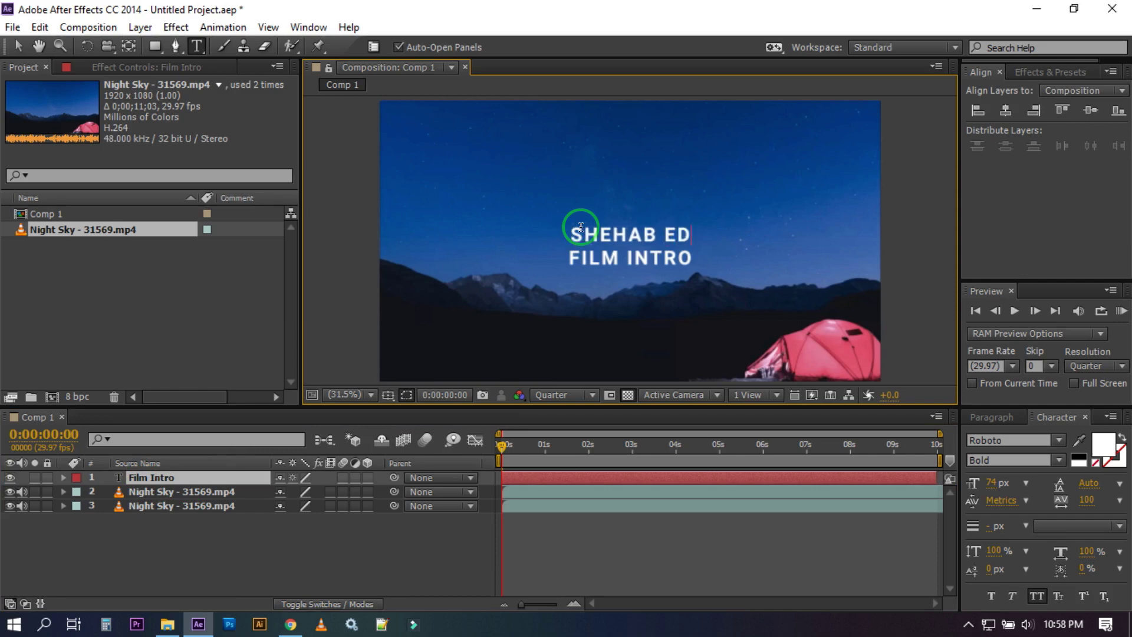
{"action": "type", "text": "ITZ"}
{"action": "key", "text": "ctrl+a"}
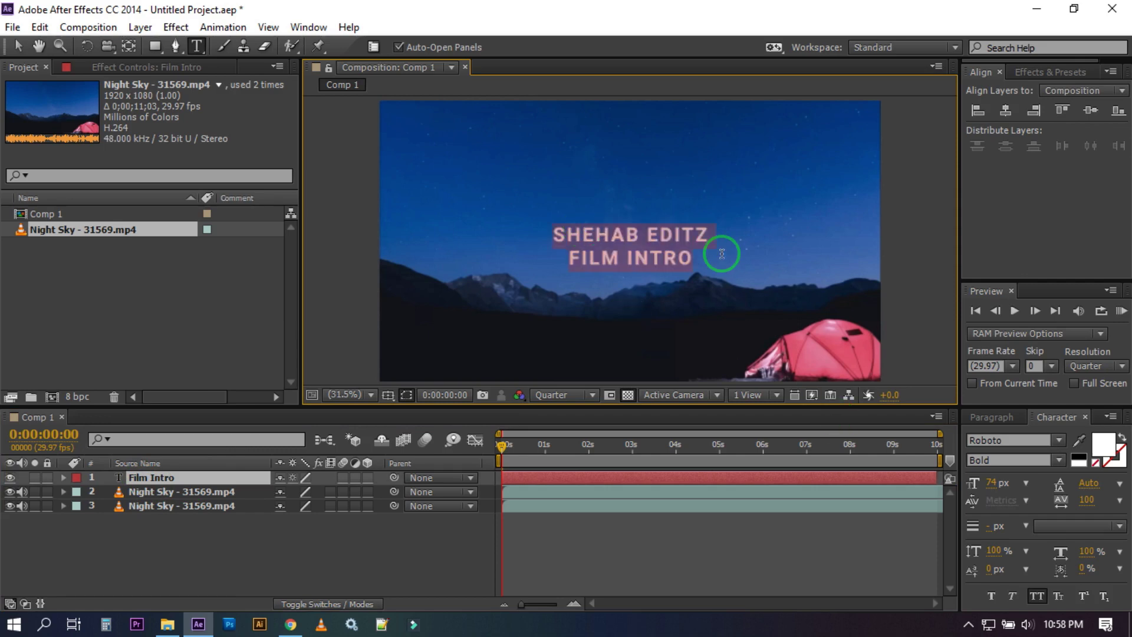
{"action": "left_click_drag", "start_coordinate": [708, 232], "coordinate": [518, 230]}
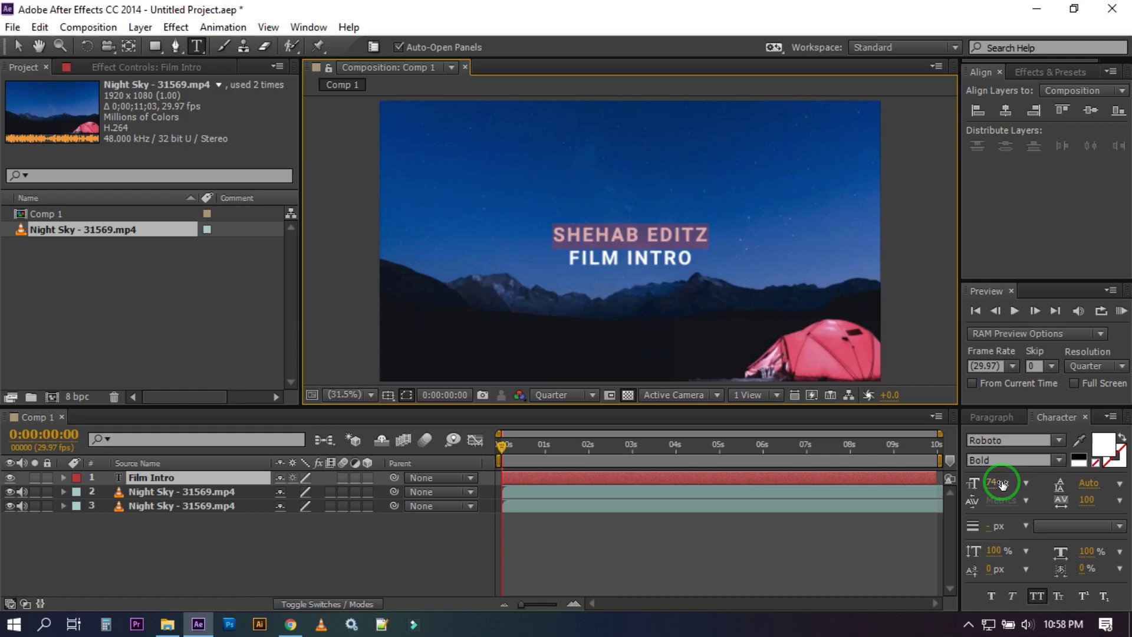
{"action": "left_click_drag", "start_coordinate": [1003, 485], "coordinate": [946, 473]}
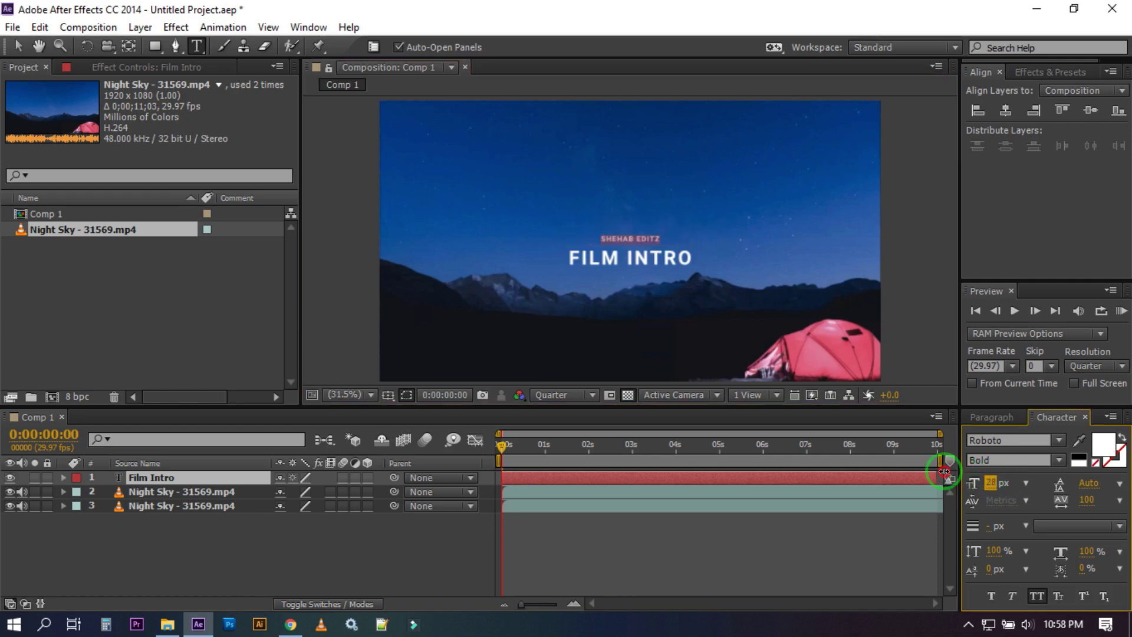
{"action": "left_click", "coordinate": [1057, 463]}
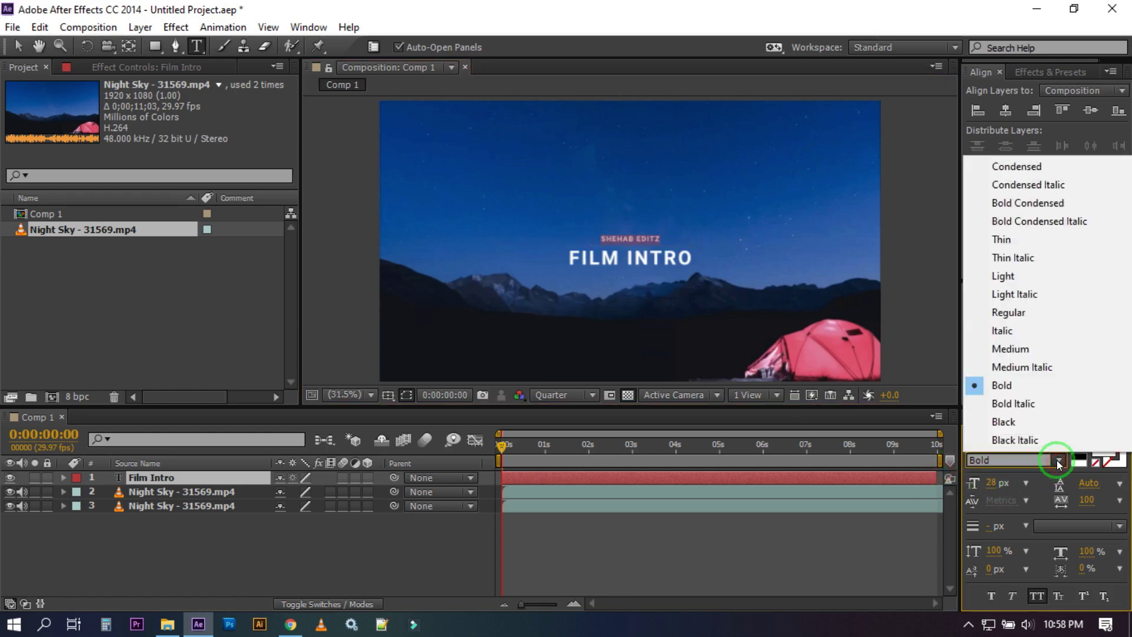
{"action": "left_click", "coordinate": [1031, 317]}
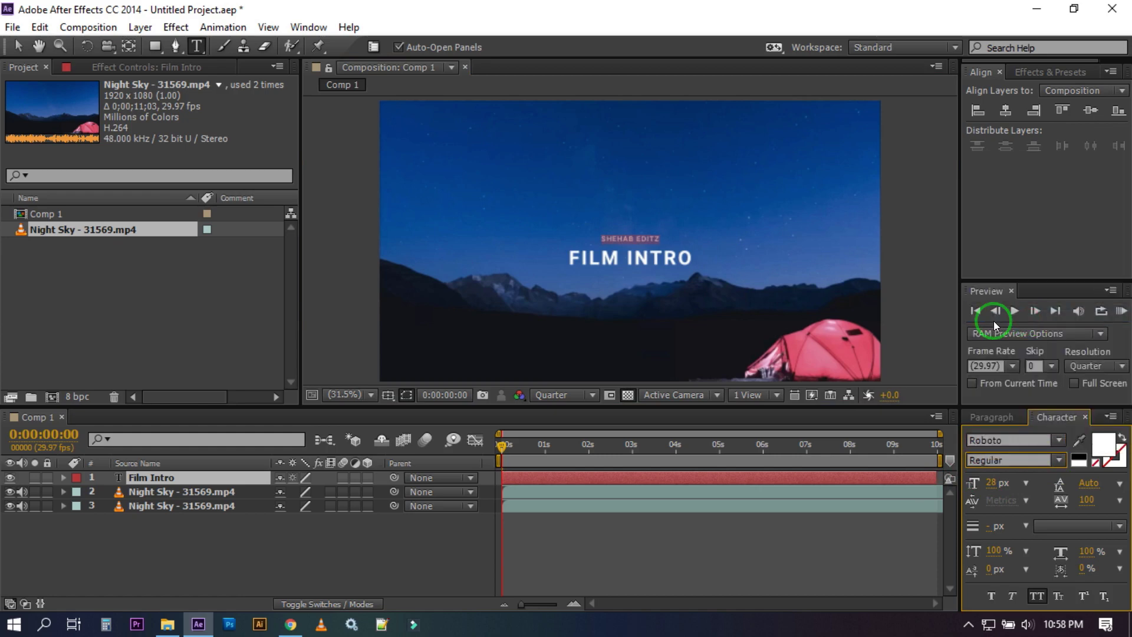
{"action": "left_click", "coordinate": [235, 544]}
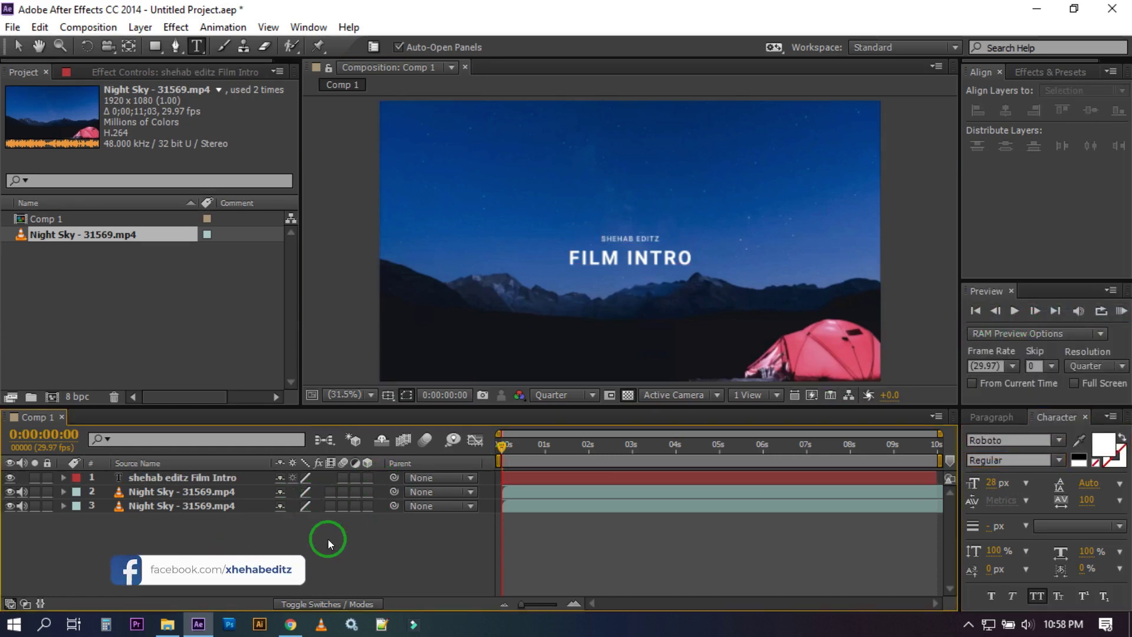
- Select the FILM INTRO line and enlarge it to 82 px
{"action": "left_click", "coordinate": [164, 477]}
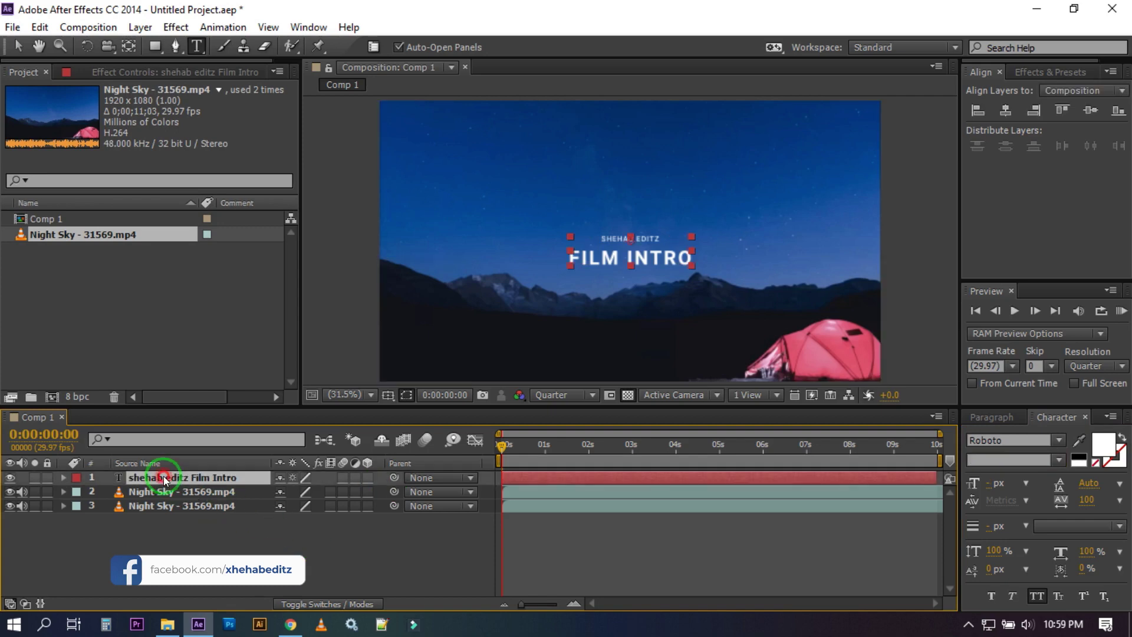
{"action": "left_click", "coordinate": [160, 523]}
{"action": "left_click", "coordinate": [165, 477]}
{"action": "key", "text": "ctrl+shift+a"}
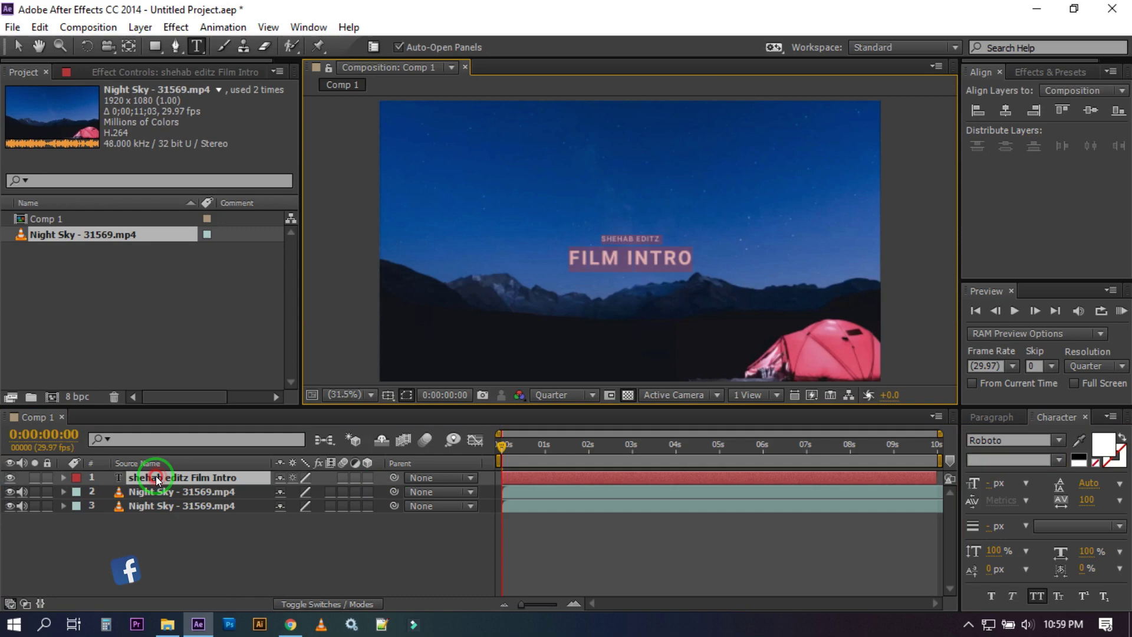
{"action": "left_click", "coordinate": [270, 534]}
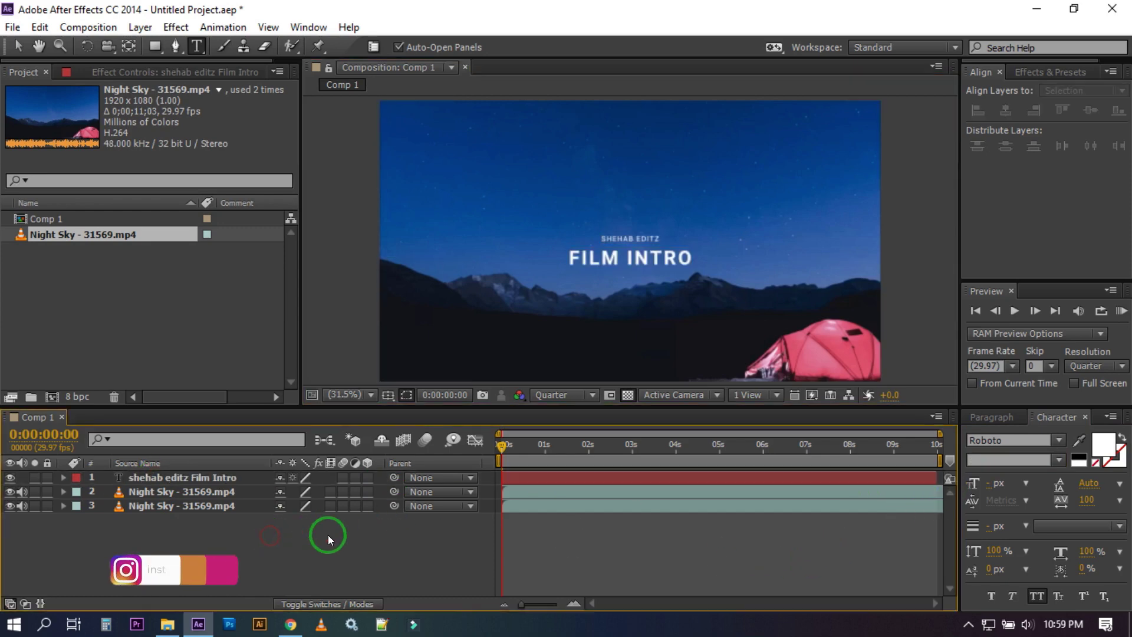
{"action": "left_click", "coordinate": [194, 480]}
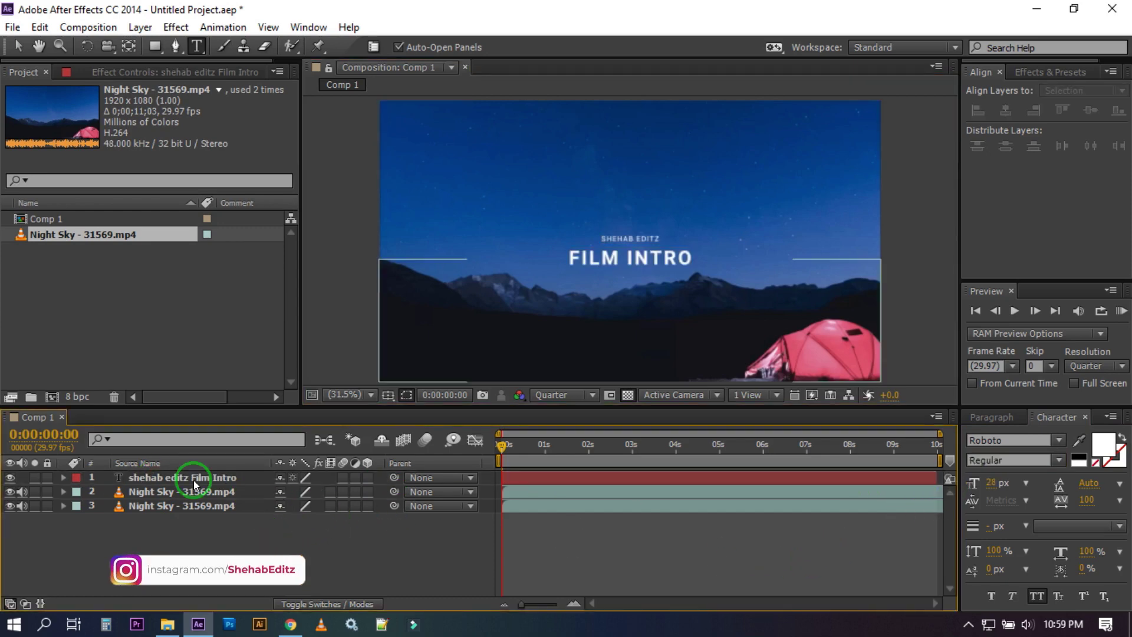
{"action": "left_click", "coordinate": [173, 479]}
{"action": "left_click", "coordinate": [581, 255]}
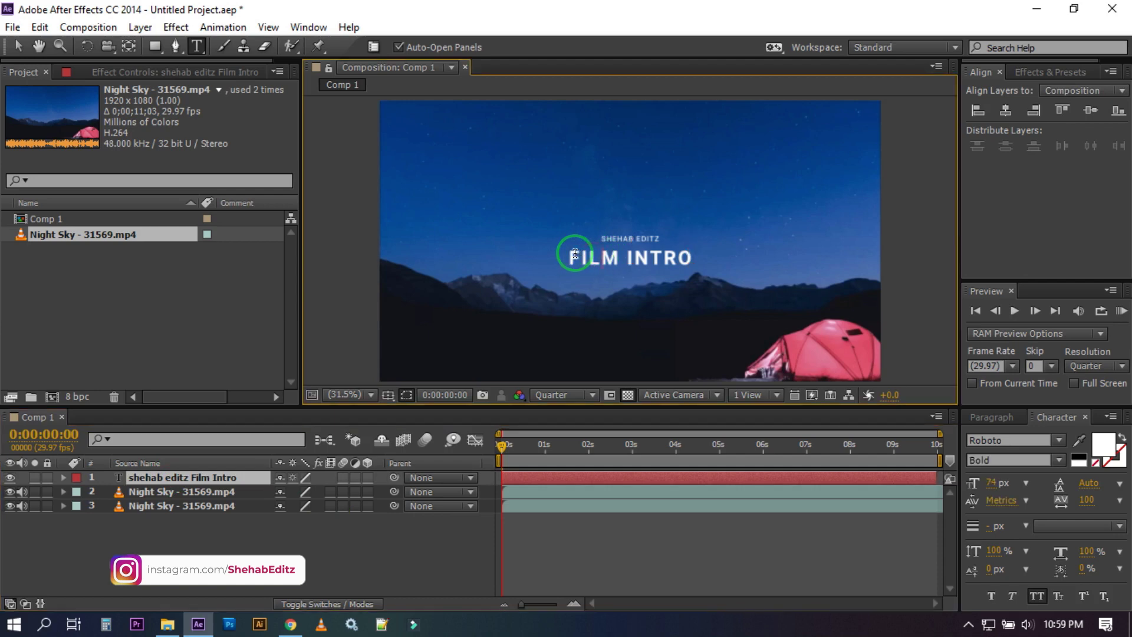
{"action": "left_click_drag", "start_coordinate": [583, 256], "coordinate": [696, 258]}
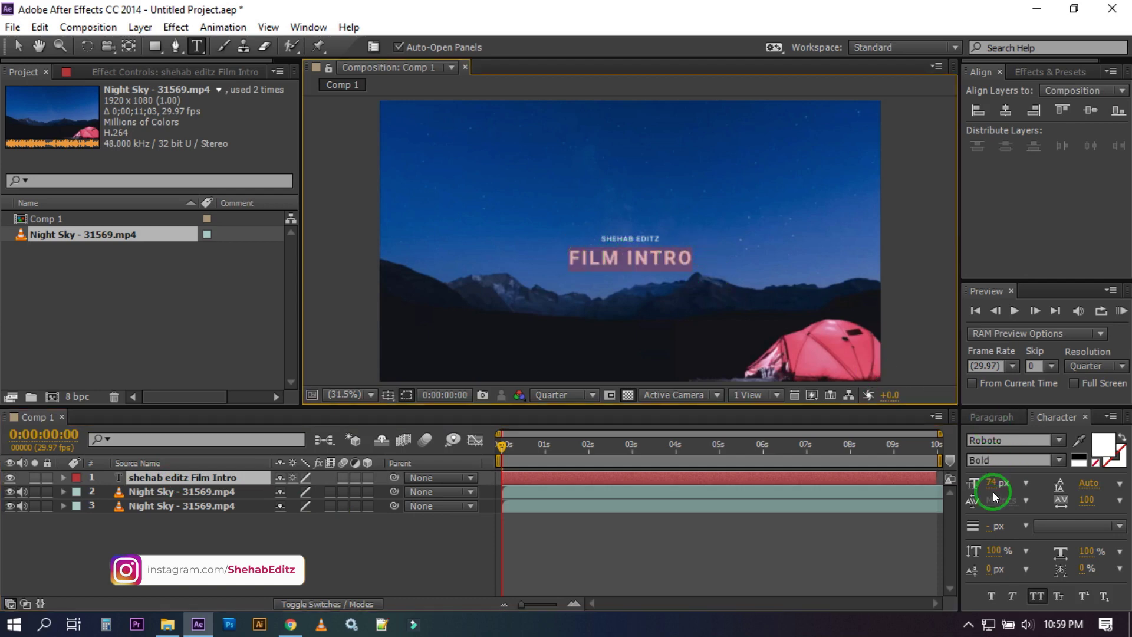
{"action": "left_click_drag", "start_coordinate": [995, 482], "coordinate": [1009, 483]}
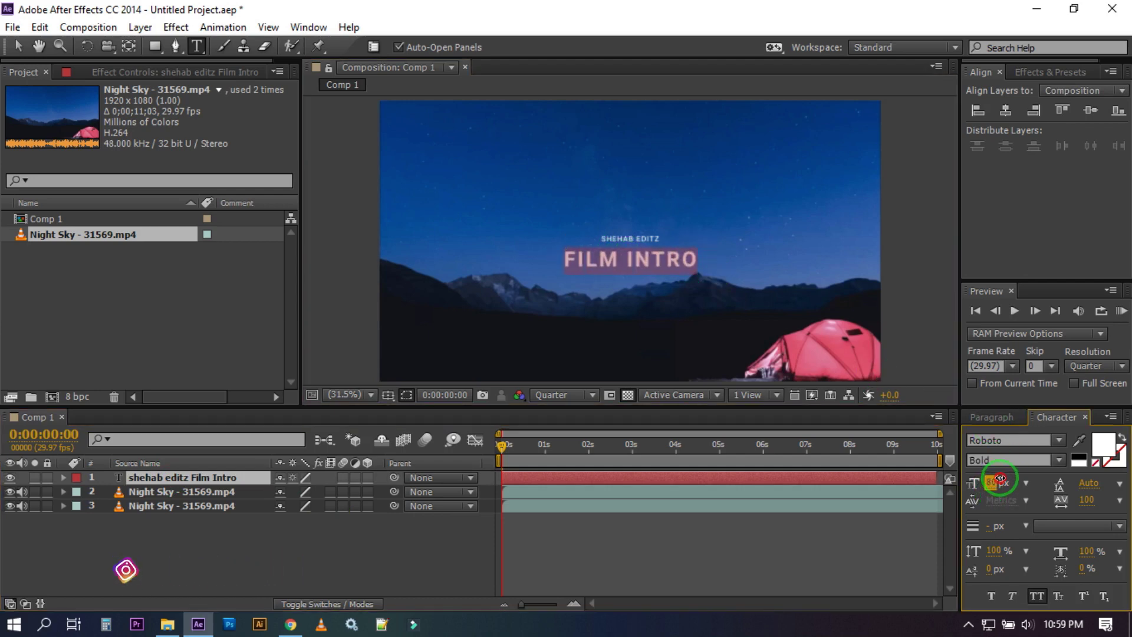
{"action": "left_click", "coordinate": [304, 514]}
- Increase the font size of the SHEHAB EDITZ line
{"action": "left_click", "coordinate": [150, 477]}
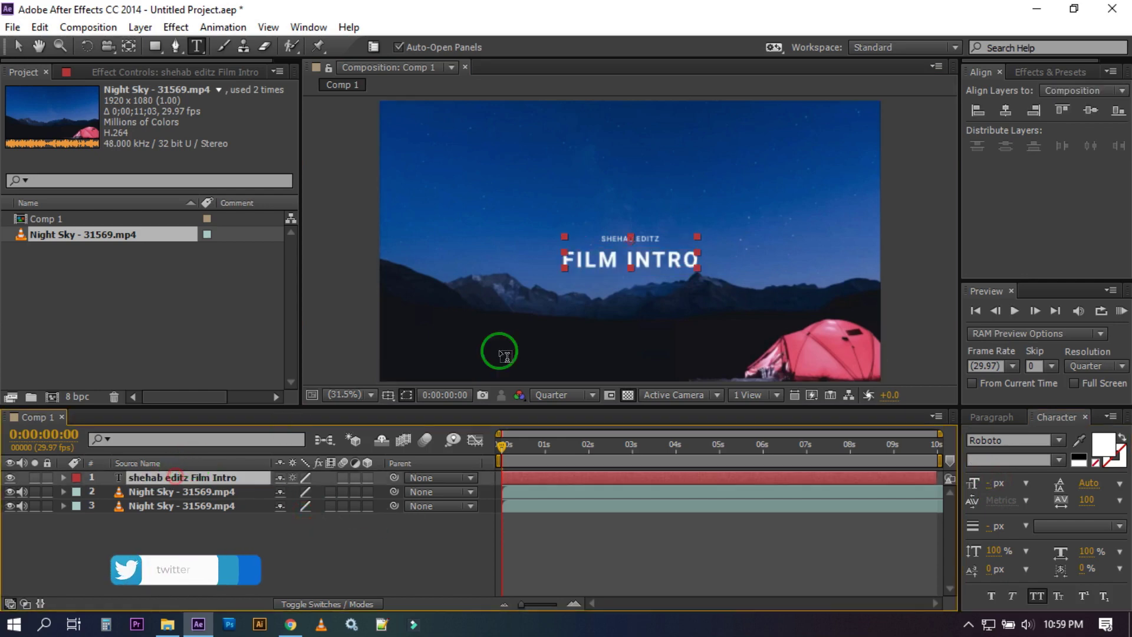
{"action": "left_click", "coordinate": [212, 469]}
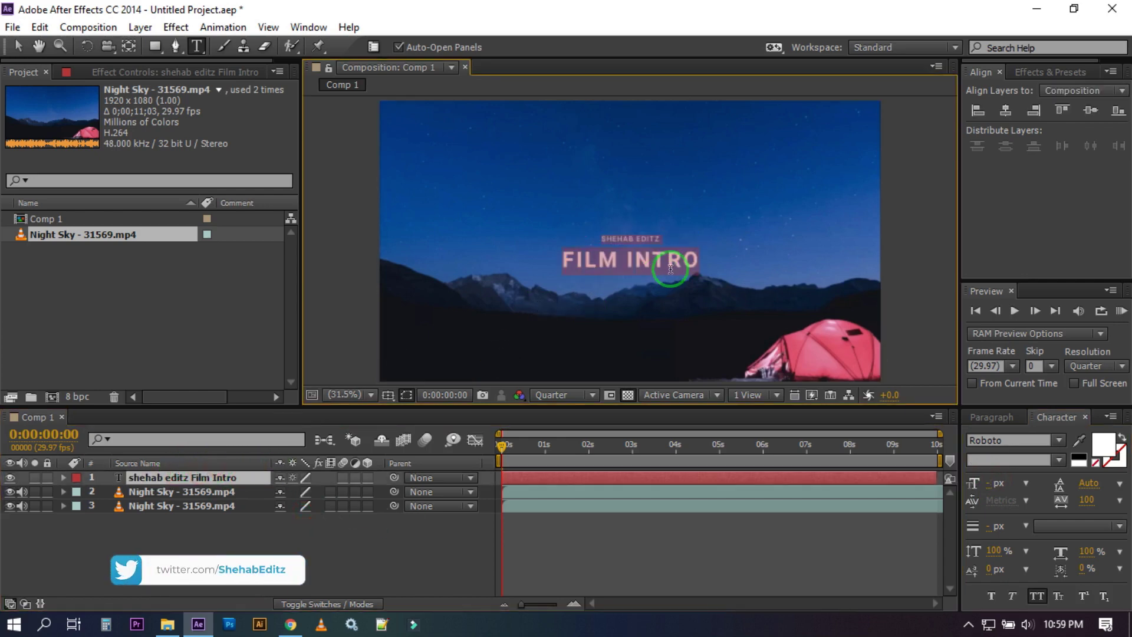
{"action": "left_click", "coordinate": [574, 242]}
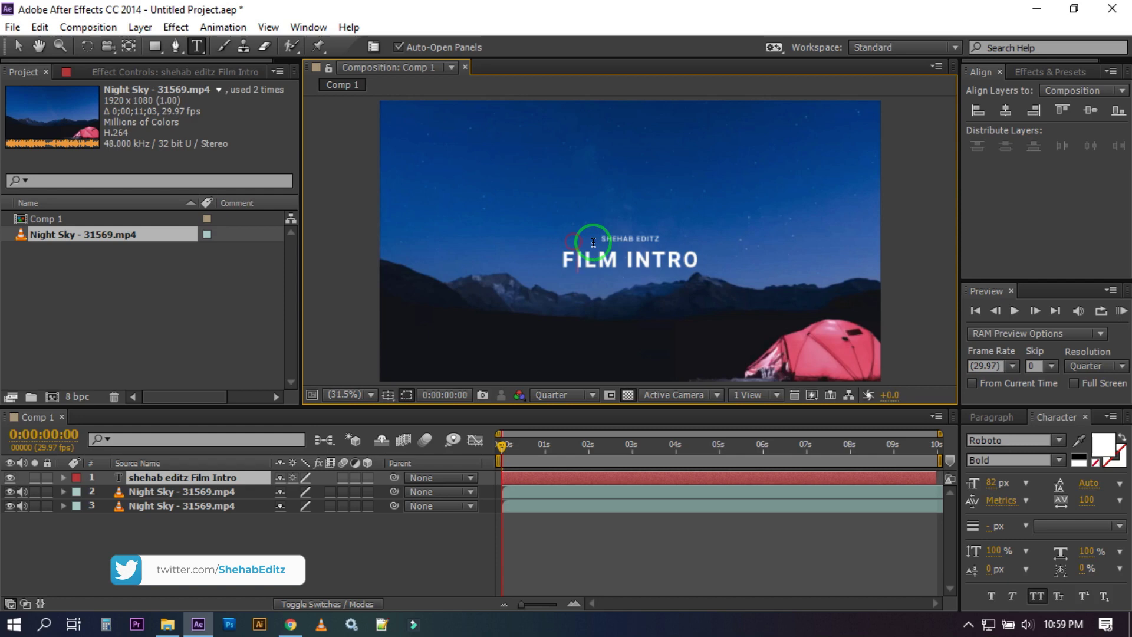
{"action": "left_click_drag", "start_coordinate": [573, 241], "coordinate": [589, 237]}
{"action": "left_click", "coordinate": [1003, 483]}
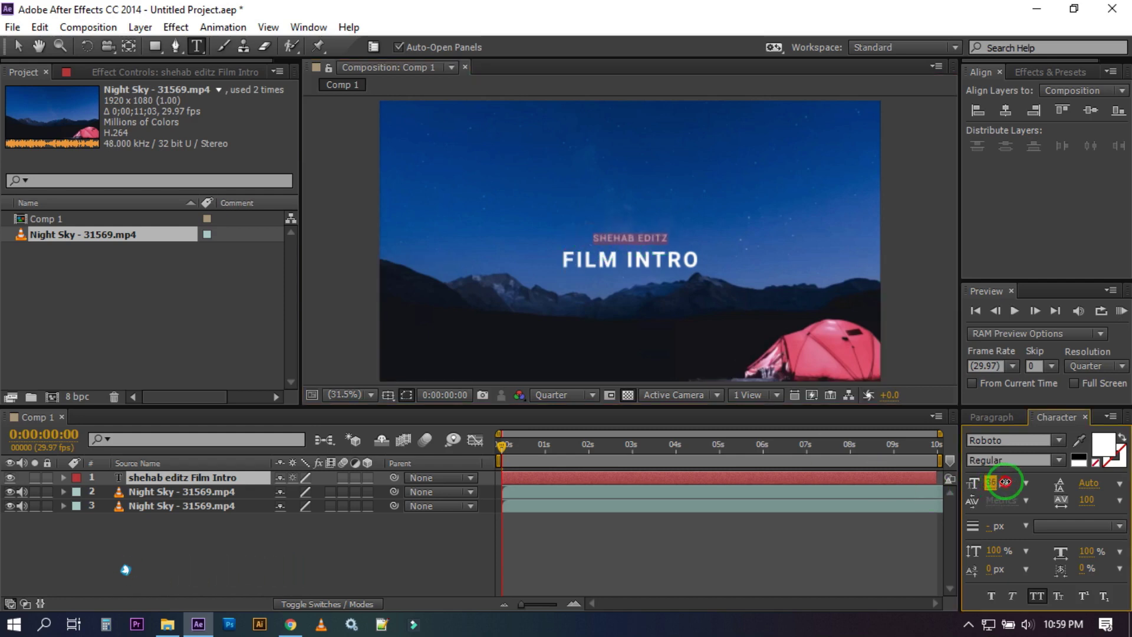
{"action": "left_click", "coordinate": [283, 574]}
{"action": "left_click", "coordinate": [158, 479]}
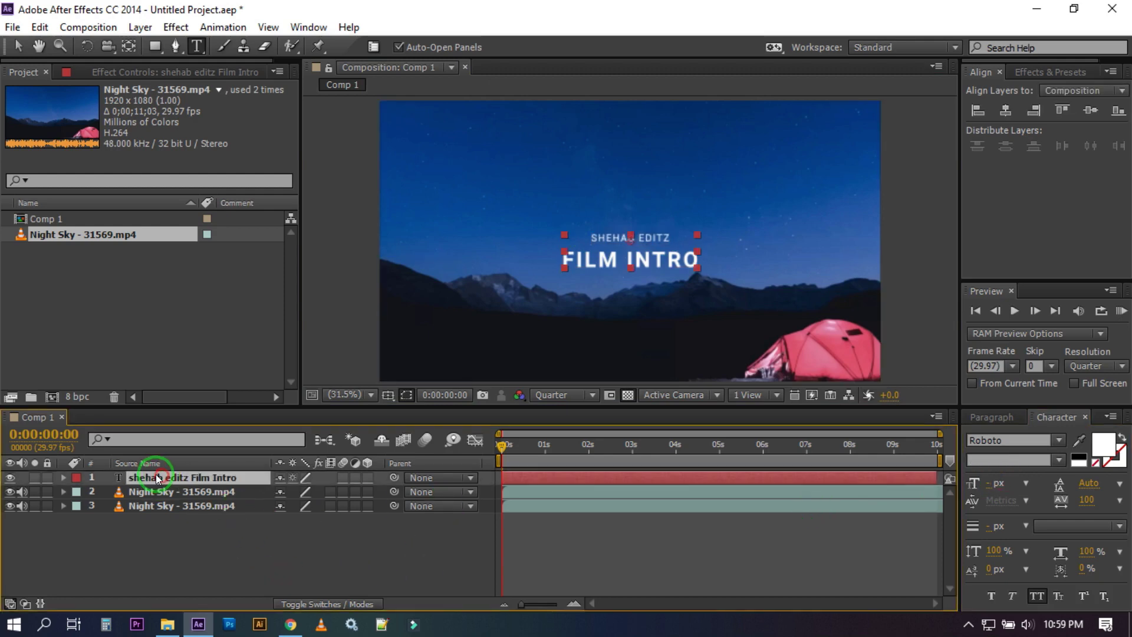
- From Window > Align, apply Align Vertical Center to the composition
{"action": "left_click", "coordinate": [305, 27]}
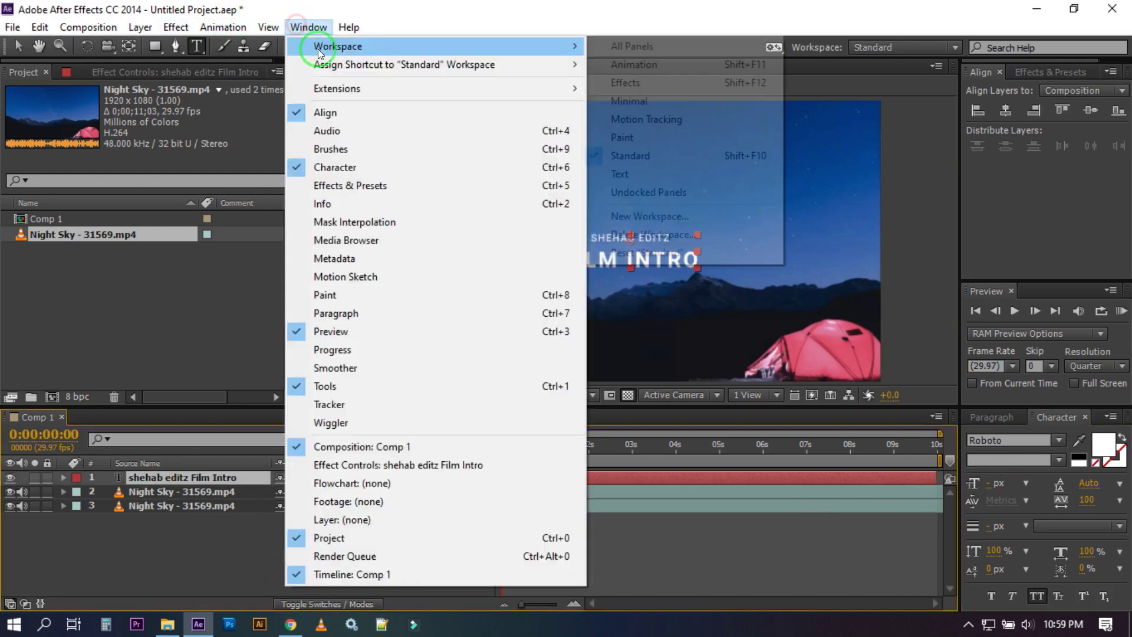
{"action": "left_click", "coordinate": [348, 112]}
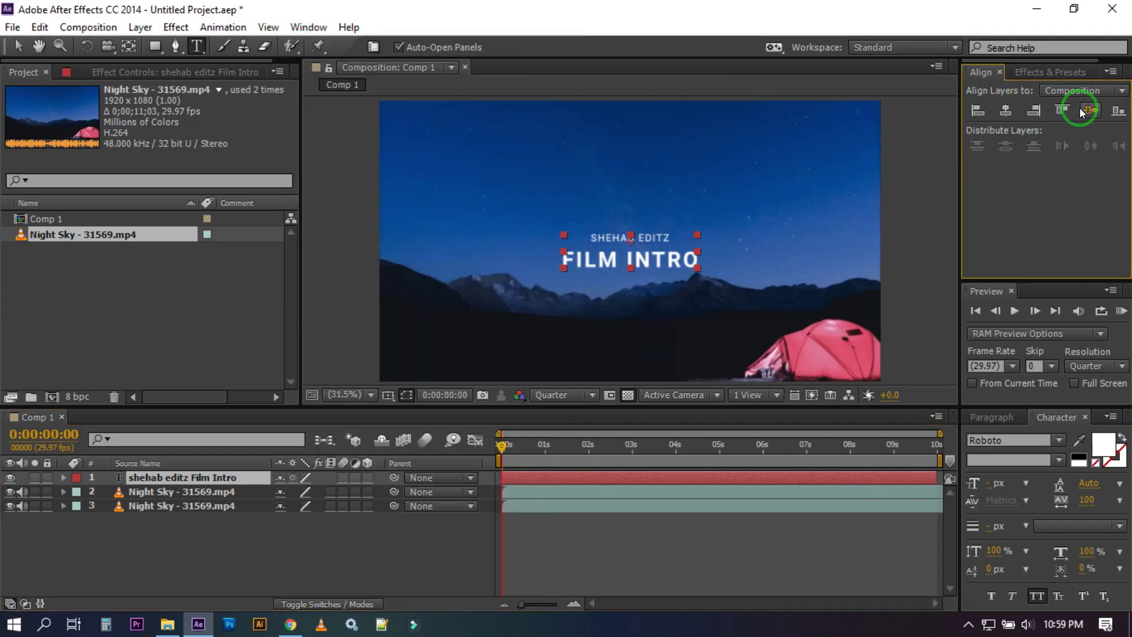
{"action": "left_click", "coordinate": [1092, 110]}
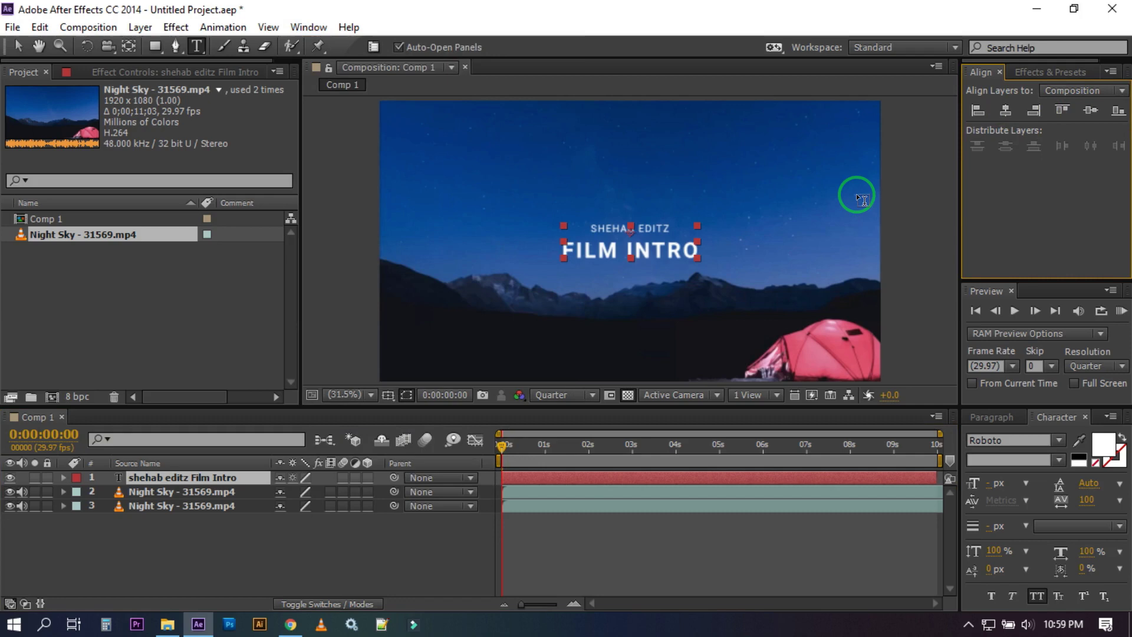
{"action": "left_click", "coordinate": [166, 553]}
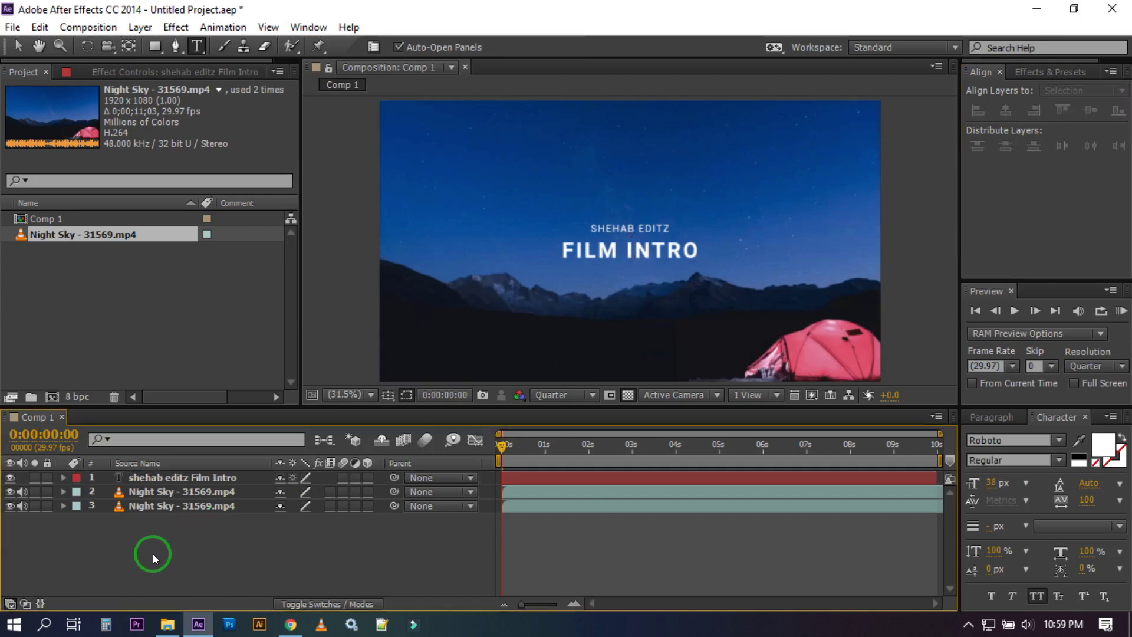
- Create a black 1920×1080 solid layer named 'cinematic bar'
{"action": "right_click", "coordinate": [148, 539]}
{"action": "mouse_move", "coordinate": [221, 363]}
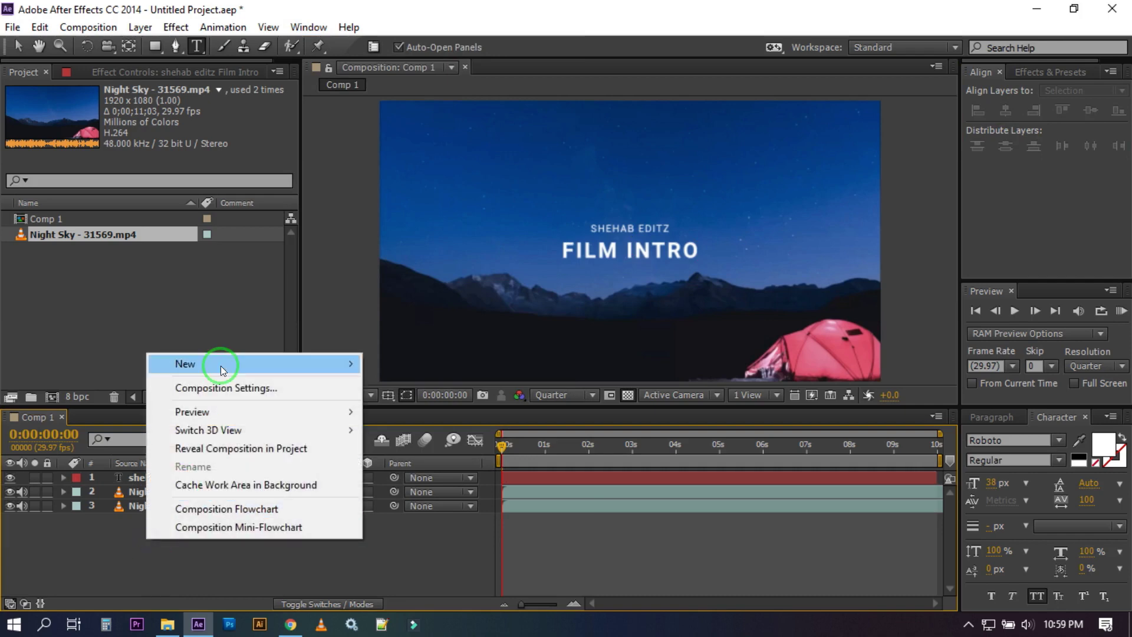
{"action": "left_click", "coordinate": [449, 407]}
{"action": "type", "text": "cinematic bar"}
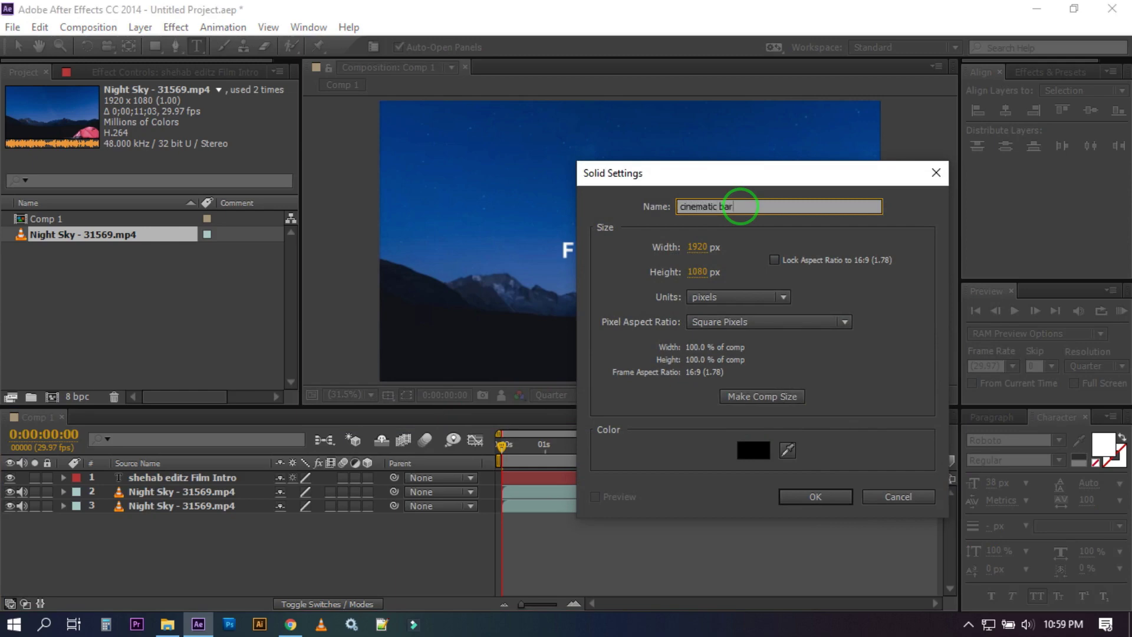
{"action": "left_click", "coordinate": [817, 495]}
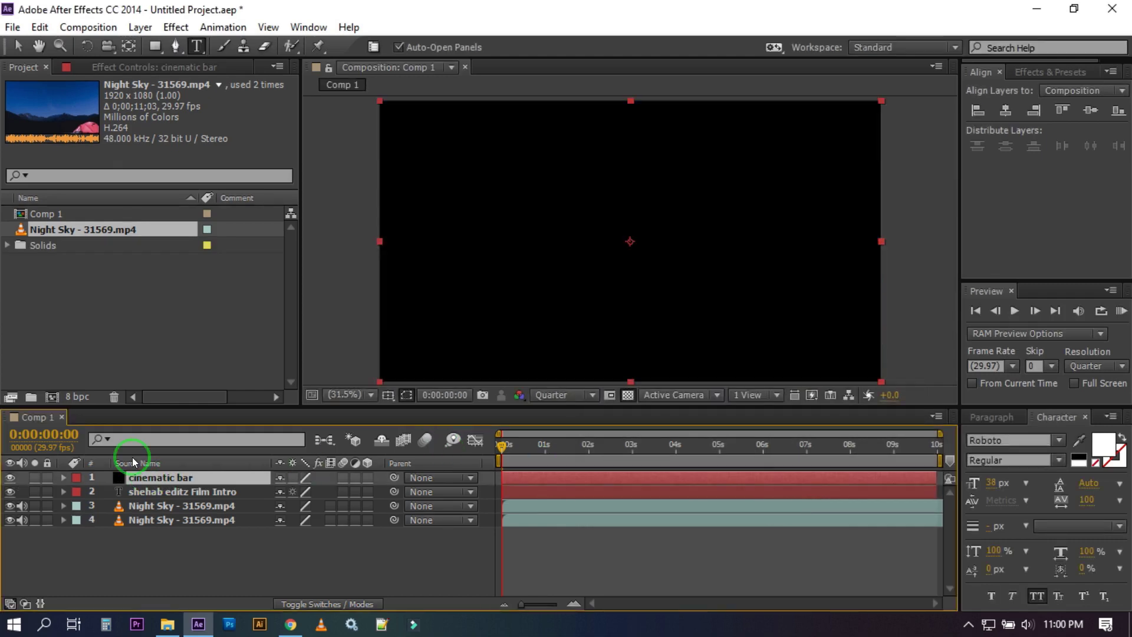
- Choose the Rectangle tool and turn on the title and action safe guides
{"action": "left_click", "coordinate": [155, 47]}
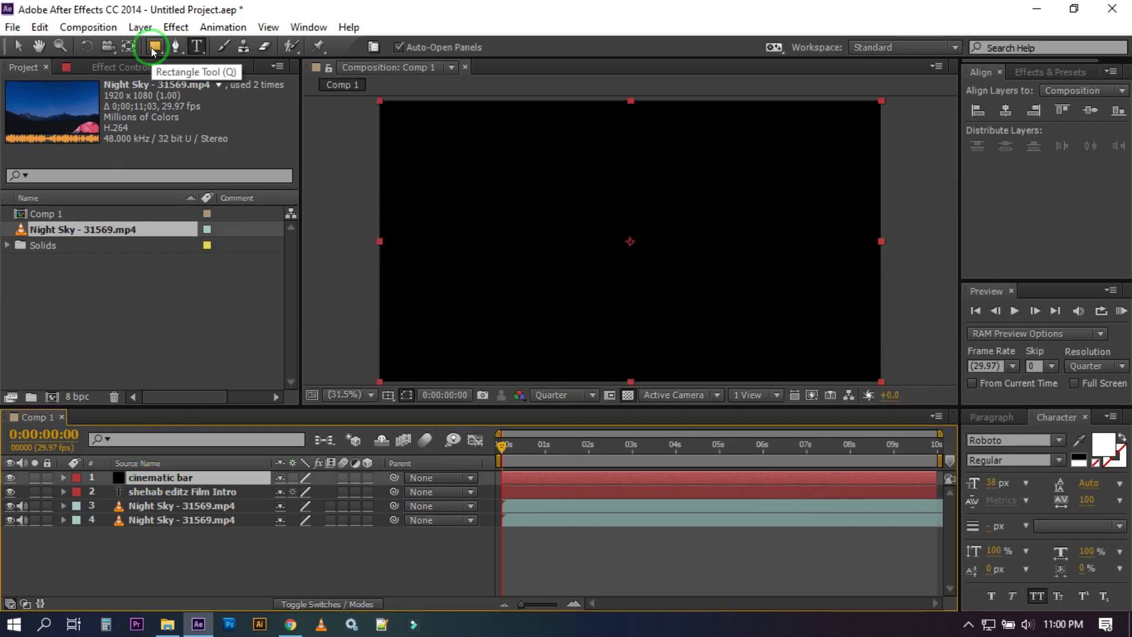
{"action": "left_click_drag", "start_coordinate": [154, 48], "coordinate": [194, 46]}
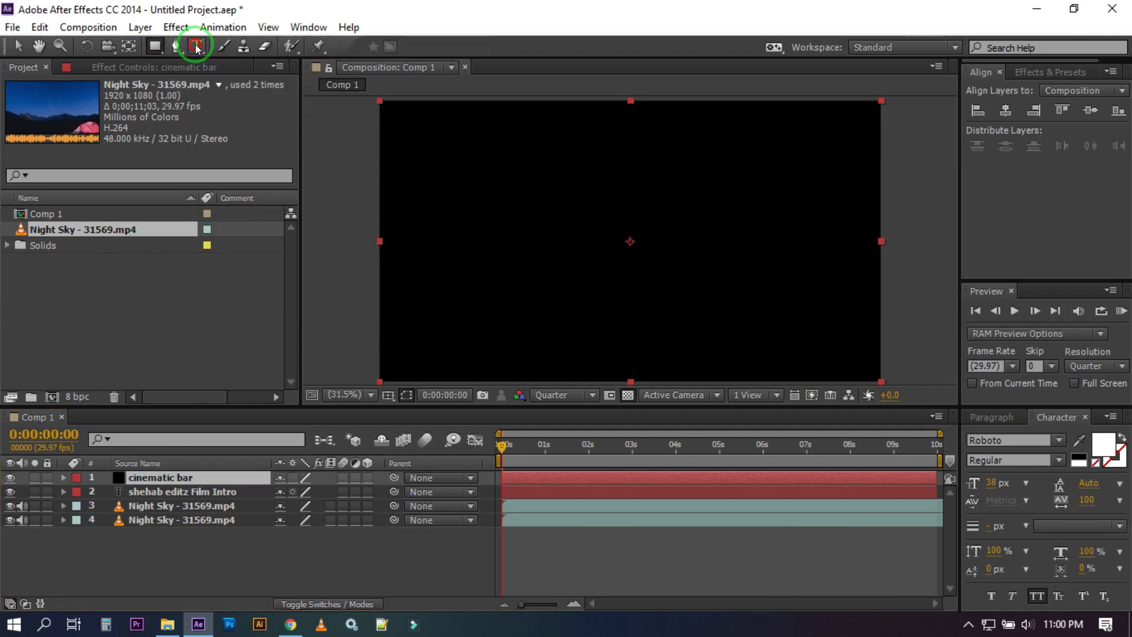
{"action": "left_click", "coordinate": [390, 395]}
{"action": "left_click", "coordinate": [418, 414]}
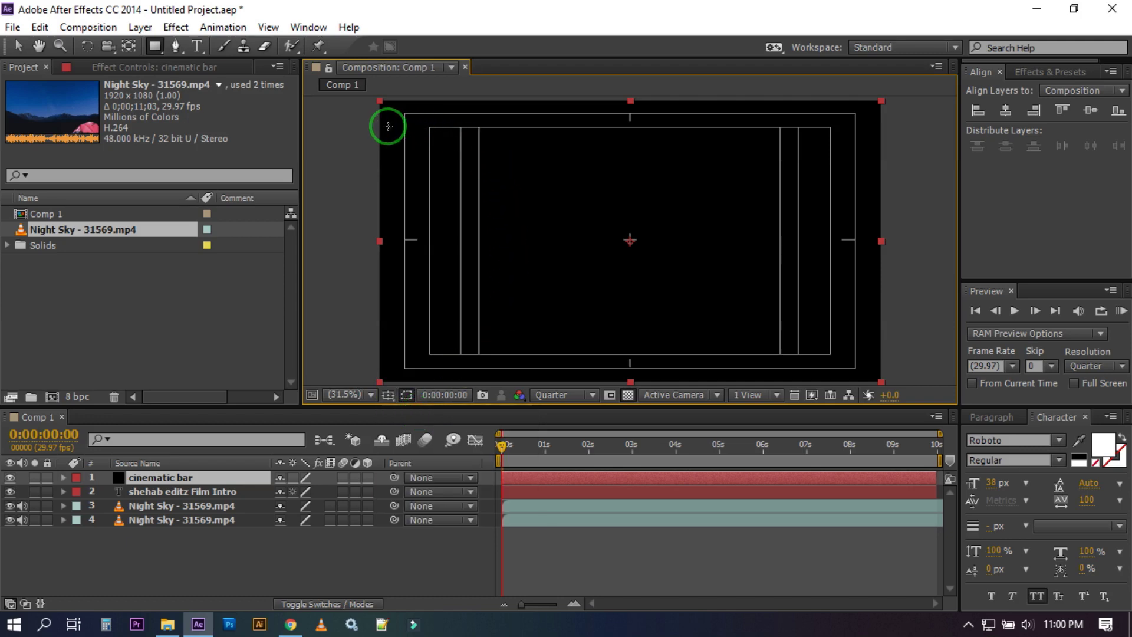
- Draw a frame-wide rectangle mask on the cinematic bar and set Mask 1 to Subtract
{"action": "left_click_drag", "start_coordinate": [379, 125], "coordinate": [749, 310]}
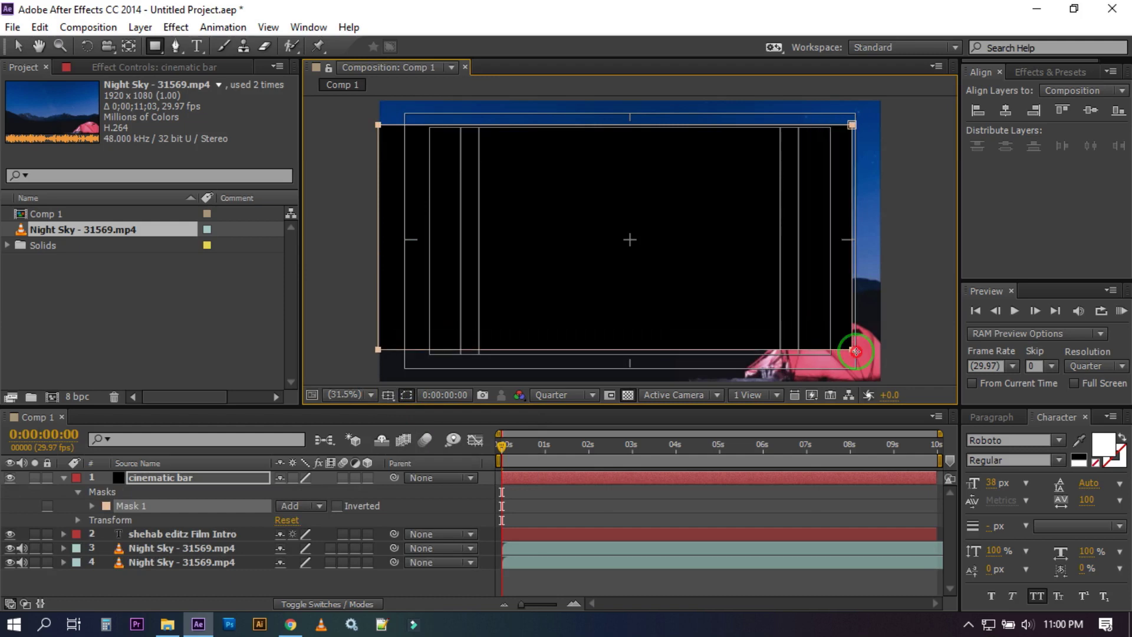
{"action": "left_click_drag", "start_coordinate": [749, 310], "coordinate": [888, 358]}
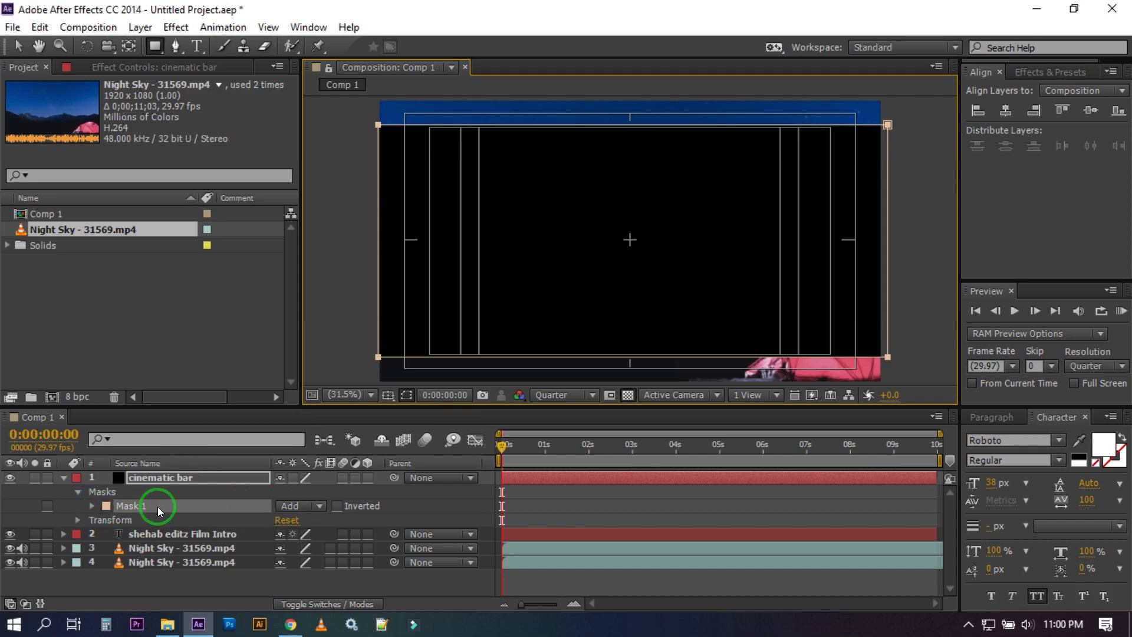
{"action": "left_click", "coordinate": [287, 506]}
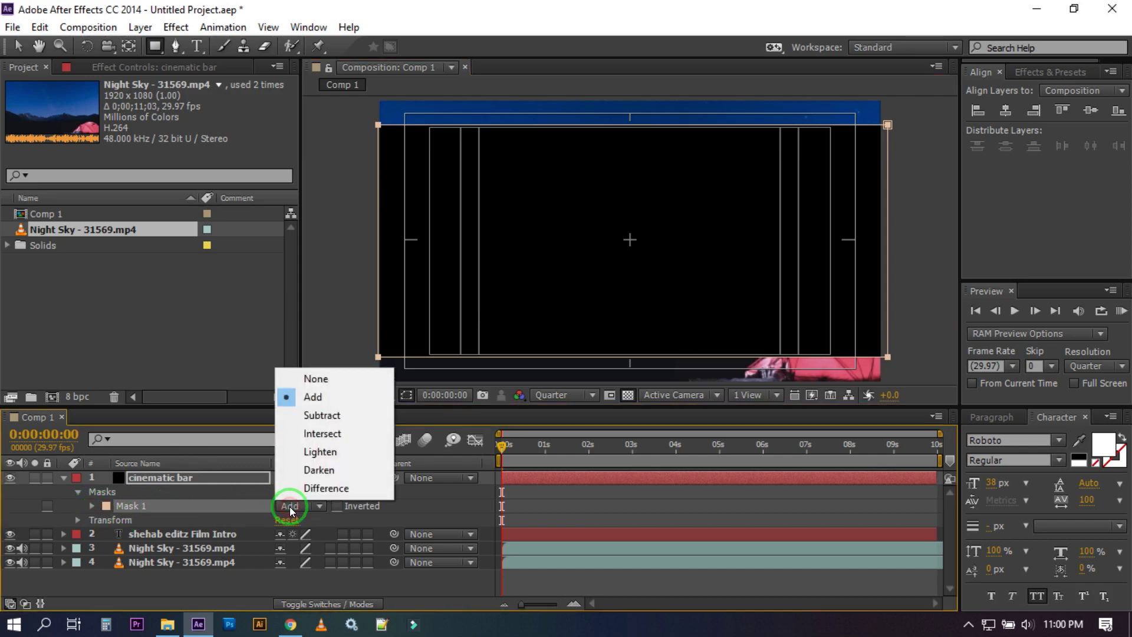
{"action": "left_click", "coordinate": [327, 416]}
{"action": "left_click", "coordinate": [178, 580]}
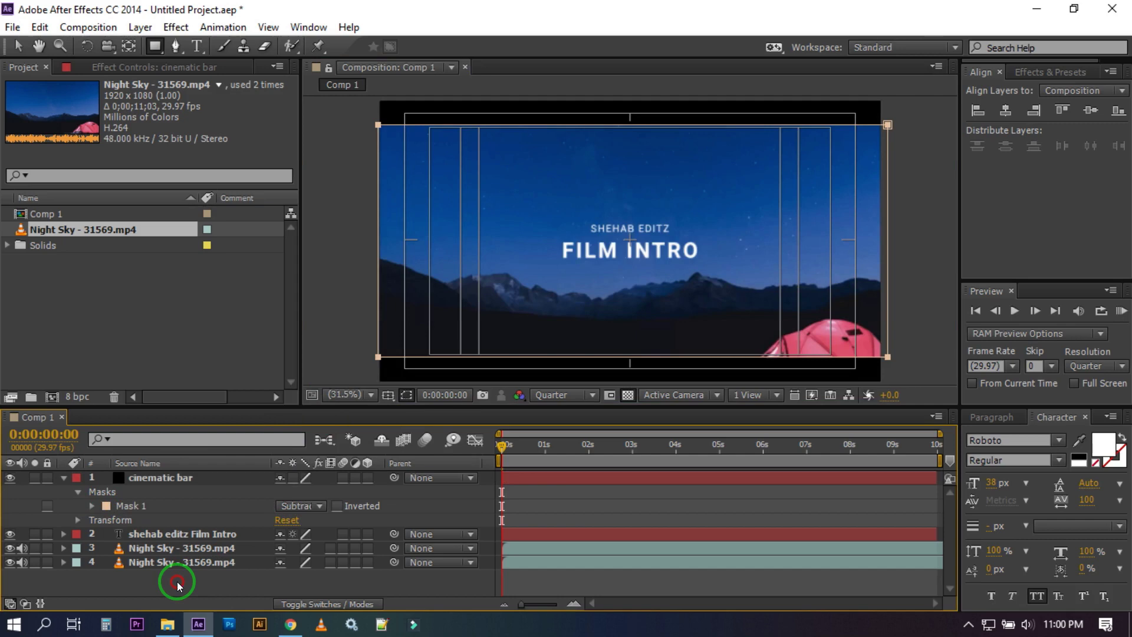
{"action": "key", "text": "v"}
- Move the 'shehab editz Film Intro' layer below layer 2, then select both Night Sky layers
{"action": "left_click", "coordinate": [162, 519]}
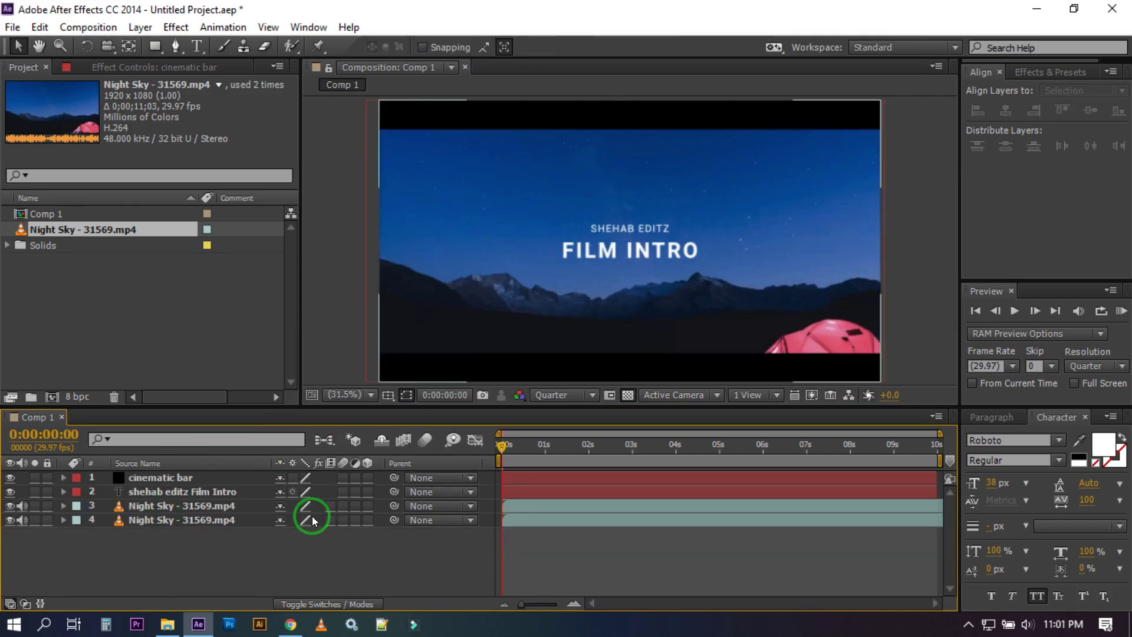
{"action": "left_click", "coordinate": [153, 493]}
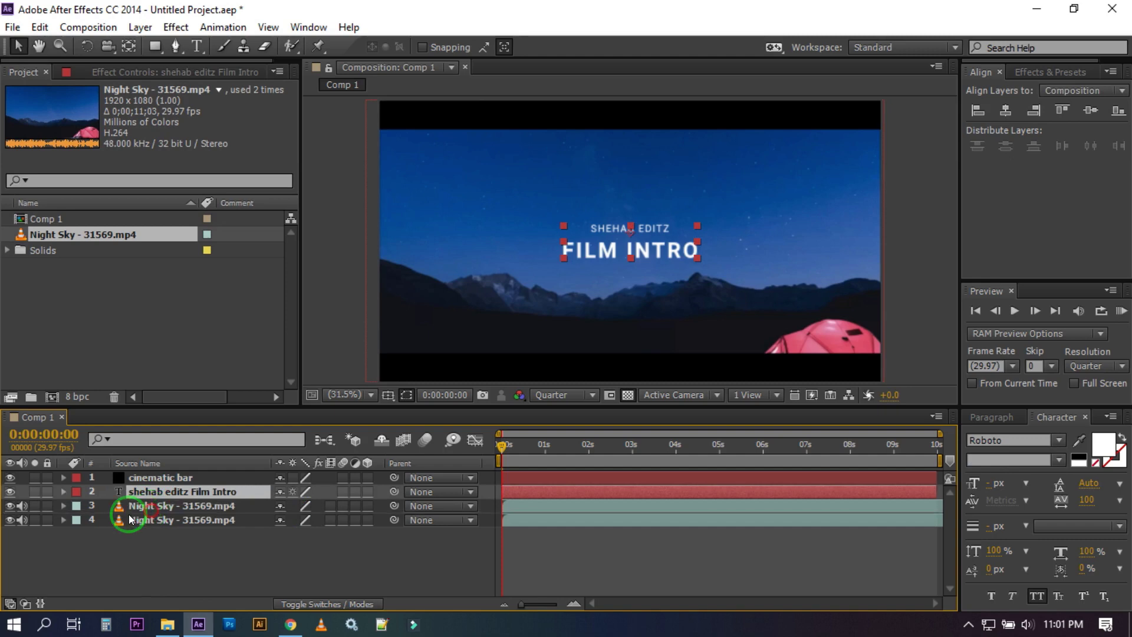
{"action": "left_click_drag", "start_coordinate": [153, 492], "coordinate": [139, 522]}
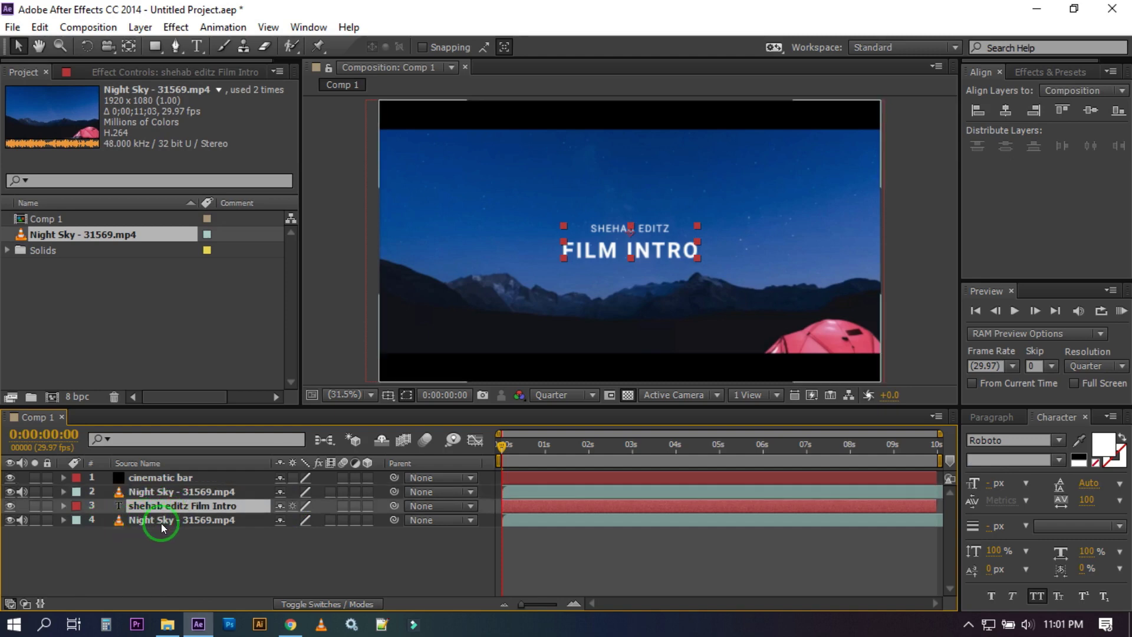
{"action": "left_click", "coordinate": [162, 522]}
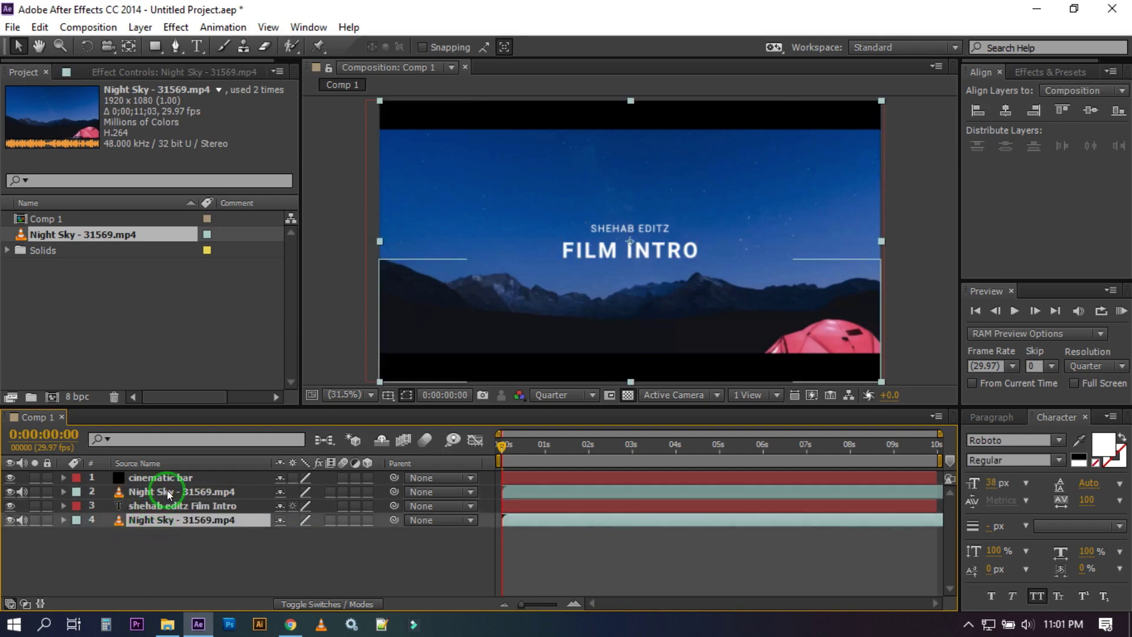
{"action": "left_click", "coordinate": [168, 492], "text": "ctrl"}
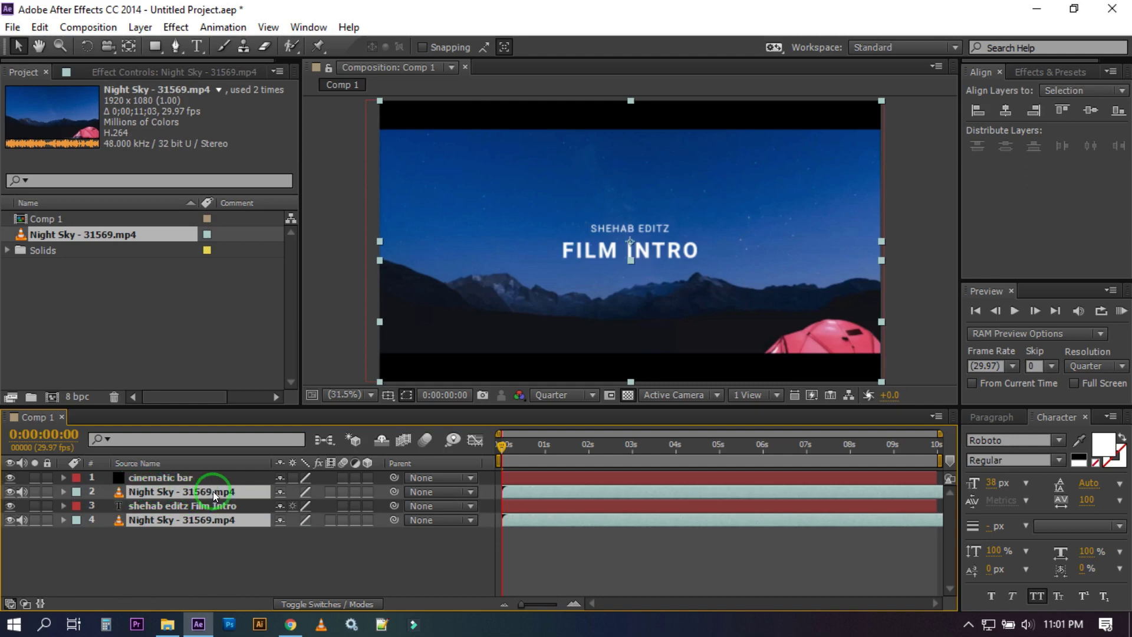
- Keyframe both Night Sky layers' Position from 960,455 at 0s to 960,517 at 4s
{"action": "key", "text": "p"}
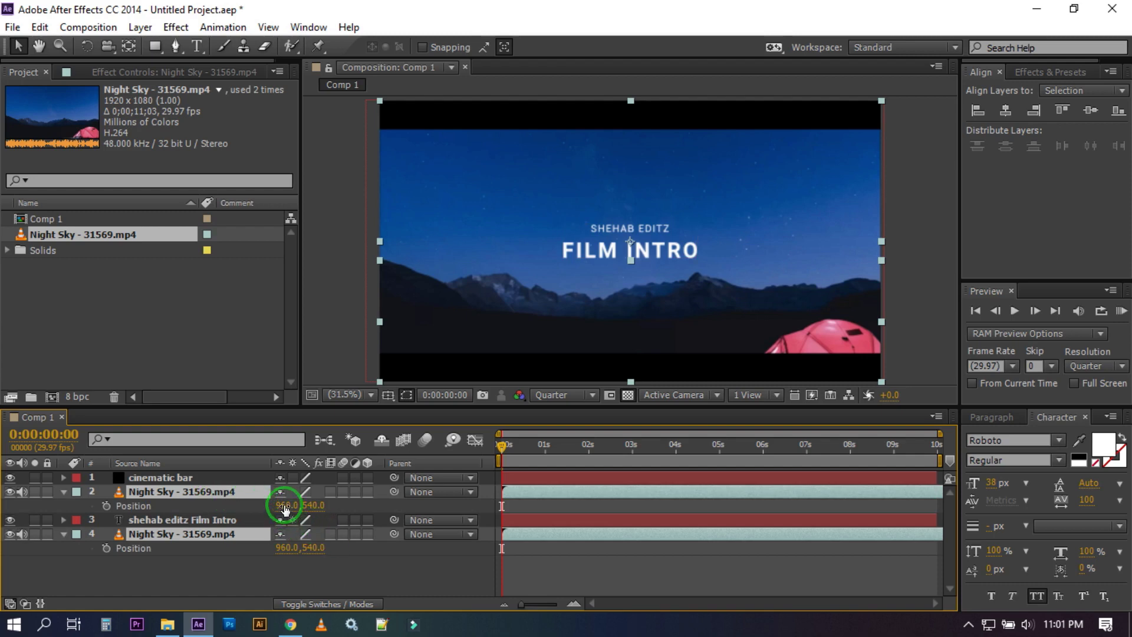
{"action": "mouse_move", "coordinate": [286, 510]}
{"action": "left_mouse_down"}
{"action": "mouse_move", "coordinate": [318, 509]}
{"action": "mouse_move", "coordinate": [86, 500]}
{"action": "mouse_move", "coordinate": [249, 505]}
{"action": "left_mouse_up"}
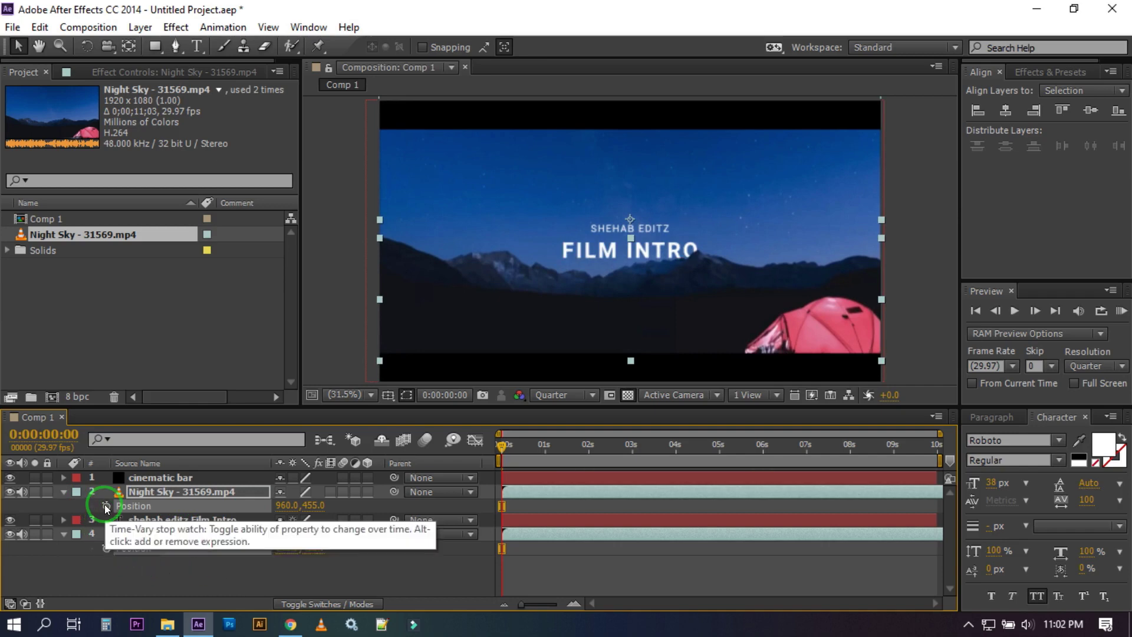
{"action": "left_click", "coordinate": [106, 547]}
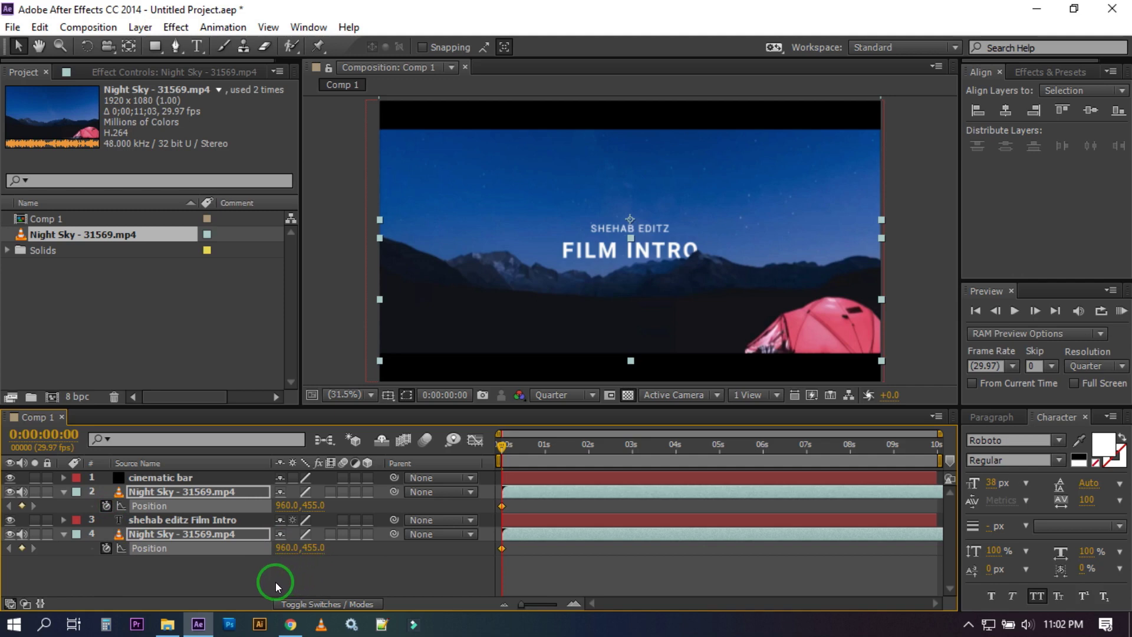
{"action": "left_click", "coordinate": [677, 458]}
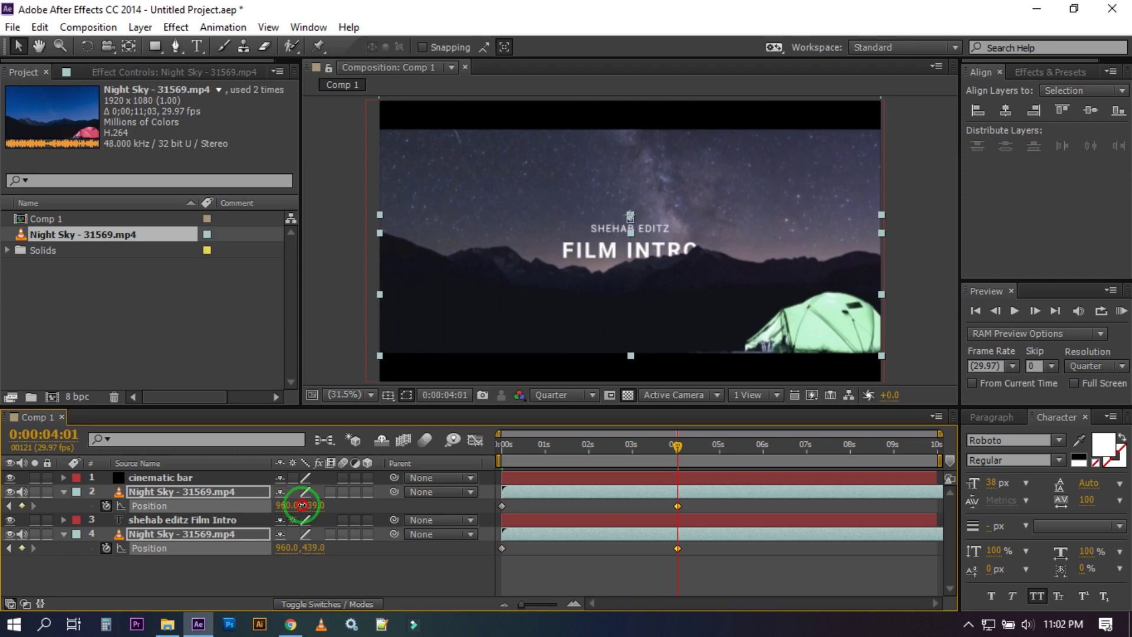
{"action": "left_click_drag", "start_coordinate": [309, 506], "coordinate": [363, 504]}
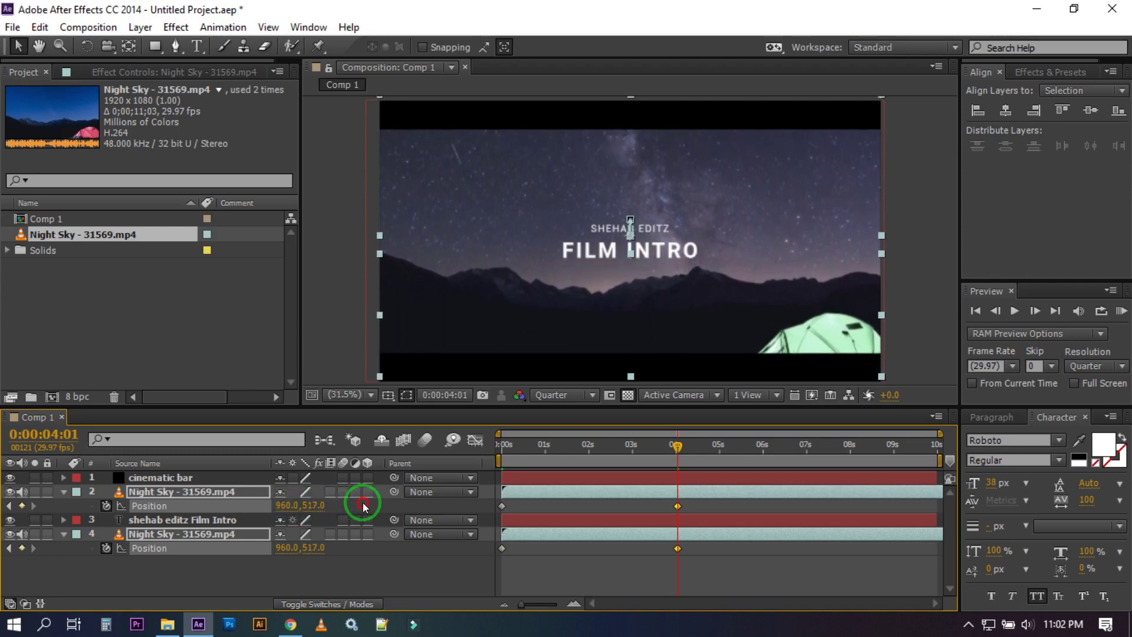
- Check the motion, return to the first frame, and select the title layer
{"action": "left_click", "coordinate": [673, 452]}
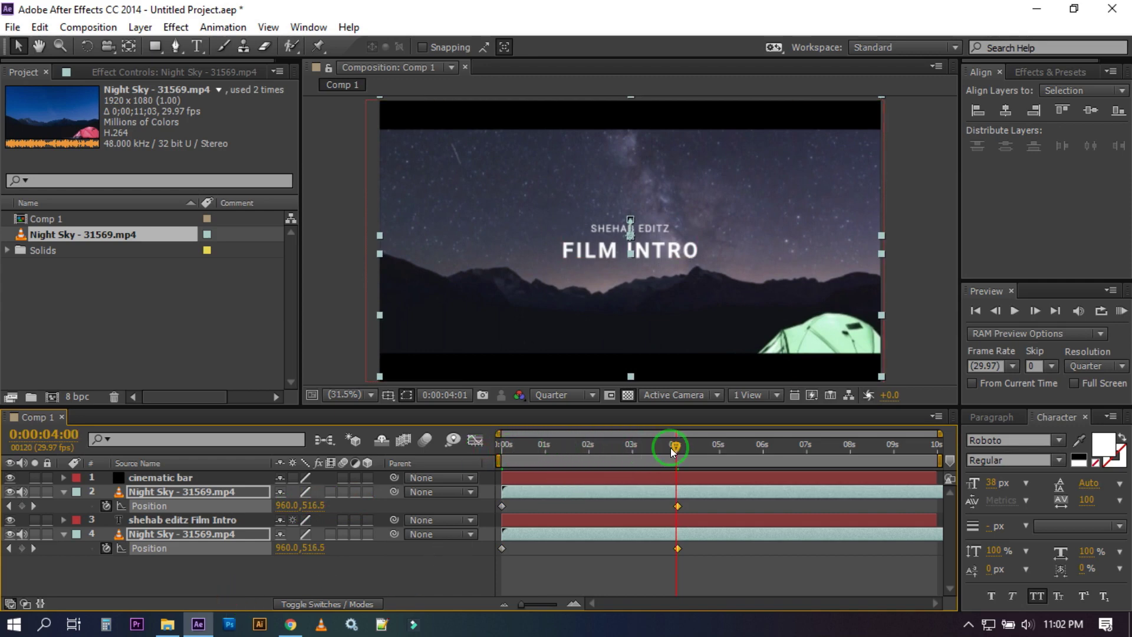
{"action": "left_click", "coordinate": [502, 447]}
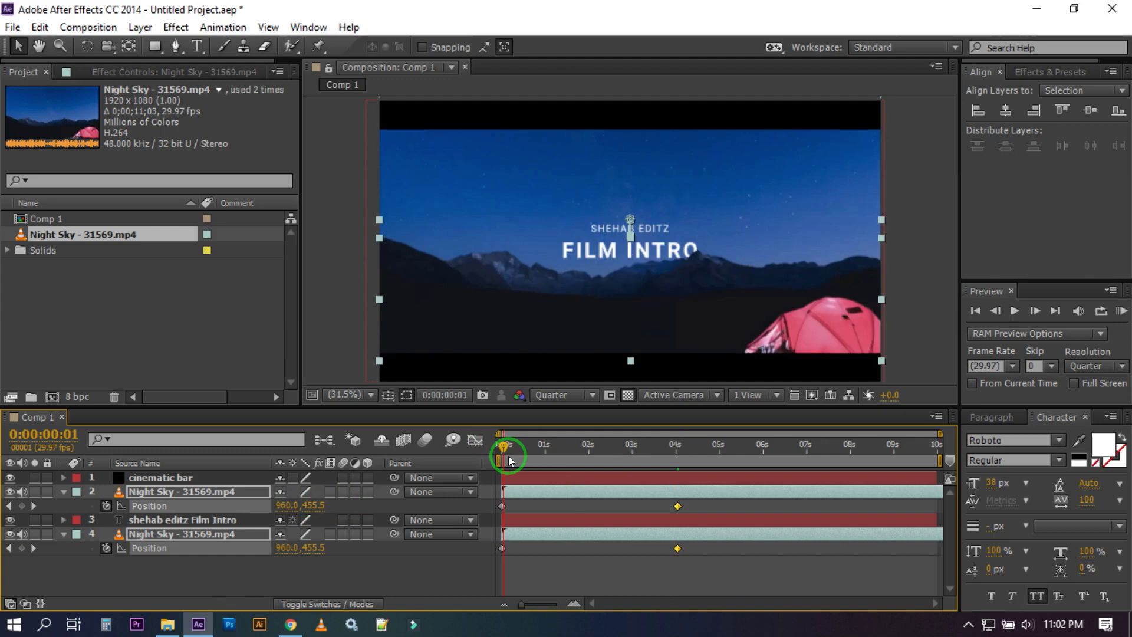
{"action": "left_click_drag", "start_coordinate": [509, 458], "coordinate": [469, 467]}
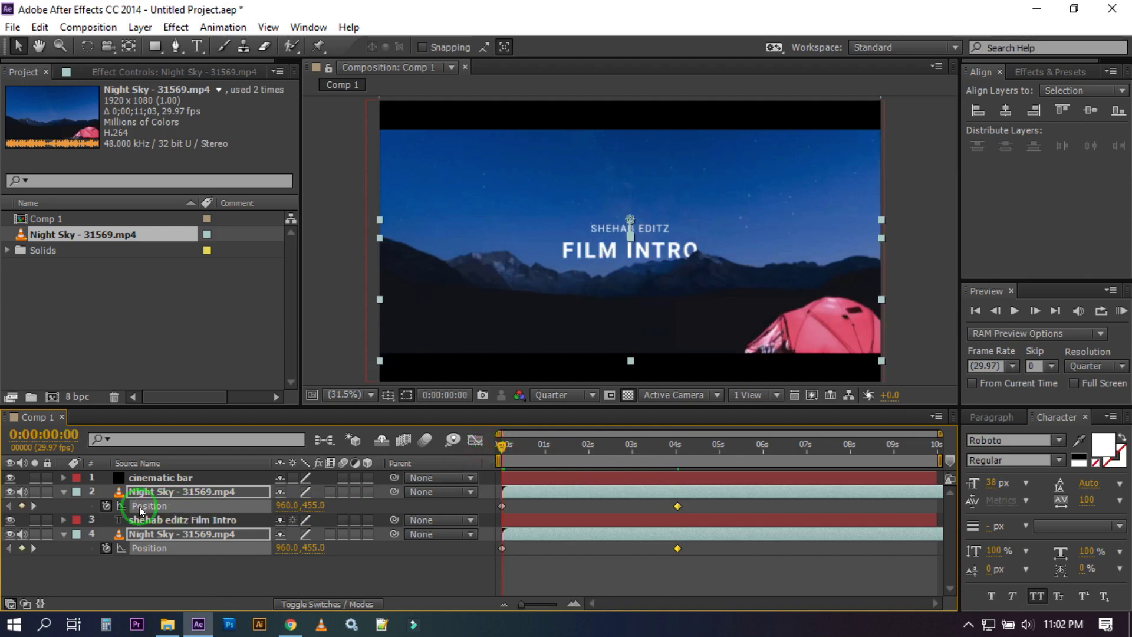
{"action": "left_click", "coordinate": [156, 521]}
- Keyframe the title's Position from 959.2,710.1 at 0s to 959.2,509.1 at 4s
{"action": "key", "text": "p"}
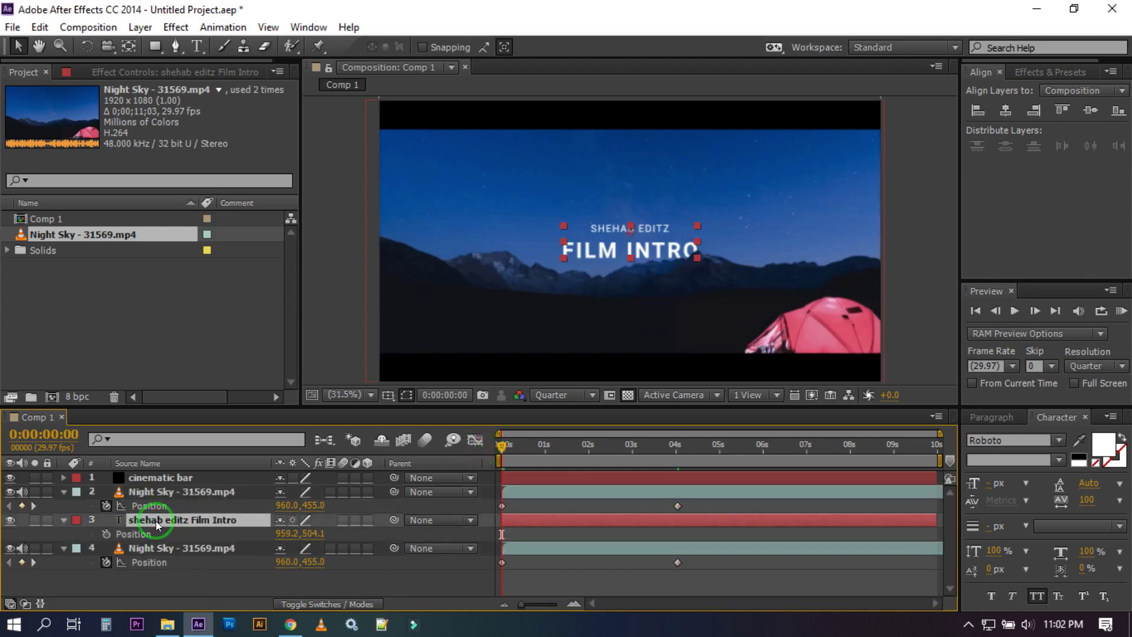
{"action": "left_click", "coordinate": [107, 535]}
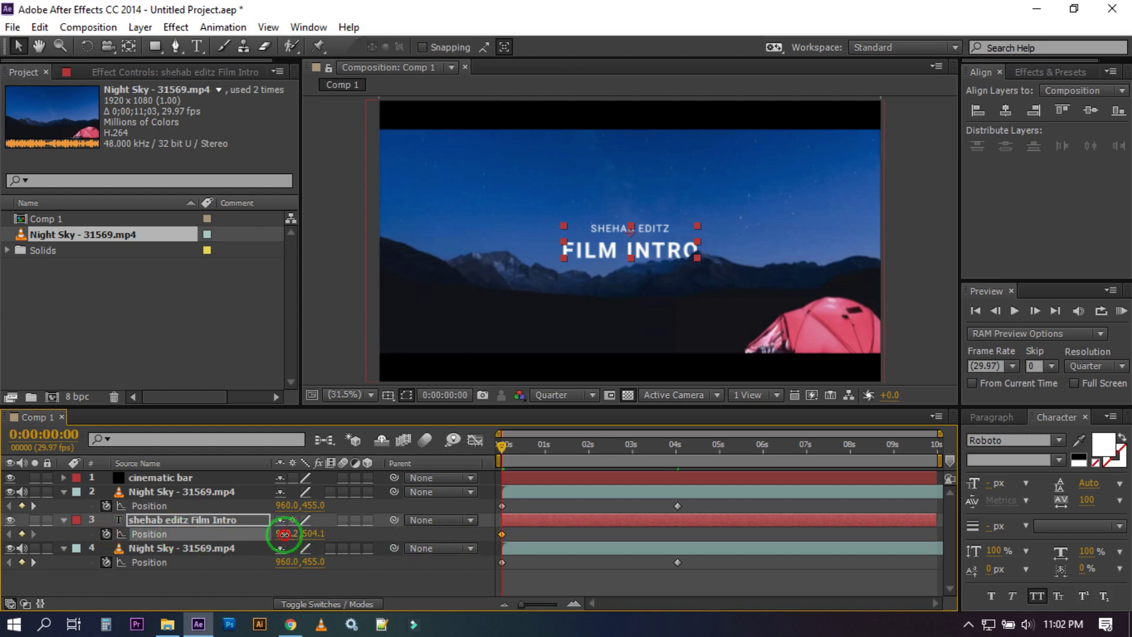
{"action": "left_click_drag", "start_coordinate": [283, 534], "coordinate": [307, 536]}
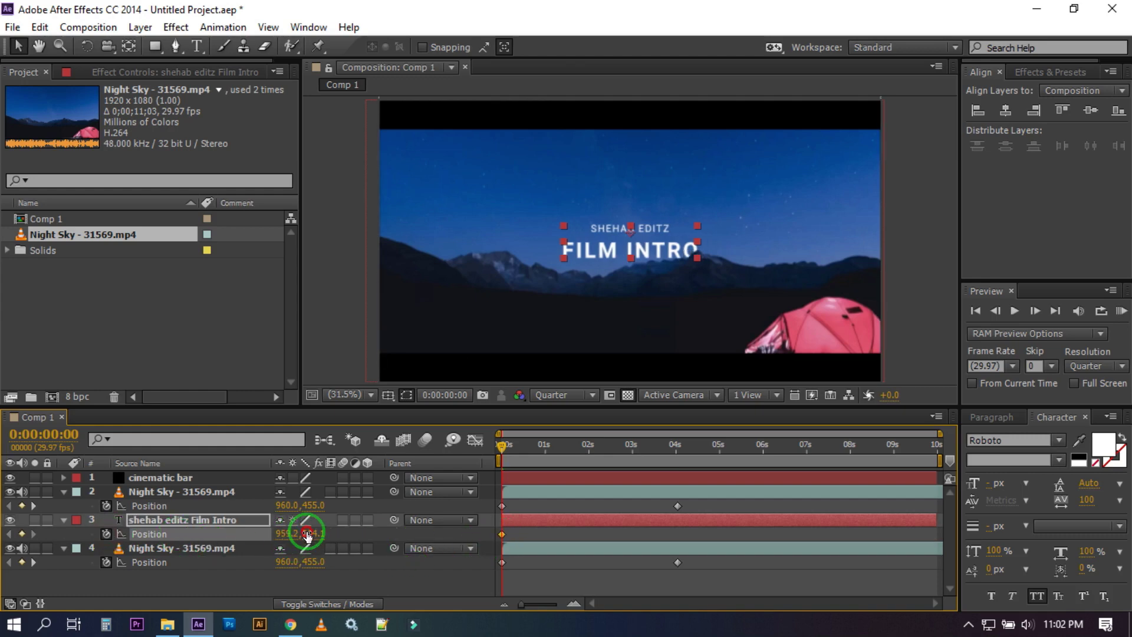
{"action": "left_click_drag", "start_coordinate": [308, 534], "coordinate": [484, 522]}
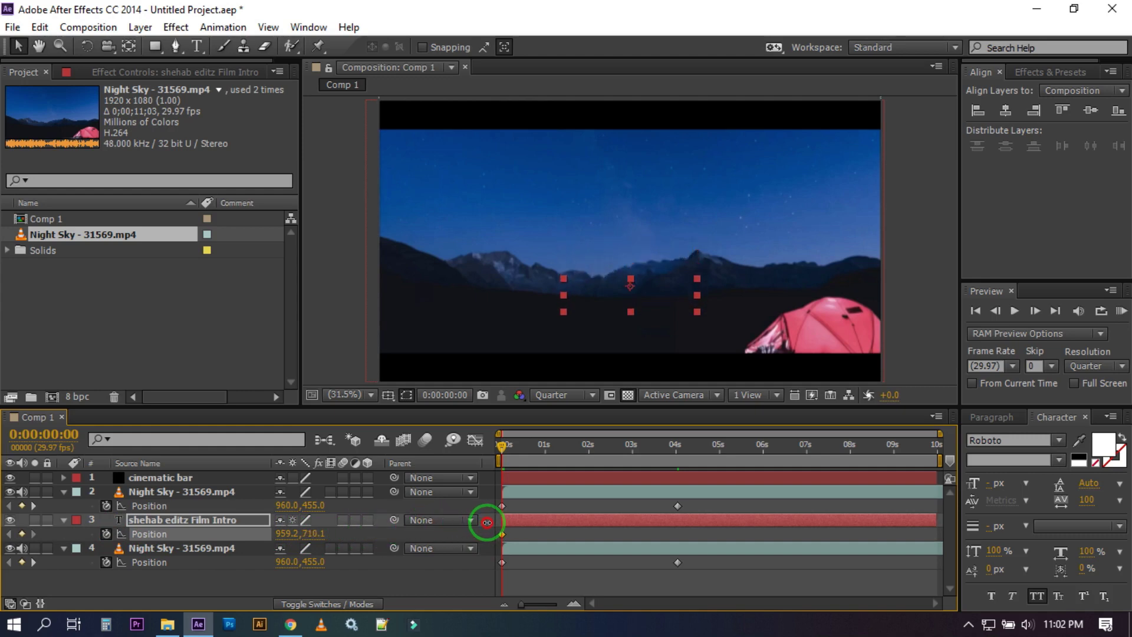
{"action": "left_click", "coordinate": [675, 449]}
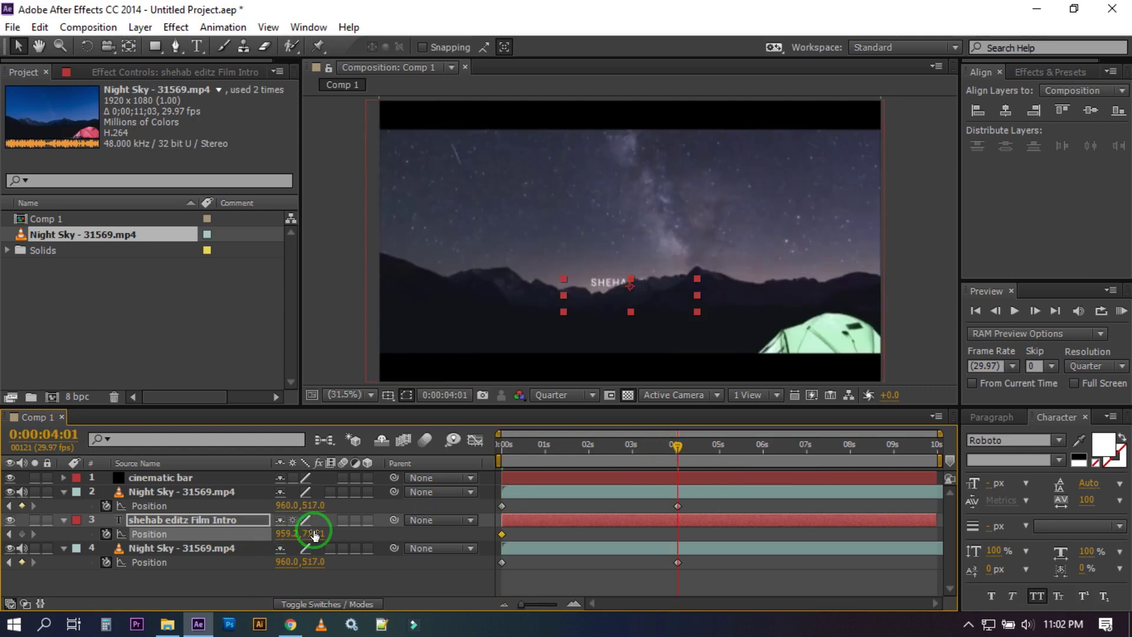
{"action": "left_click_drag", "start_coordinate": [311, 532], "coordinate": [147, 528]}
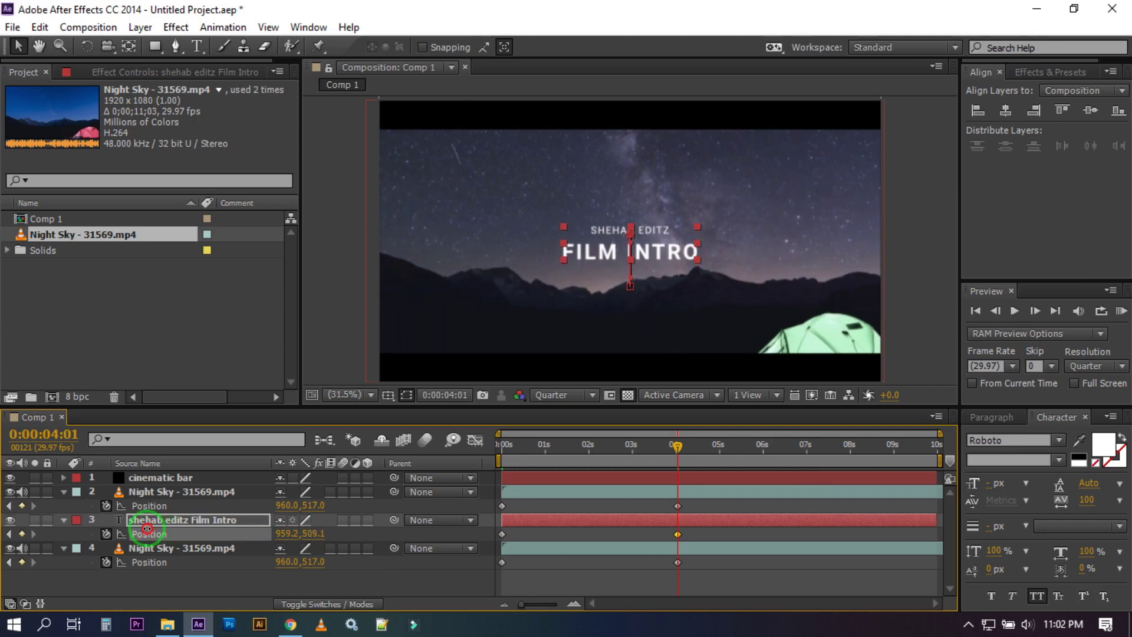
{"action": "left_click", "coordinate": [165, 590]}
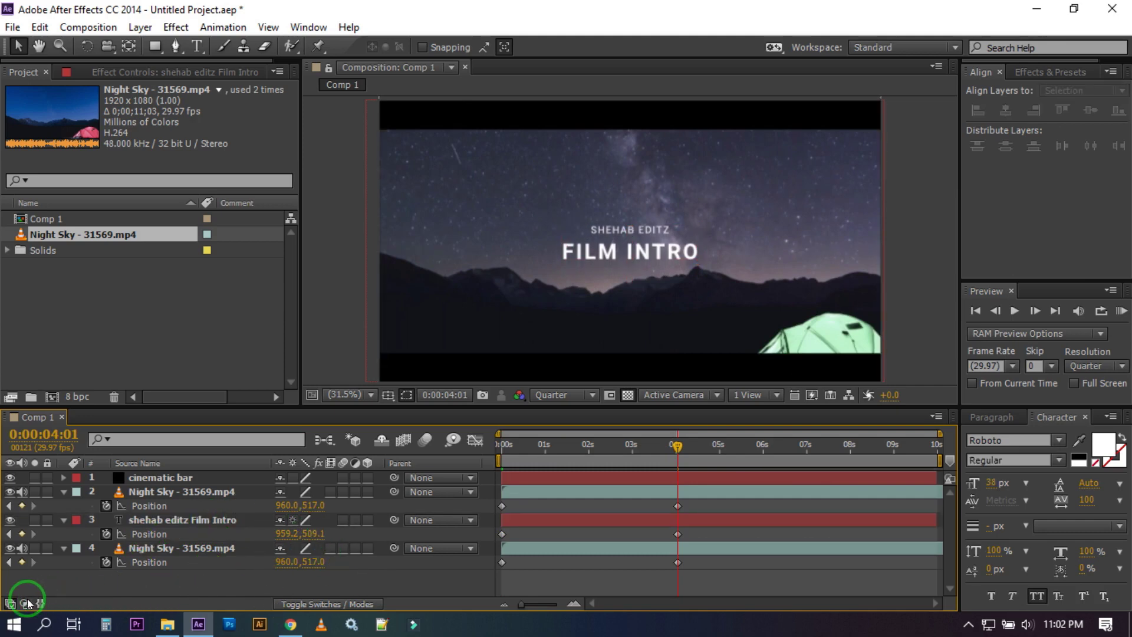
- Set layer 3's blending mode to Screen and scrub to just before four seconds
{"action": "left_click", "coordinate": [320, 603]}
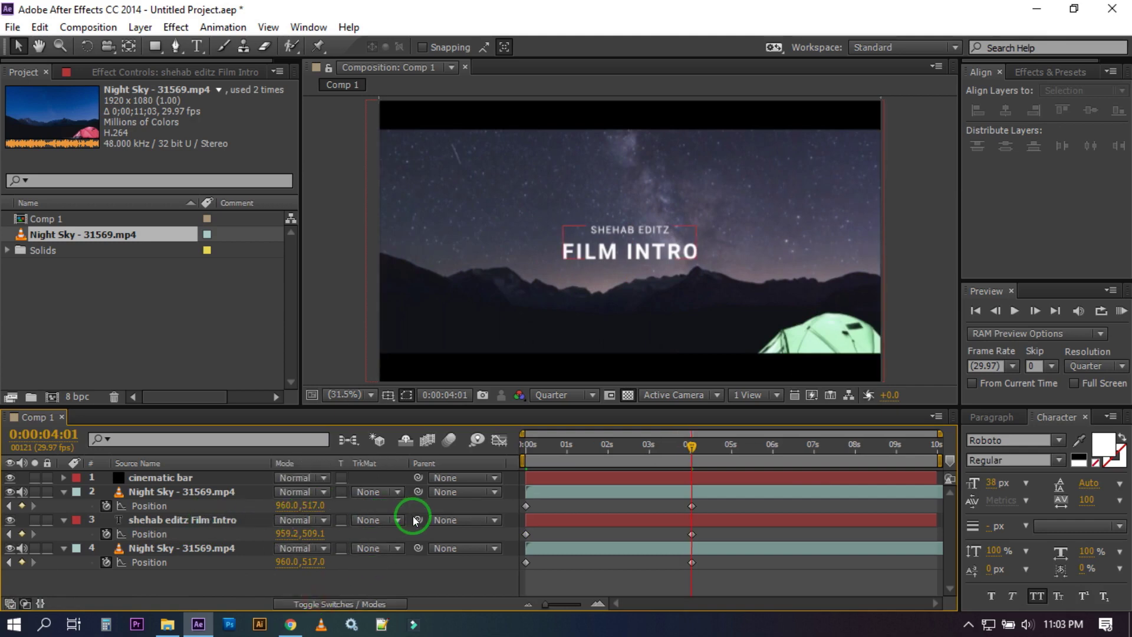
{"action": "left_click", "coordinate": [310, 521]}
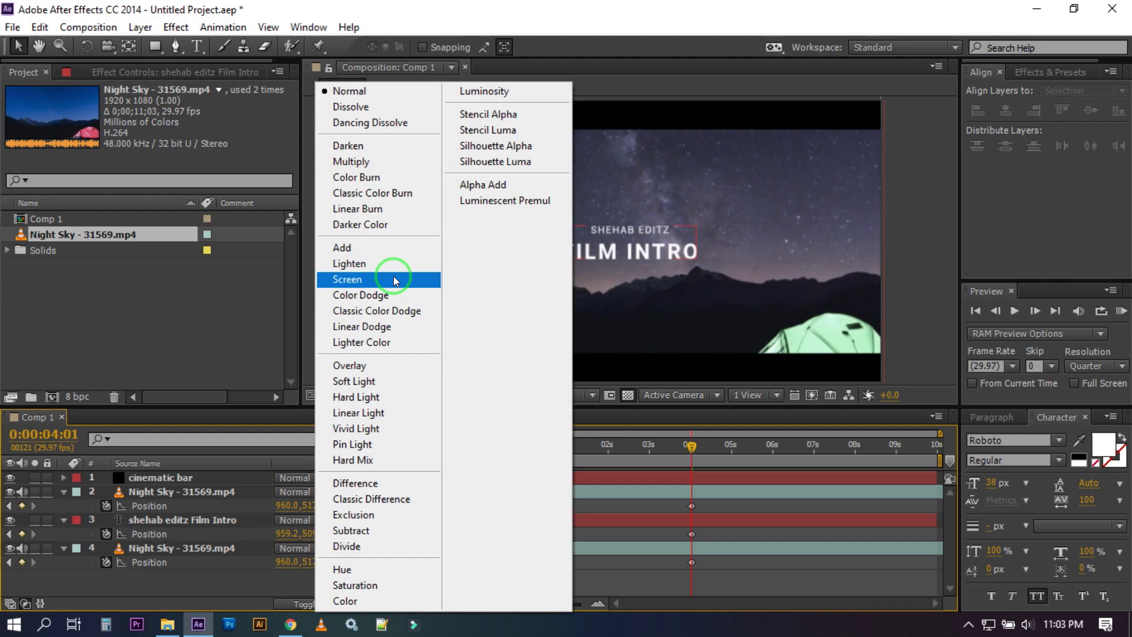
{"action": "left_click", "coordinate": [395, 280]}
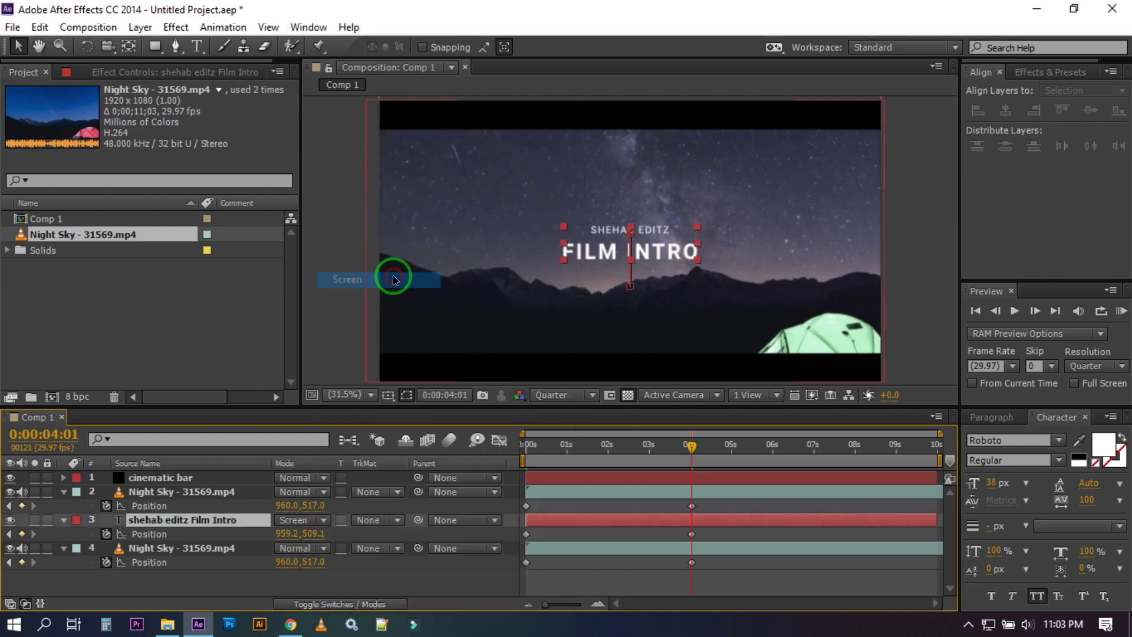
{"action": "left_click", "coordinate": [204, 591]}
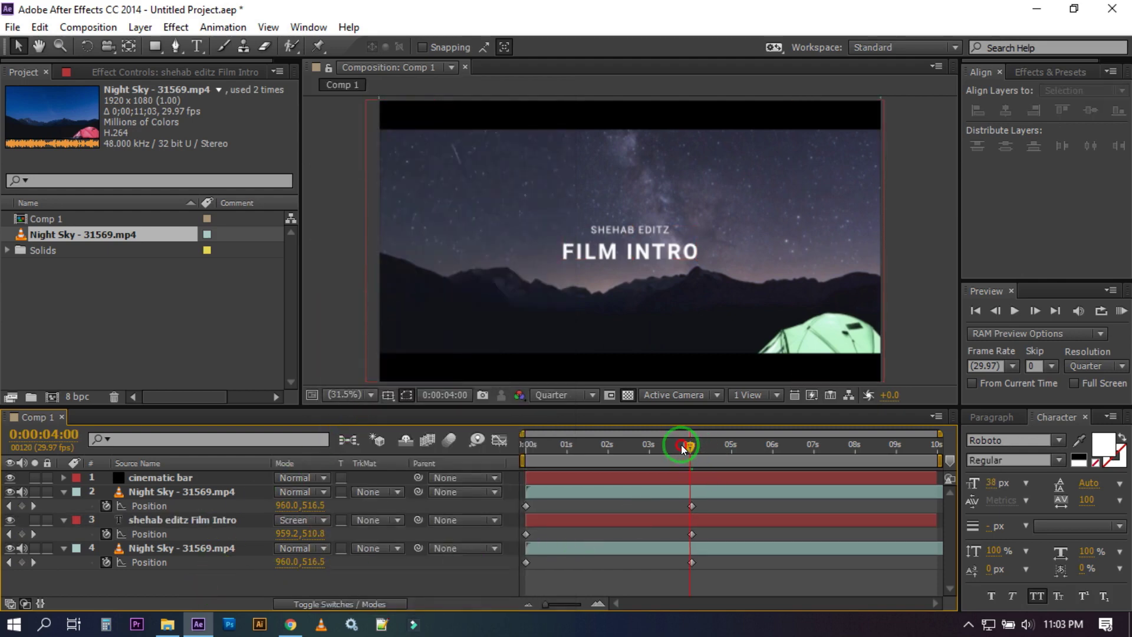
{"action": "left_click_drag", "start_coordinate": [692, 447], "coordinate": [539, 458]}
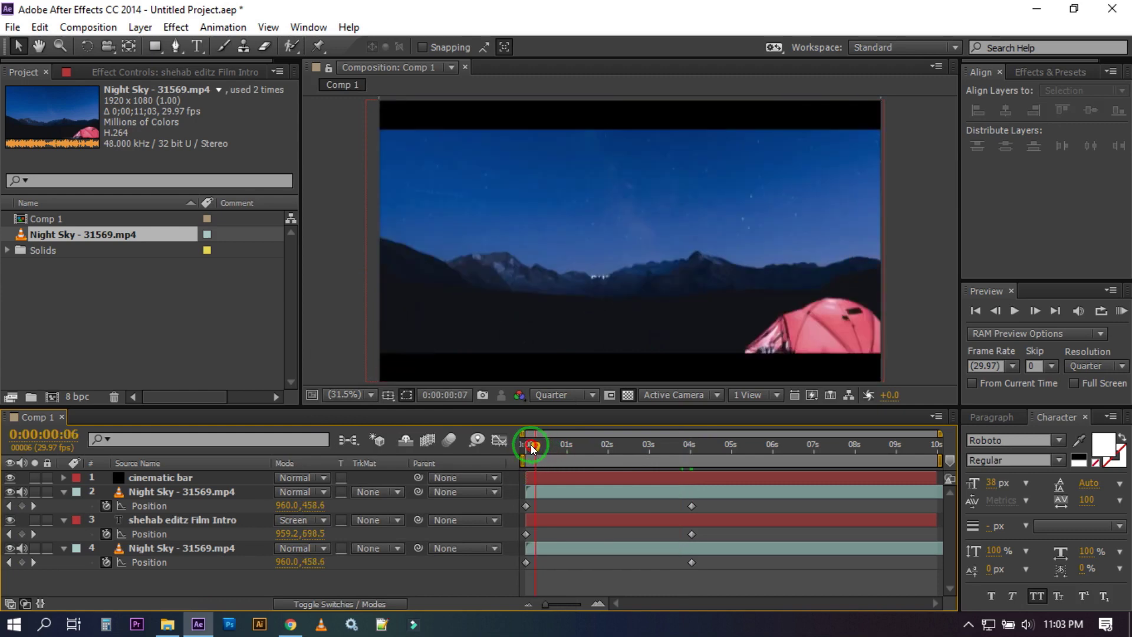
{"action": "left_click", "coordinate": [565, 395]}
- Preview the animation at Quarter resolution and end the work area near six seconds
{"action": "left_click", "coordinate": [567, 496]}
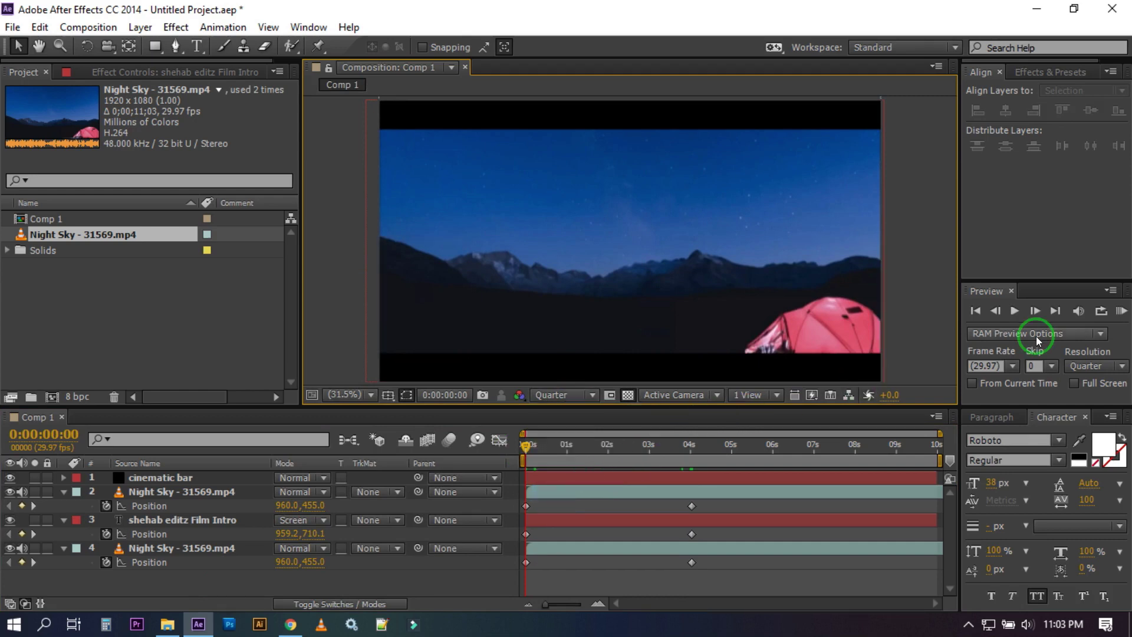
{"action": "left_click", "coordinate": [1121, 312]}
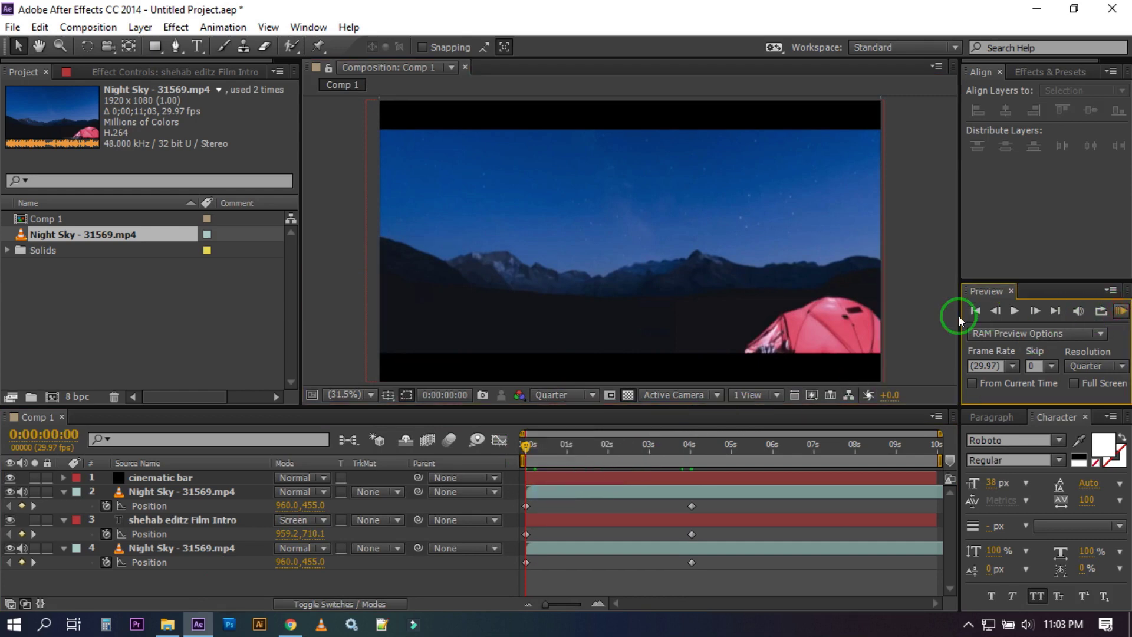
{"action": "left_click", "coordinate": [915, 335]}
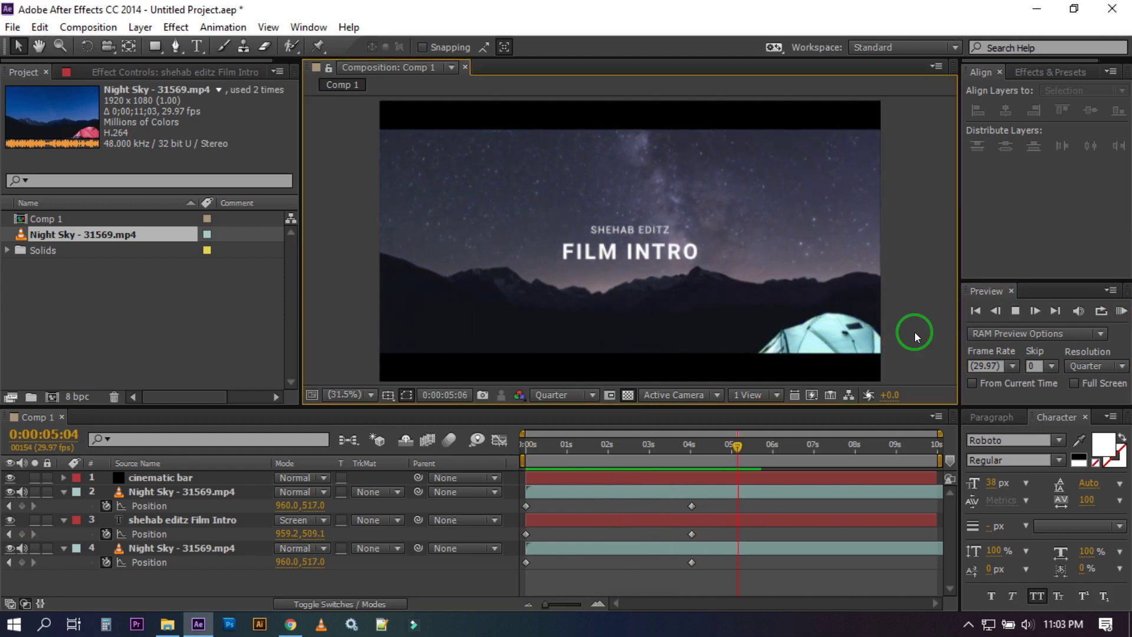
{"action": "left_click", "coordinate": [748, 445]}
{"action": "left_click_drag", "start_coordinate": [705, 454], "coordinate": [531, 455]}
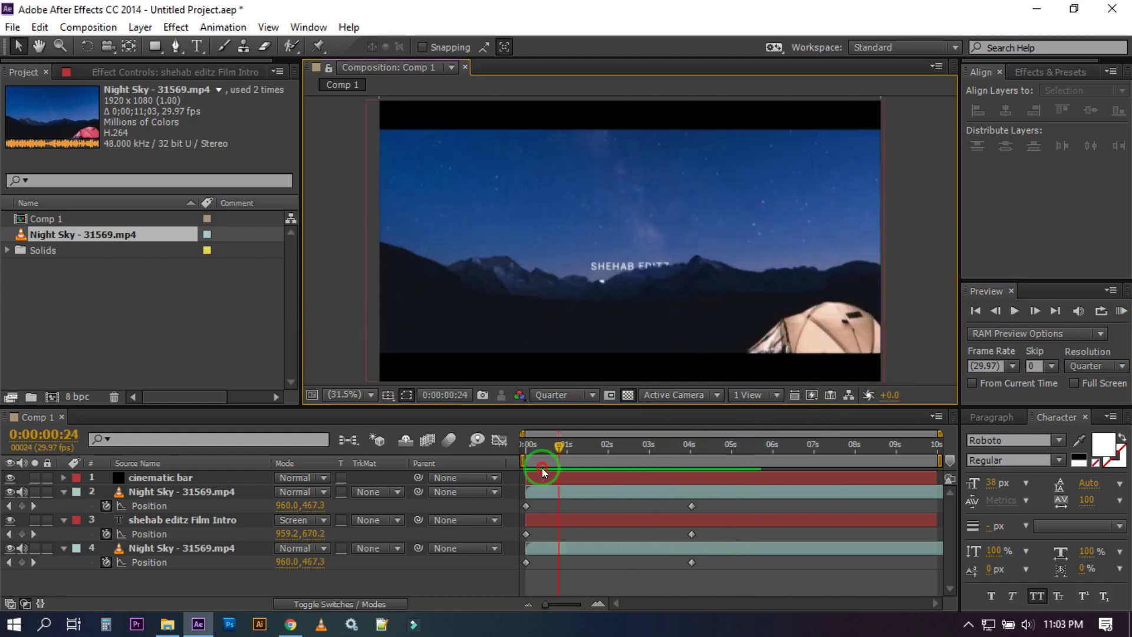
{"action": "key", "text": "space"}
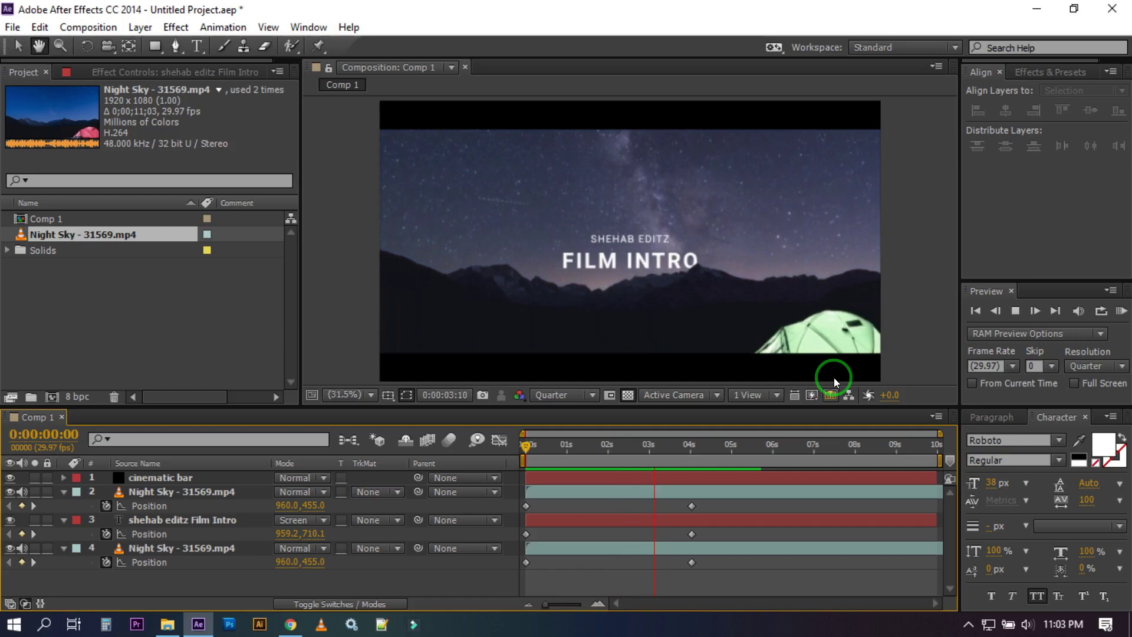
{"action": "key", "text": "space"}
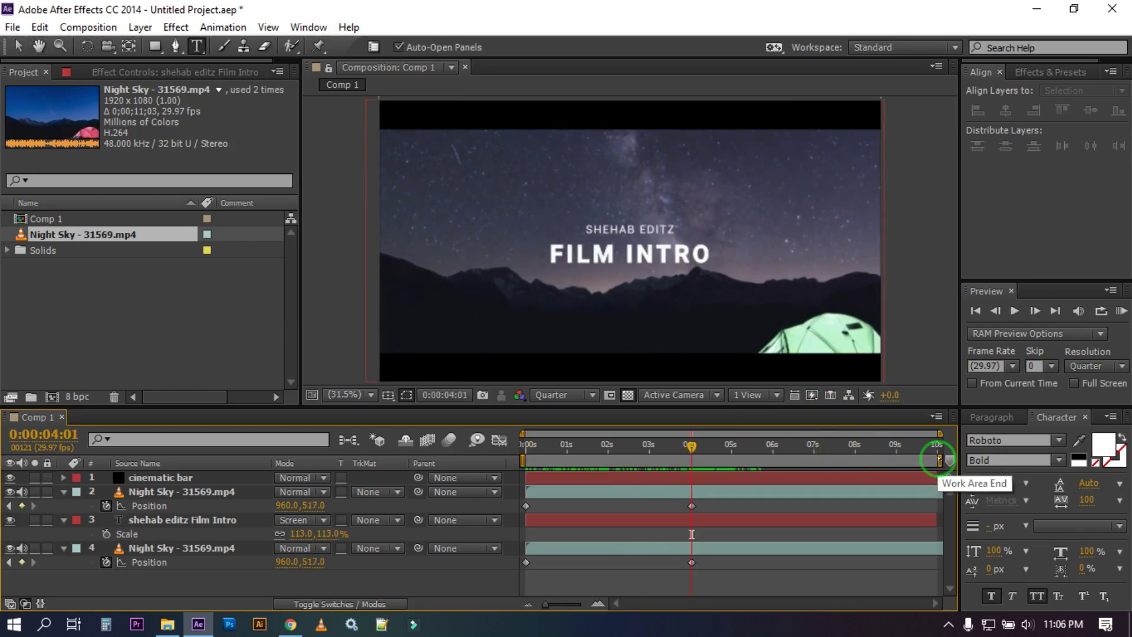
{"action": "left_click_drag", "start_coordinate": [940, 461], "coordinate": [769, 460]}
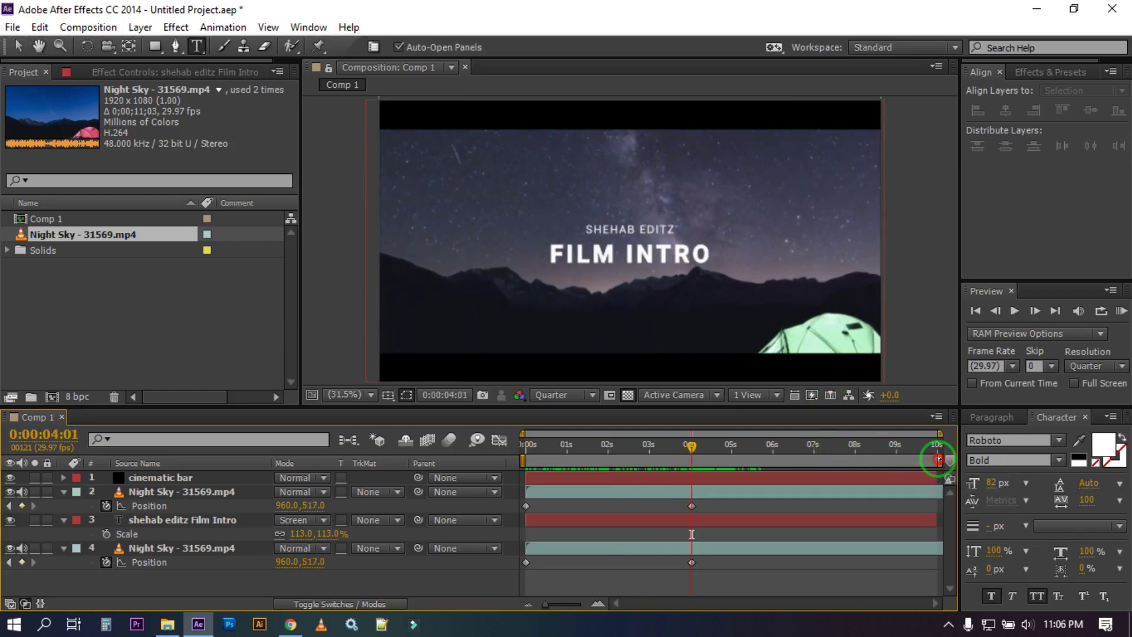
- Trim Comp 1 to a five-second work area, then move time to 0:00:04:25
{"action": "mouse_move", "coordinate": [768, 462]}
{"action": "left_mouse_down"}
{"action": "mouse_move", "coordinate": [738, 461]}
{"action": "mouse_move", "coordinate": [759, 460]}
{"action": "left_mouse_up"}
{"action": "right_click", "coordinate": [749, 461]}
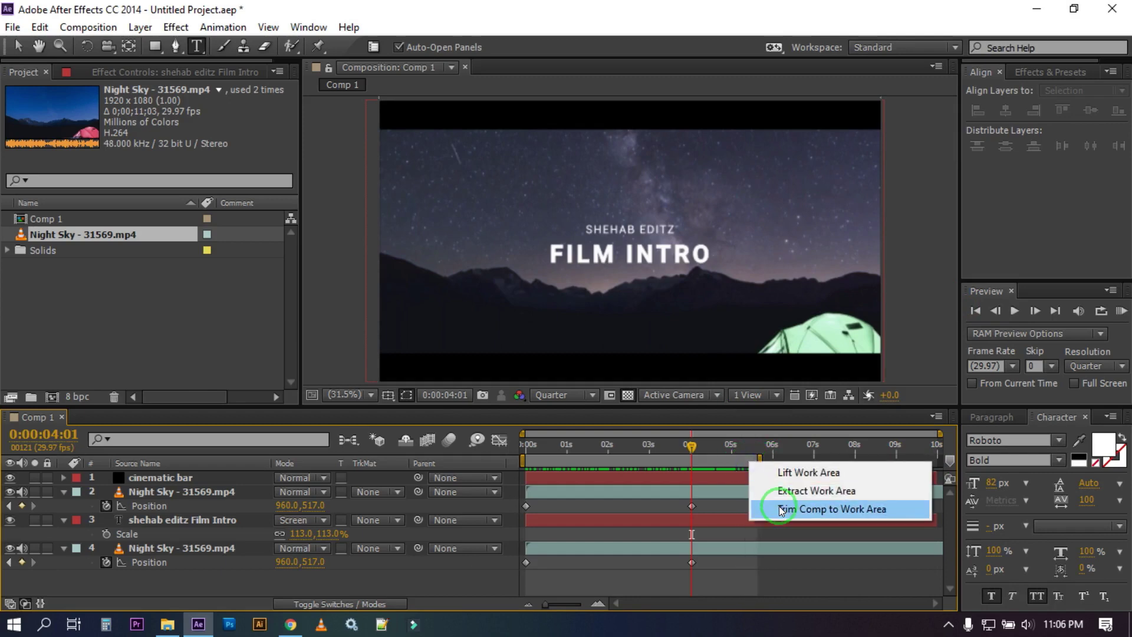
{"action": "left_click", "coordinate": [782, 507]}
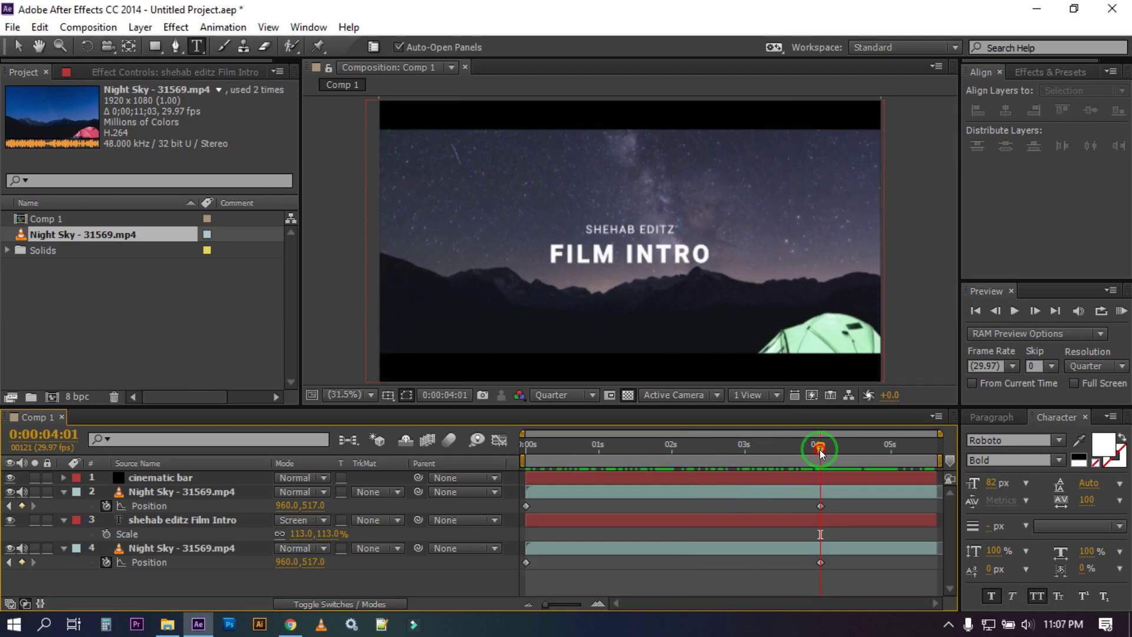
{"action": "left_click_drag", "start_coordinate": [824, 456], "coordinate": [880, 468]}
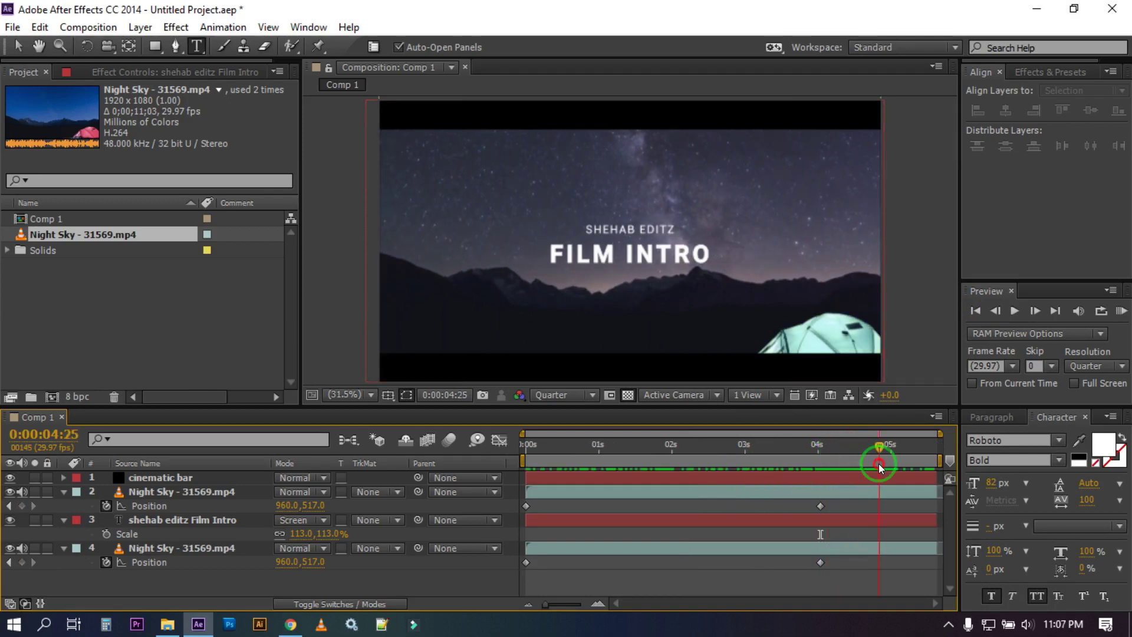
- Pre-compose the two Night Sky layers and the title (layers 2–4) into Pre-comp 1
{"action": "key", "text": "ctrl+a"}
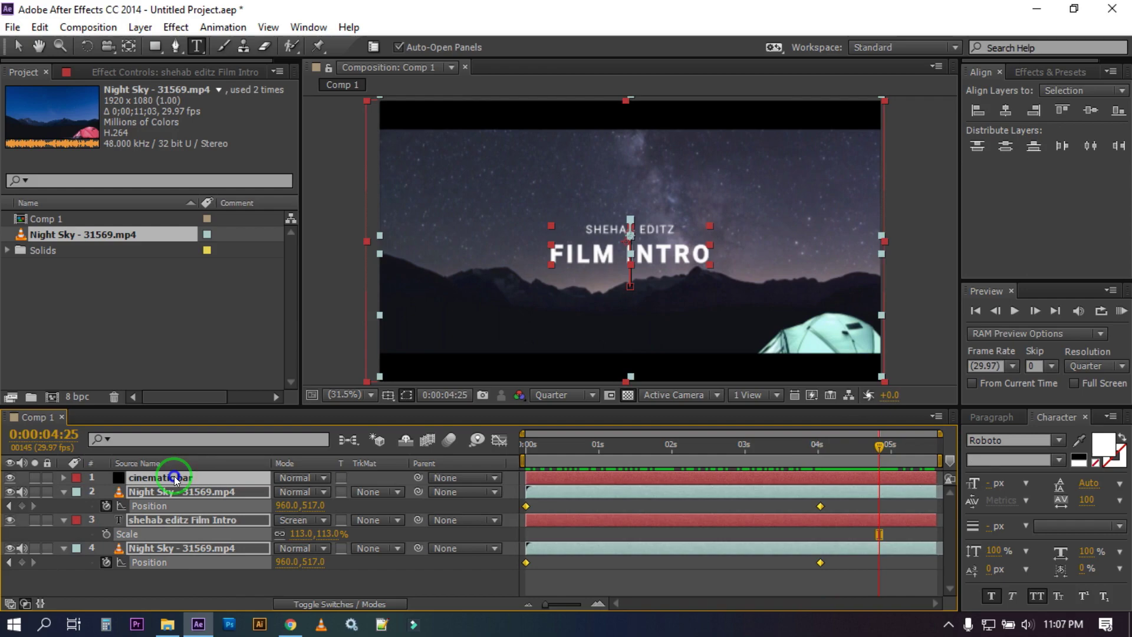
{"action": "right_click", "coordinate": [175, 476]}
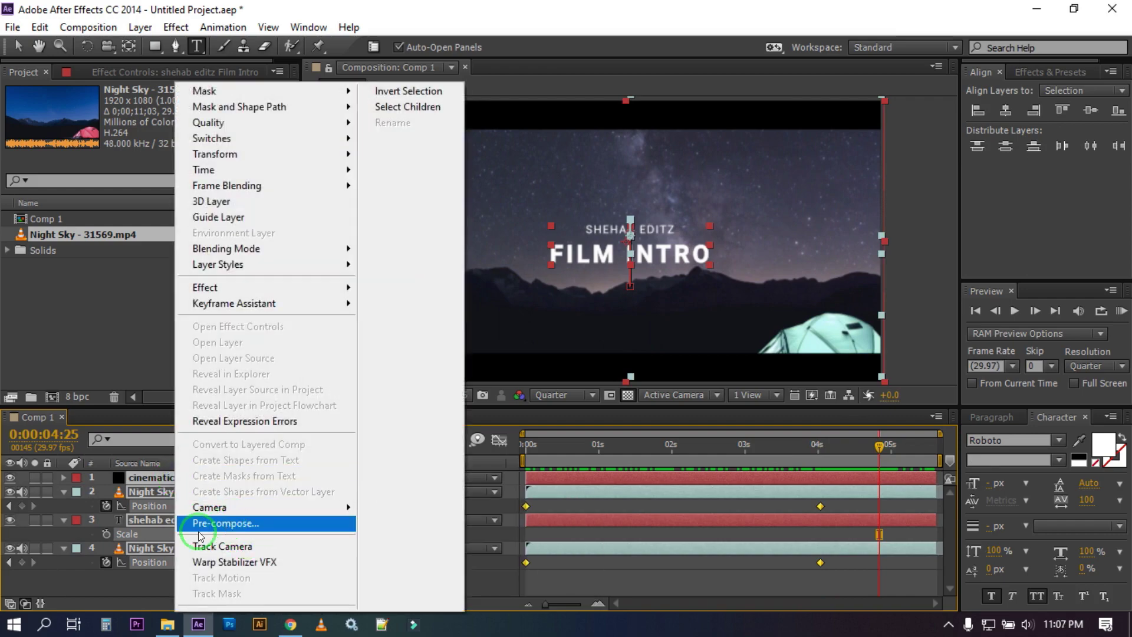
{"action": "left_click", "coordinate": [101, 581]}
{"action": "left_click_drag", "start_coordinate": [101, 581], "coordinate": [144, 497]}
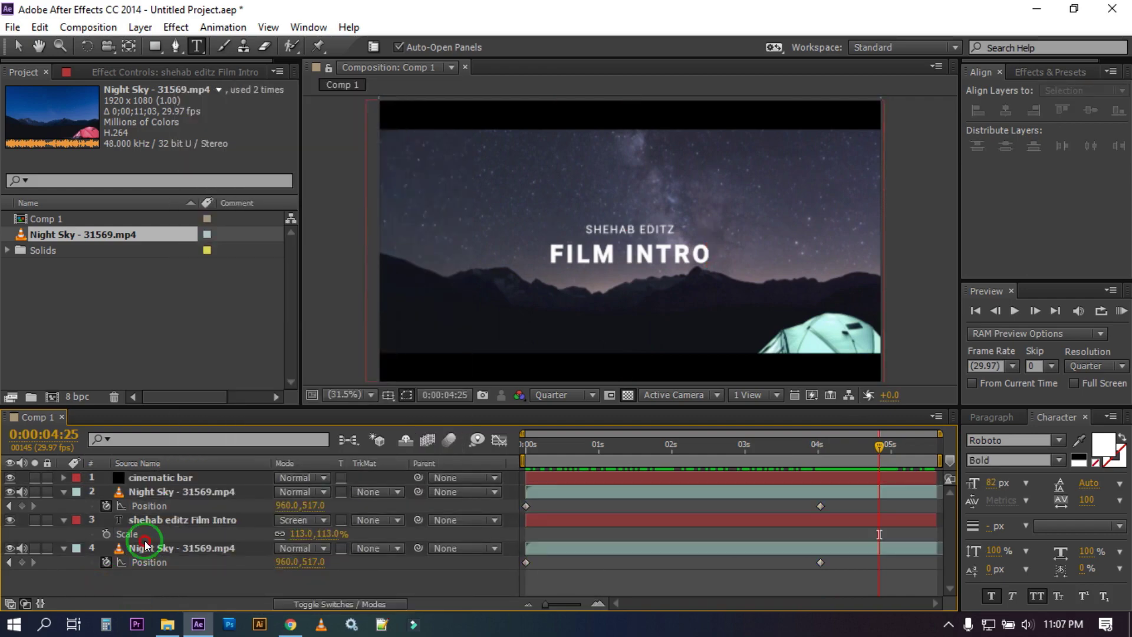
{"action": "right_click", "coordinate": [144, 497]}
{"action": "left_click", "coordinate": [190, 522]}
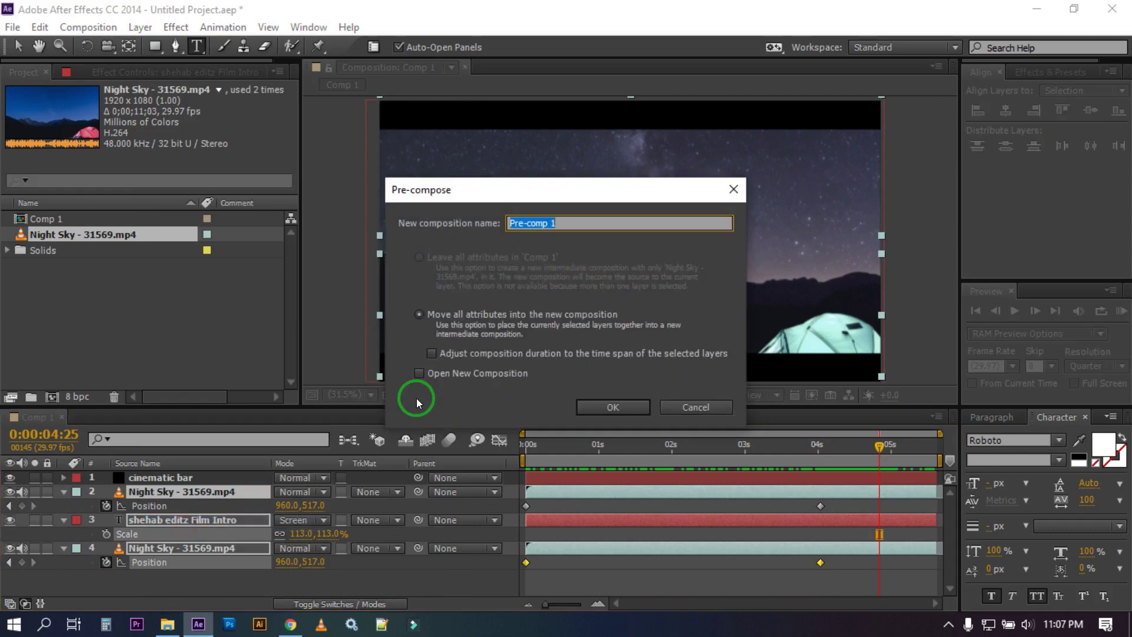
{"action": "left_click", "coordinate": [609, 395]}
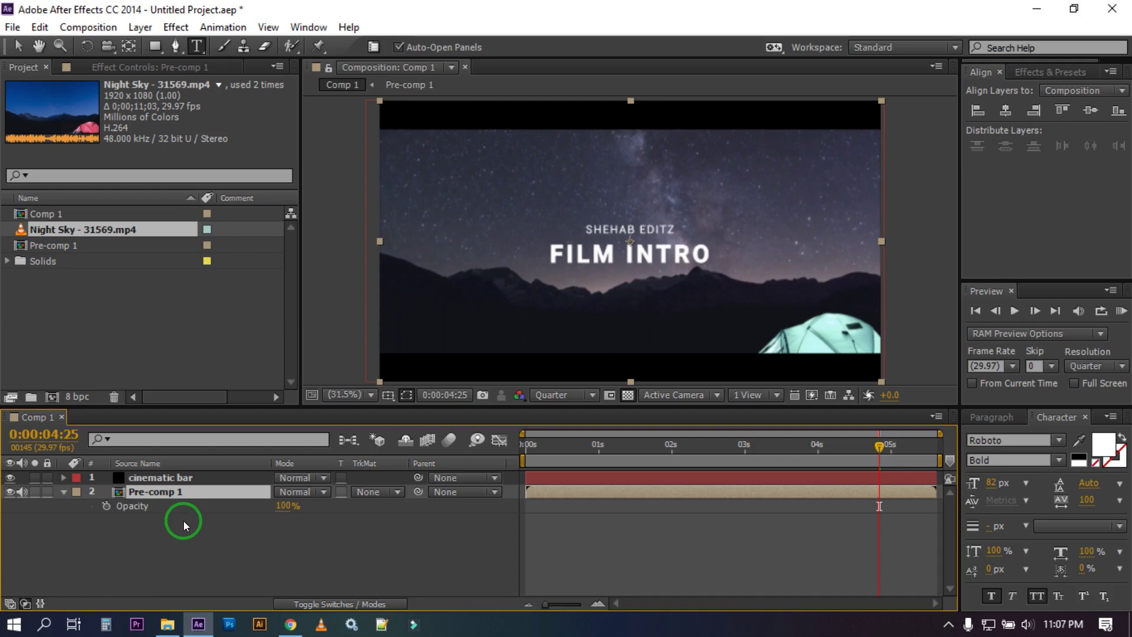
- Keyframe Pre-comp 1's Opacity at 4:25, drop it to 0% at the end, and preview
{"action": "left_click", "coordinate": [107, 507]}
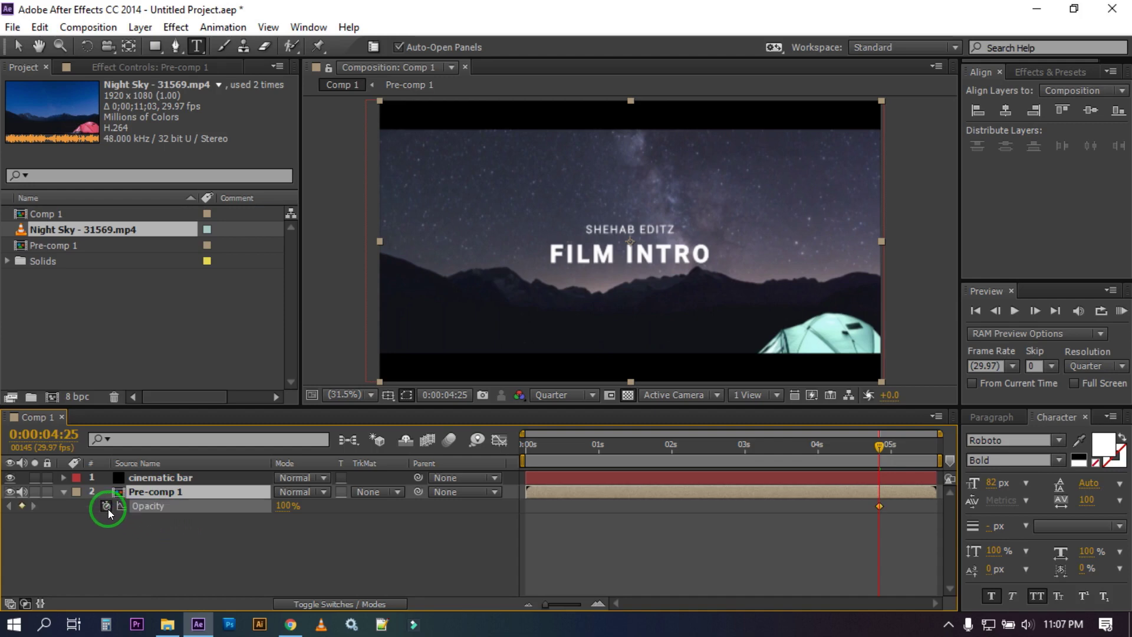
{"action": "left_click_drag", "start_coordinate": [875, 447], "coordinate": [936, 446]}
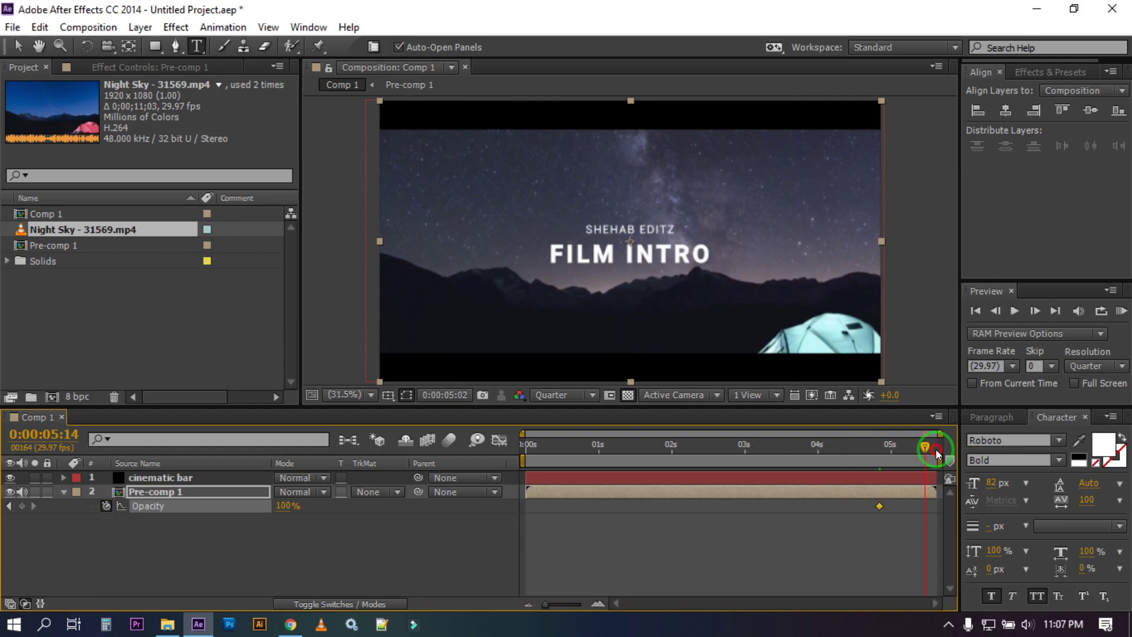
{"action": "left_click_drag", "start_coordinate": [284, 510], "coordinate": [161, 505]}
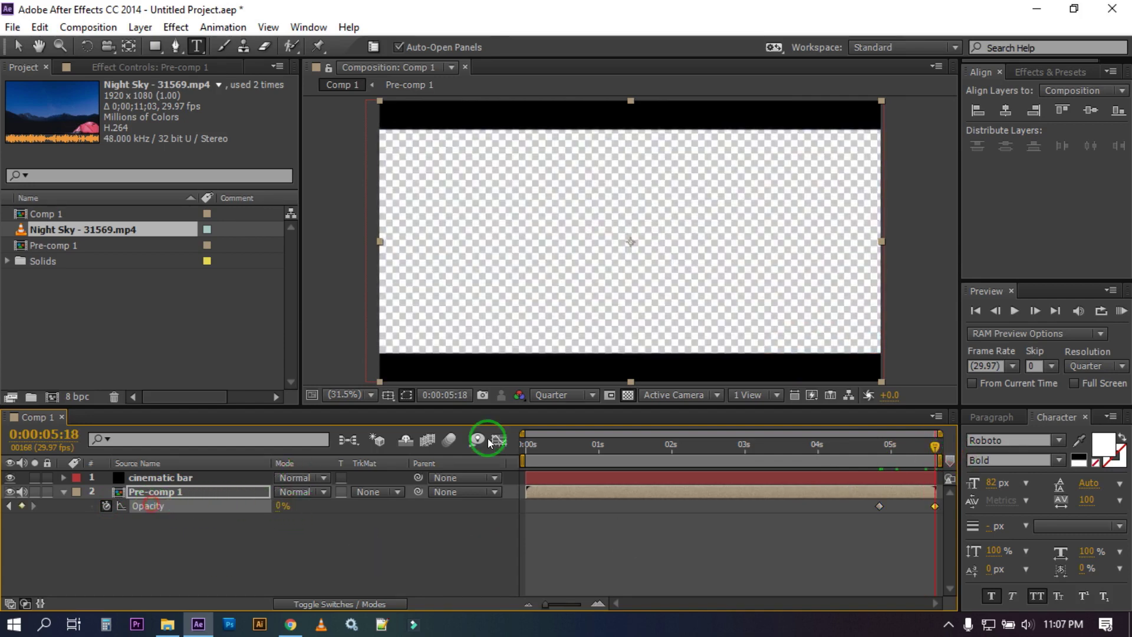
{"action": "left_click", "coordinate": [628, 395]}
{"action": "left_click", "coordinate": [374, 557]}
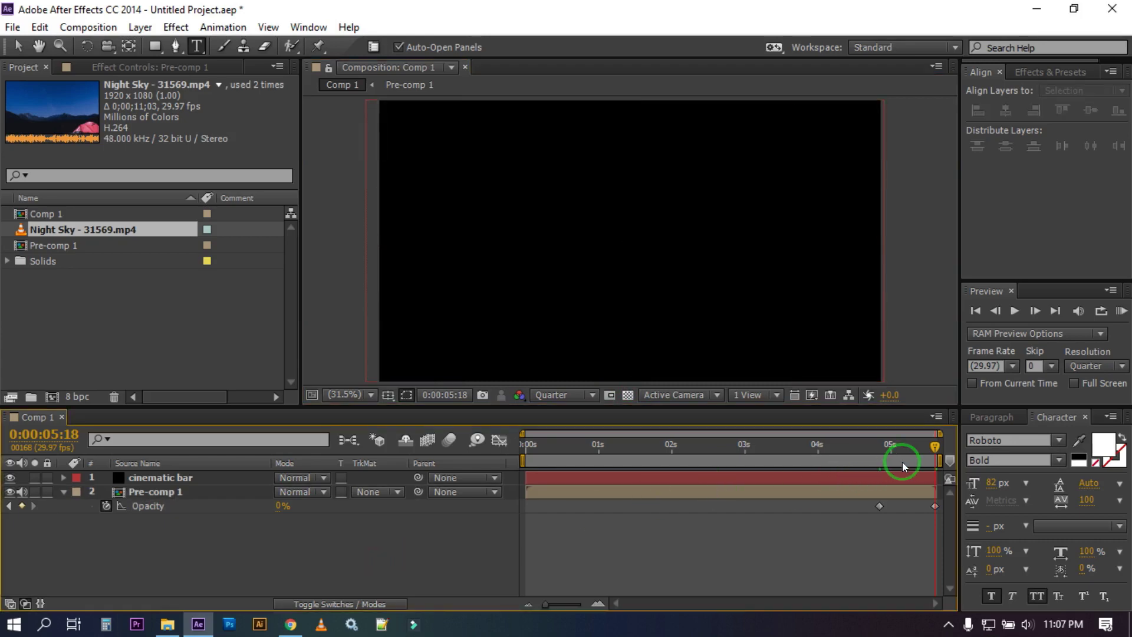
{"action": "mouse_move", "coordinate": [916, 453]}
{"action": "left_mouse_down"}
{"action": "mouse_move", "coordinate": [829, 464]}
{"action": "mouse_move", "coordinate": [941, 468]}
{"action": "mouse_move", "coordinate": [539, 487]}
{"action": "mouse_move", "coordinate": [493, 500]}
{"action": "mouse_move", "coordinate": [933, 499]}
{"action": "mouse_move", "coordinate": [516, 503]}
{"action": "left_mouse_up"}
{"action": "key", "text": "space"}
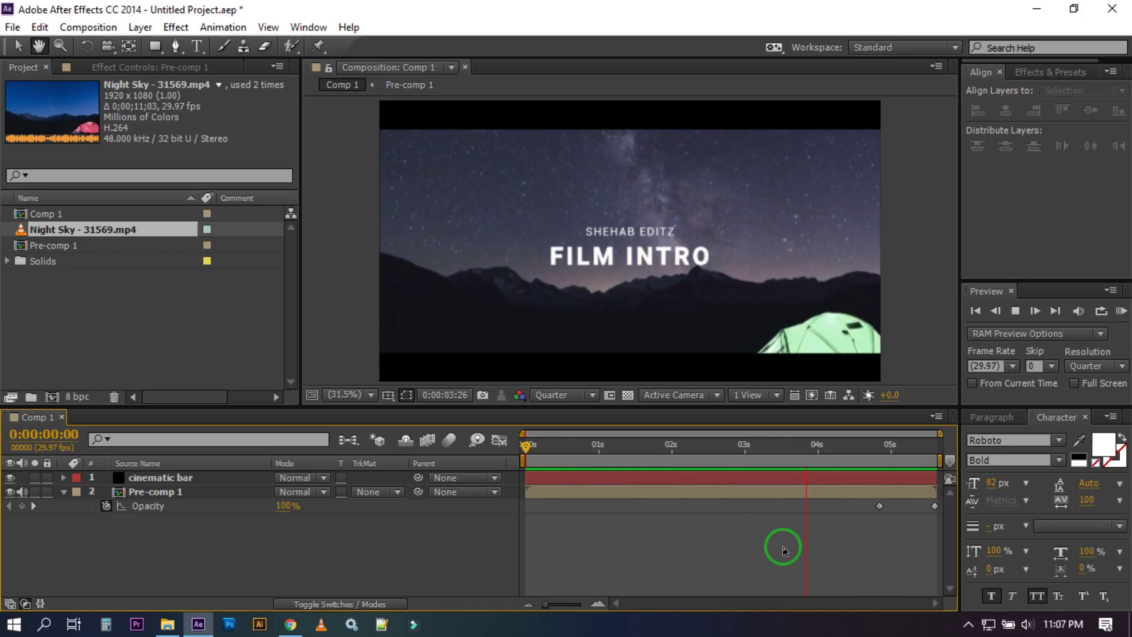
- Stop playback, return to 0:00:04:01, and show the Composition menu
{"action": "key", "text": "ctrl+t"}
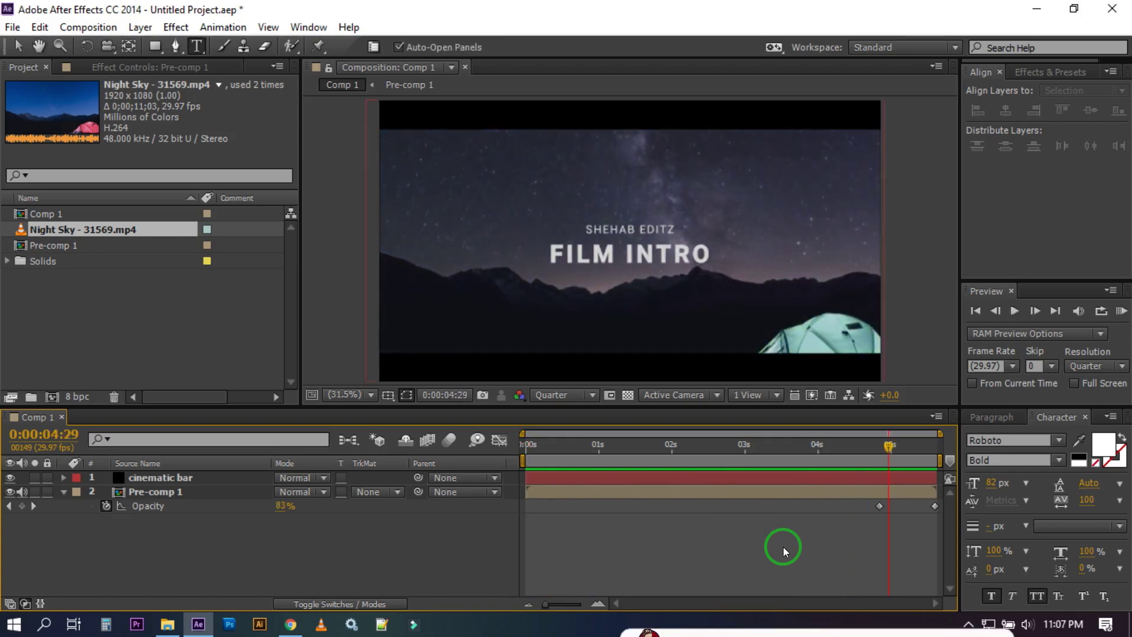
{"action": "left_click", "coordinate": [916, 446]}
{"action": "left_click_drag", "start_coordinate": [915, 448], "coordinate": [820, 447]}
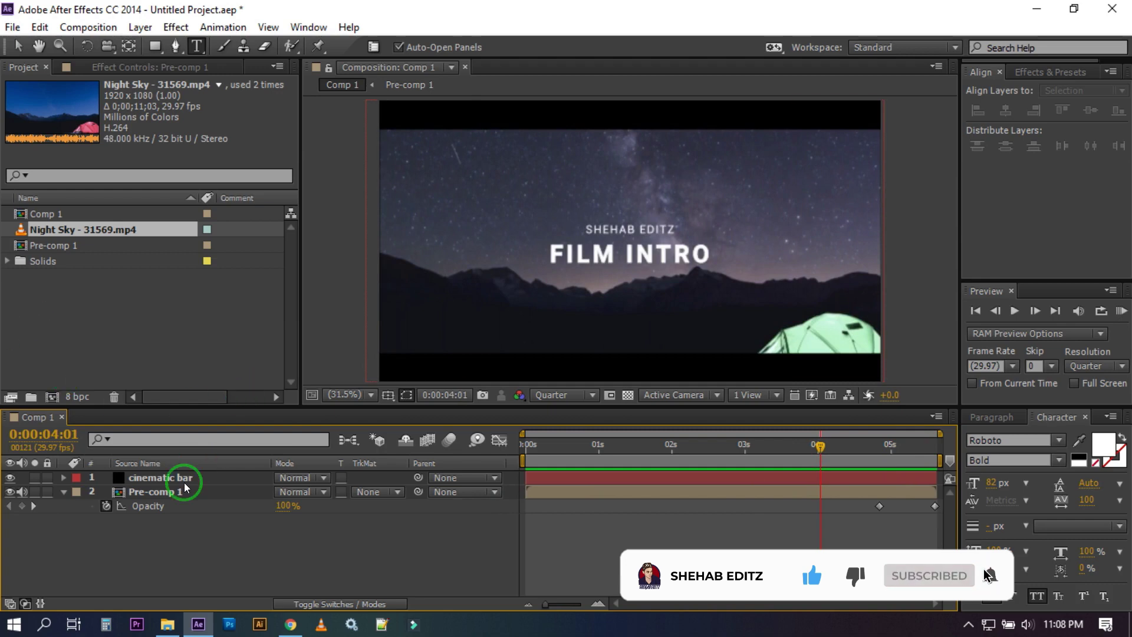
{"action": "left_click", "coordinate": [87, 27]}
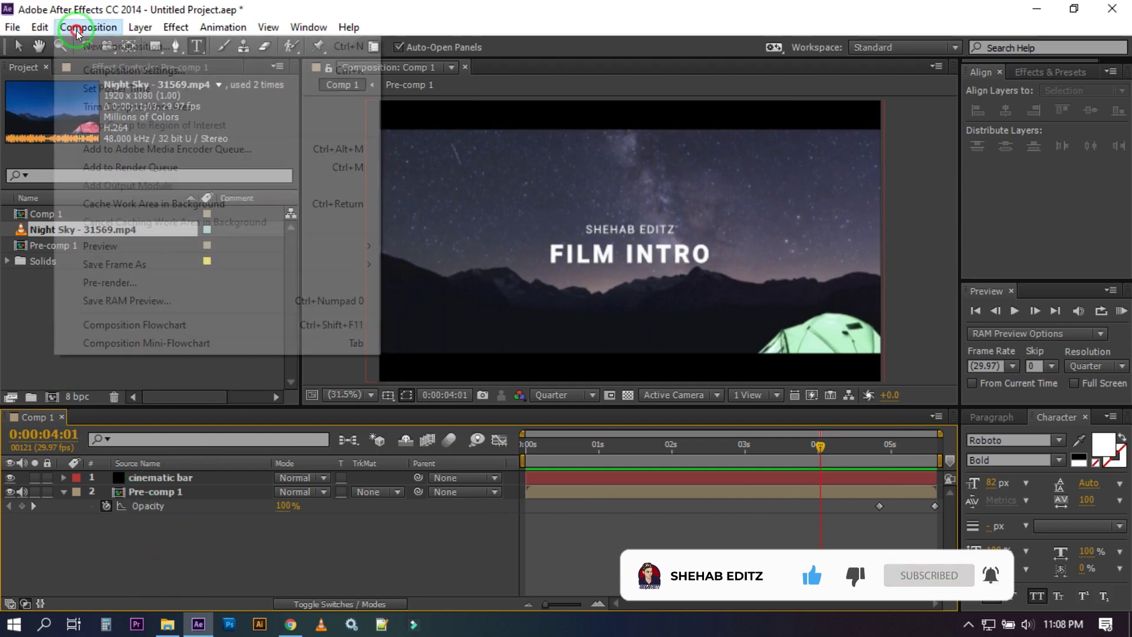
- Add Comp 1 to the render queue with QuickTime output format and audio off
{"action": "left_click", "coordinate": [150, 171]}
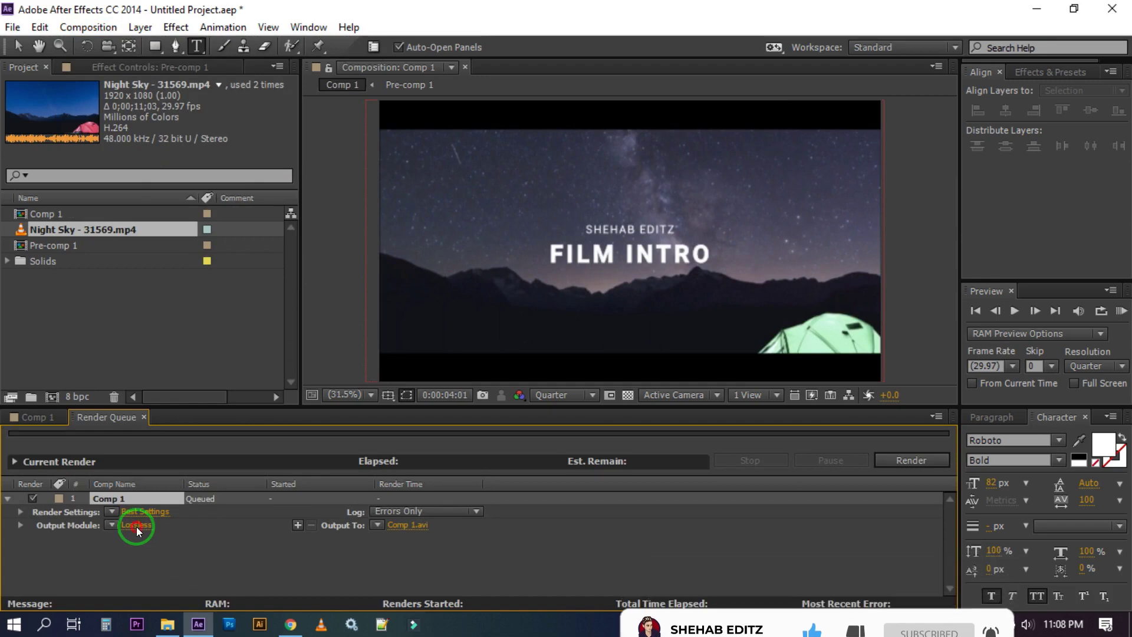
{"action": "left_click", "coordinate": [137, 527]}
{"action": "left_click", "coordinate": [486, 103]}
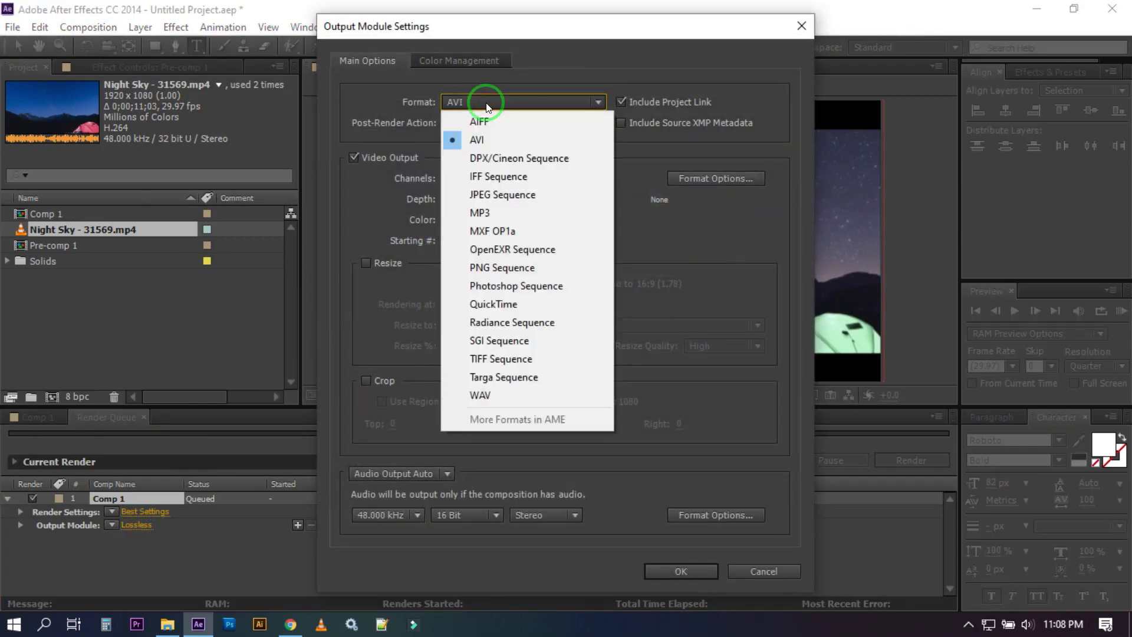
{"action": "left_click", "coordinate": [500, 302]}
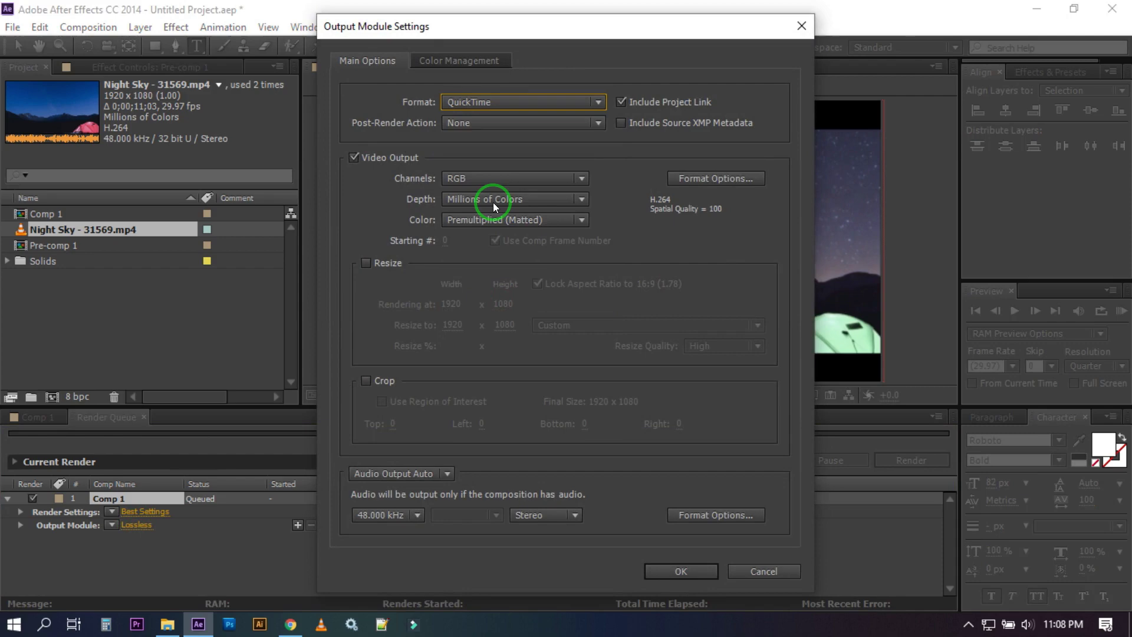
{"action": "left_click", "coordinate": [430, 471]}
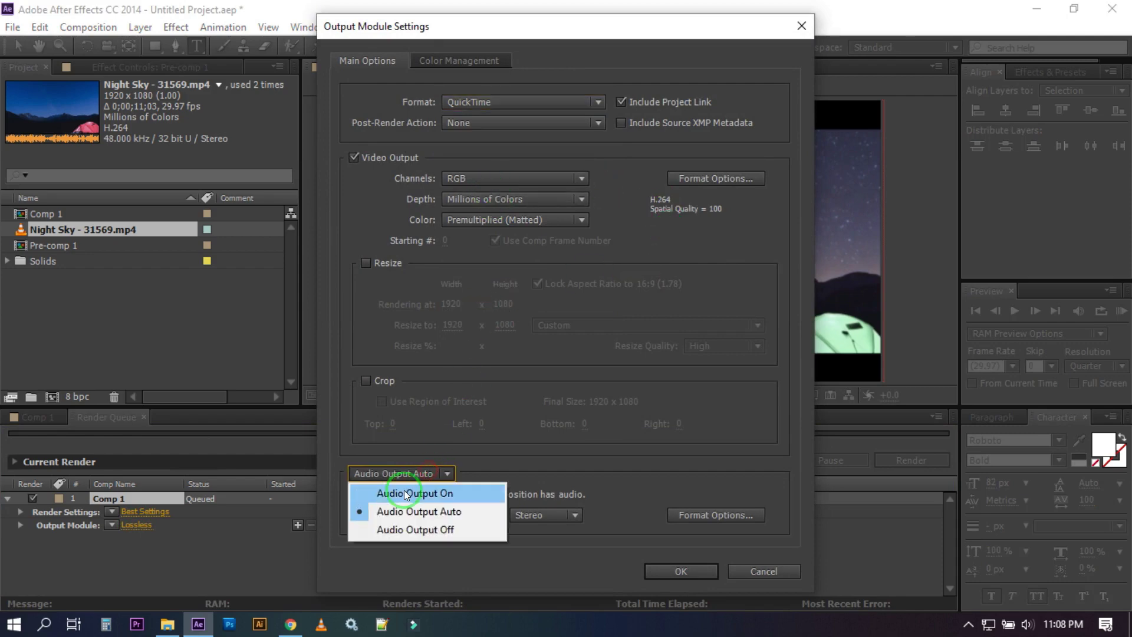
{"action": "left_click", "coordinate": [420, 529]}
- Keep H.264 as the QuickTime video codec and confirm the output module settings
{"action": "left_click", "coordinate": [704, 178]}
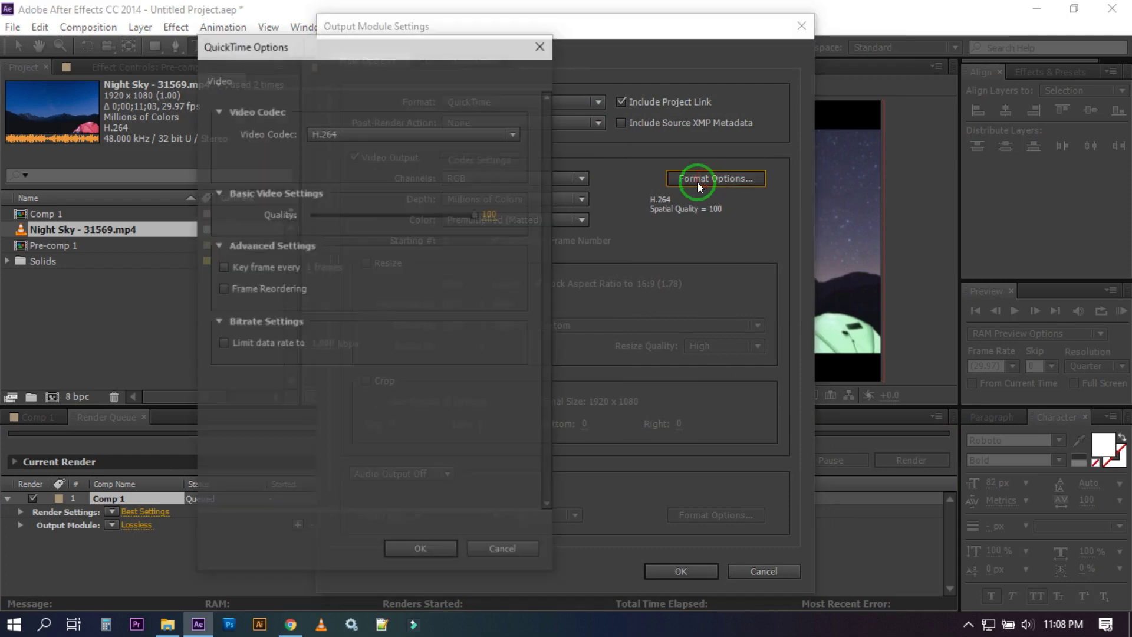
{"action": "left_click", "coordinate": [389, 132]}
{"action": "left_click", "coordinate": [566, 341]}
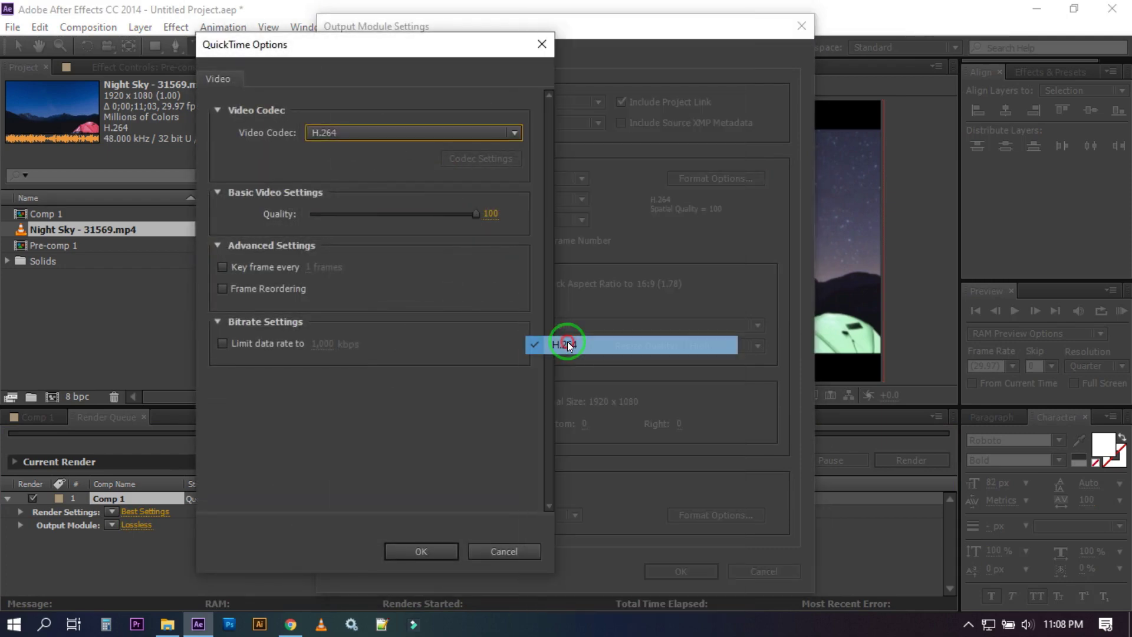
{"action": "left_click", "coordinate": [446, 546]}
{"action": "left_click", "coordinate": [680, 574]}
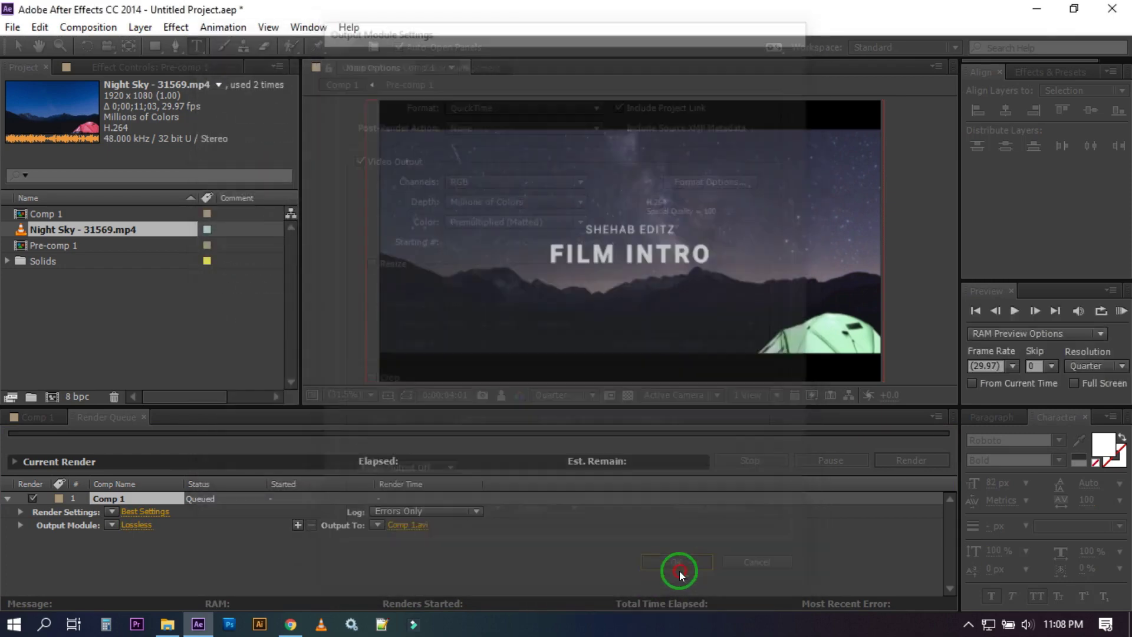
{"action": "left_click", "coordinate": [409, 525]}
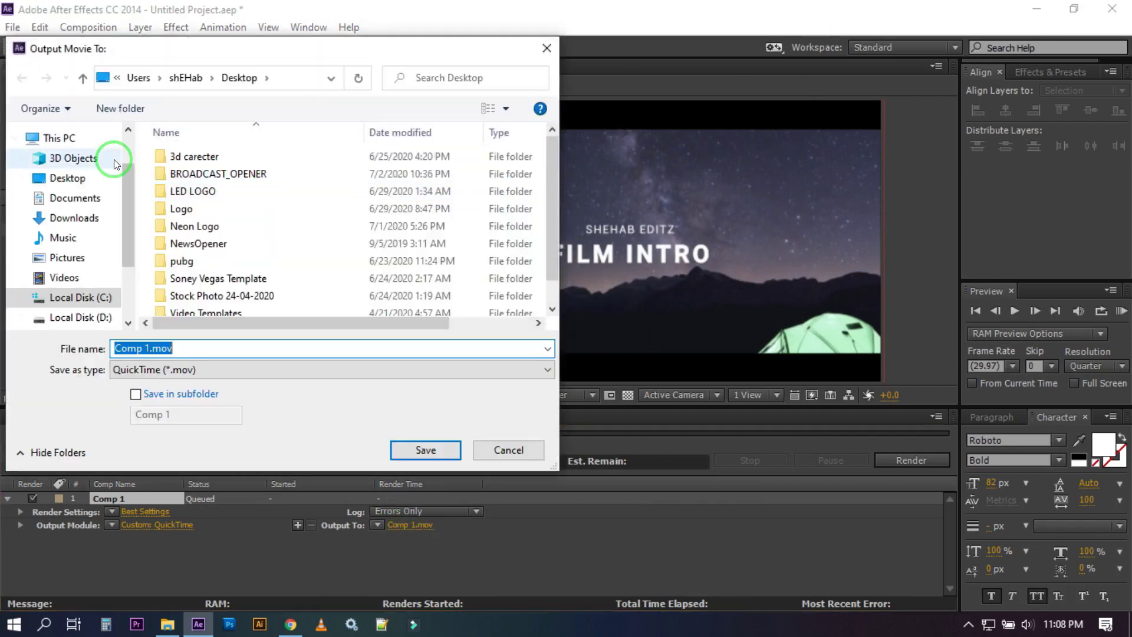
- Point the render output to the Desktop folder and rename the file 'Film Intro.mov'
{"action": "left_click", "coordinate": [70, 181]}
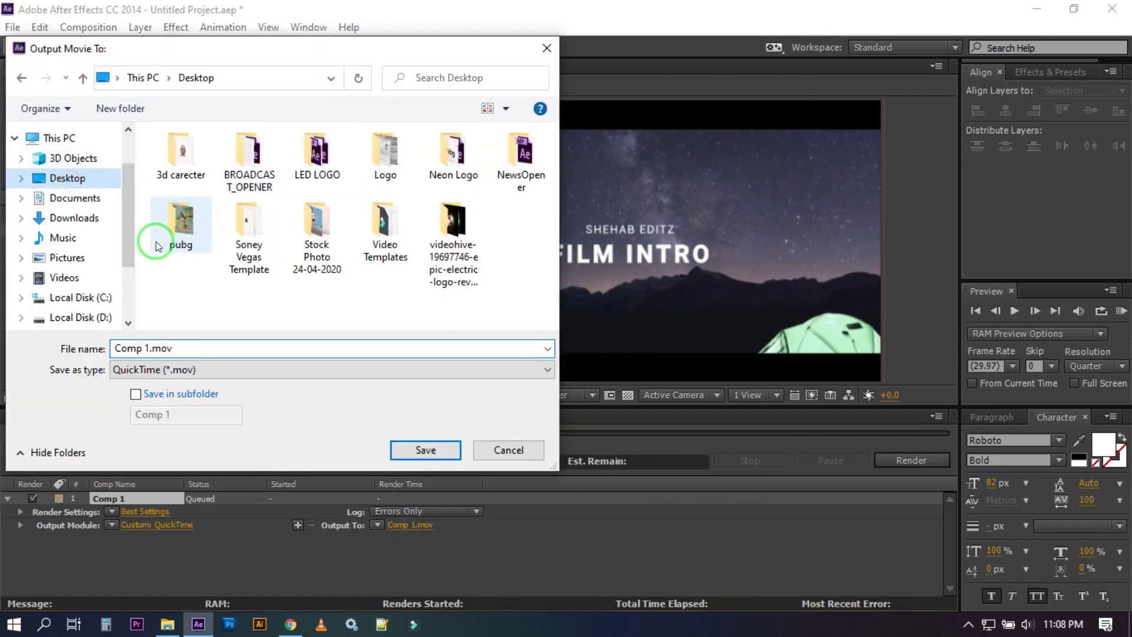
{"action": "left_click", "coordinate": [151, 349]}
{"action": "triple_click", "coordinate": [147, 350]}
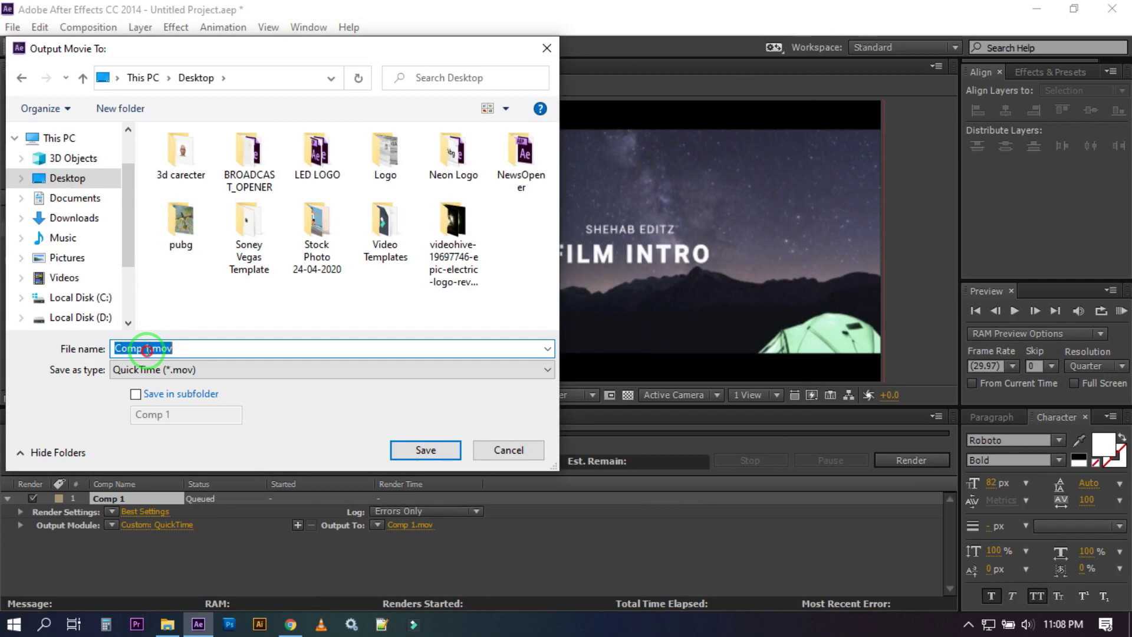
{"action": "left_click_drag", "start_coordinate": [116, 349], "coordinate": [149, 350]}
{"action": "type", "text": "Film Intr"}
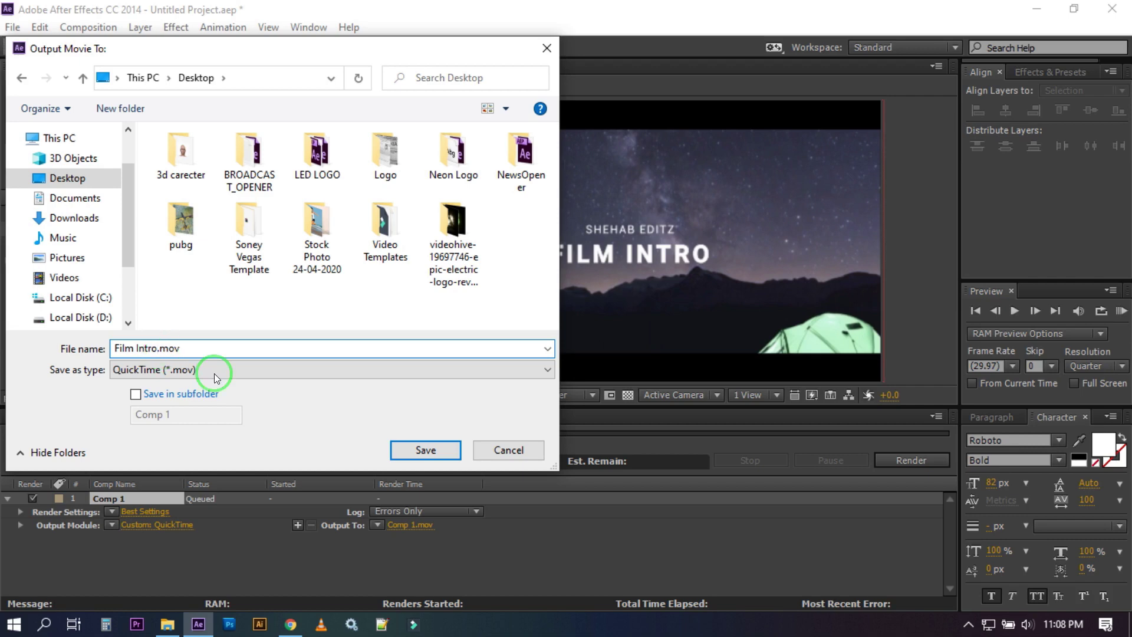
{"action": "left_click", "coordinate": [422, 450]}
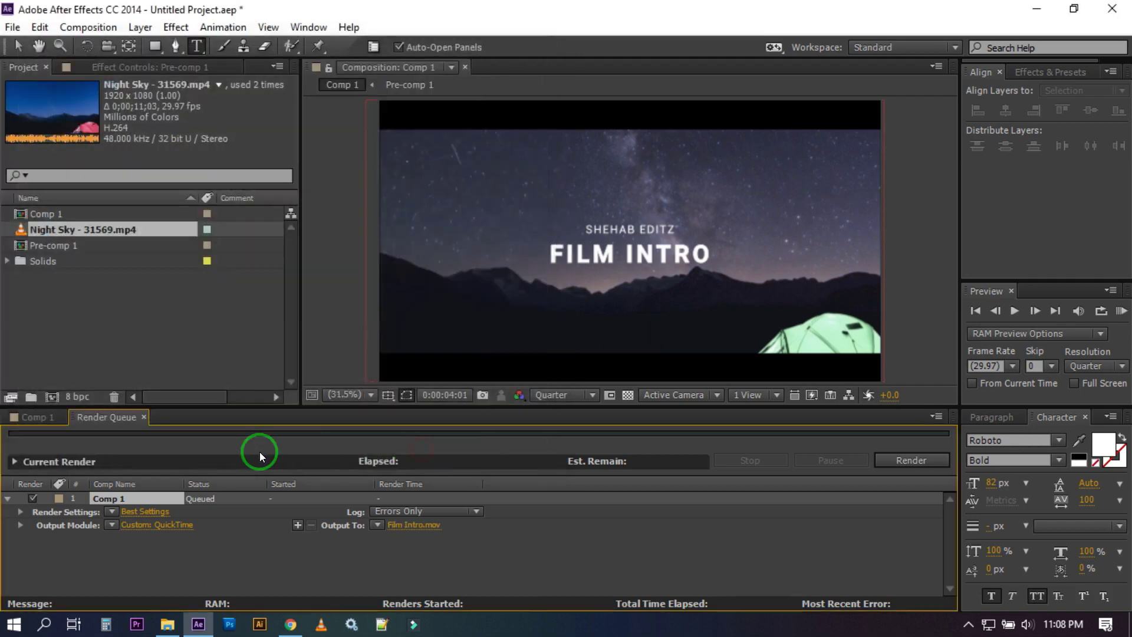
- Start rendering Comp 1's 169 frames from the Render Queue panel
{"action": "left_click", "coordinate": [912, 463]}
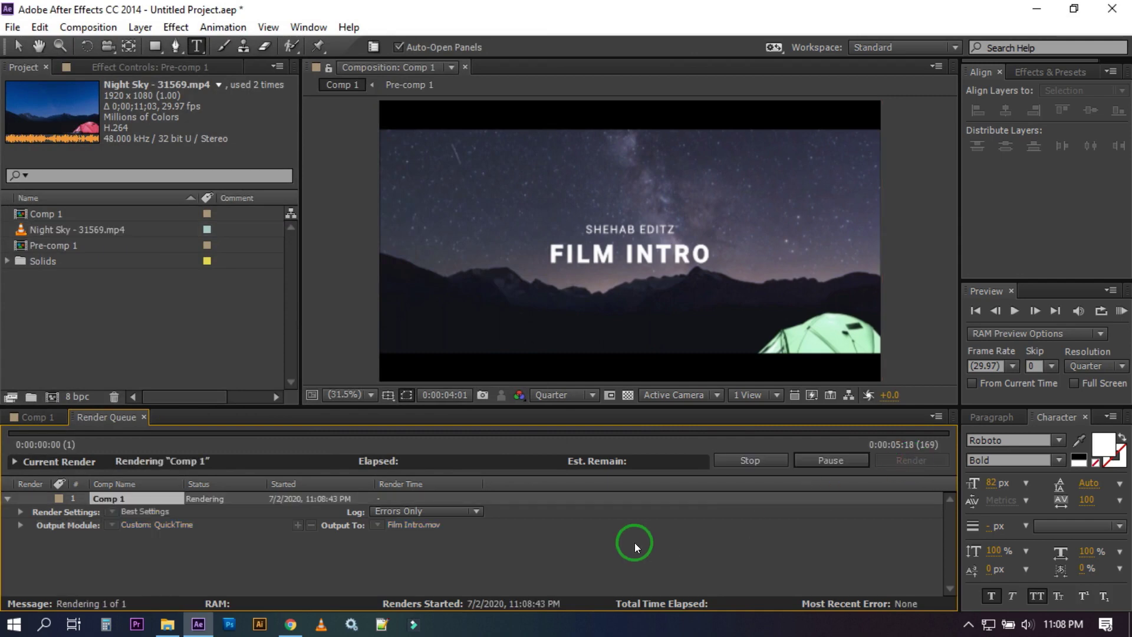